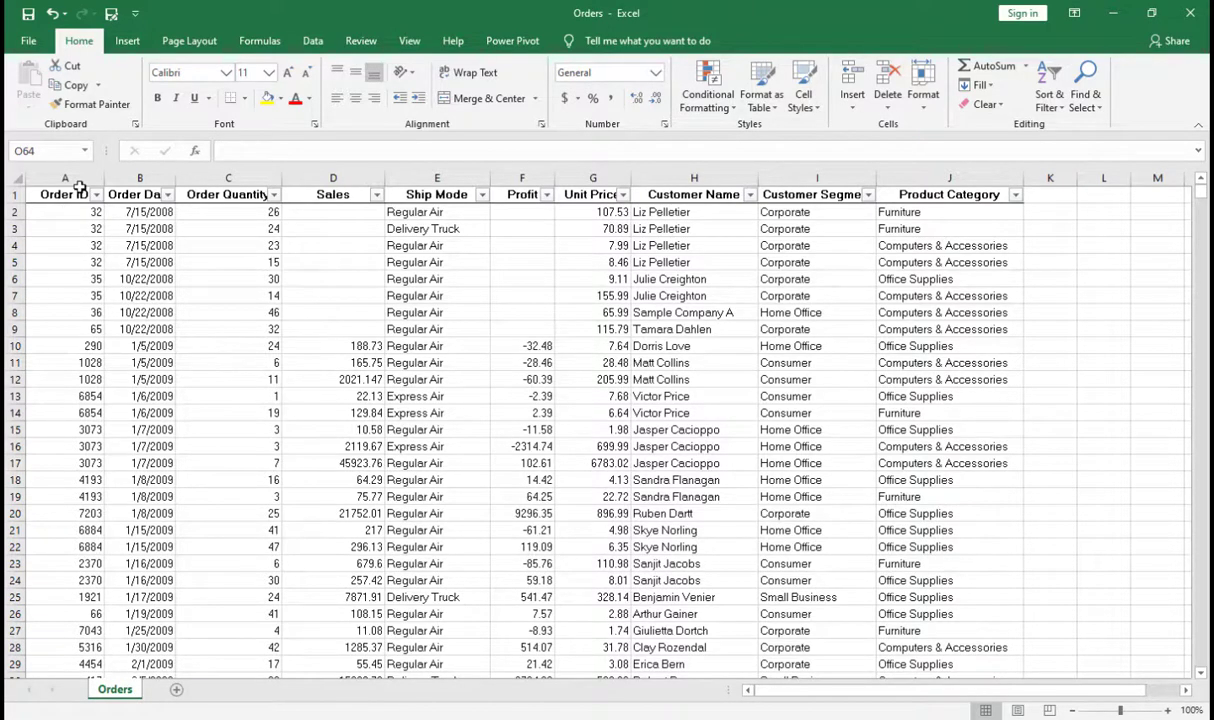
# - Examine the extent of the order data by jumping to its last row and back to the first header cell
pyautogui.hotkey('ctrl', 'Down')
pyautogui.hotkey('ctrl', 'Up')
pyautogui.hotkey('ctrl', 'Left')
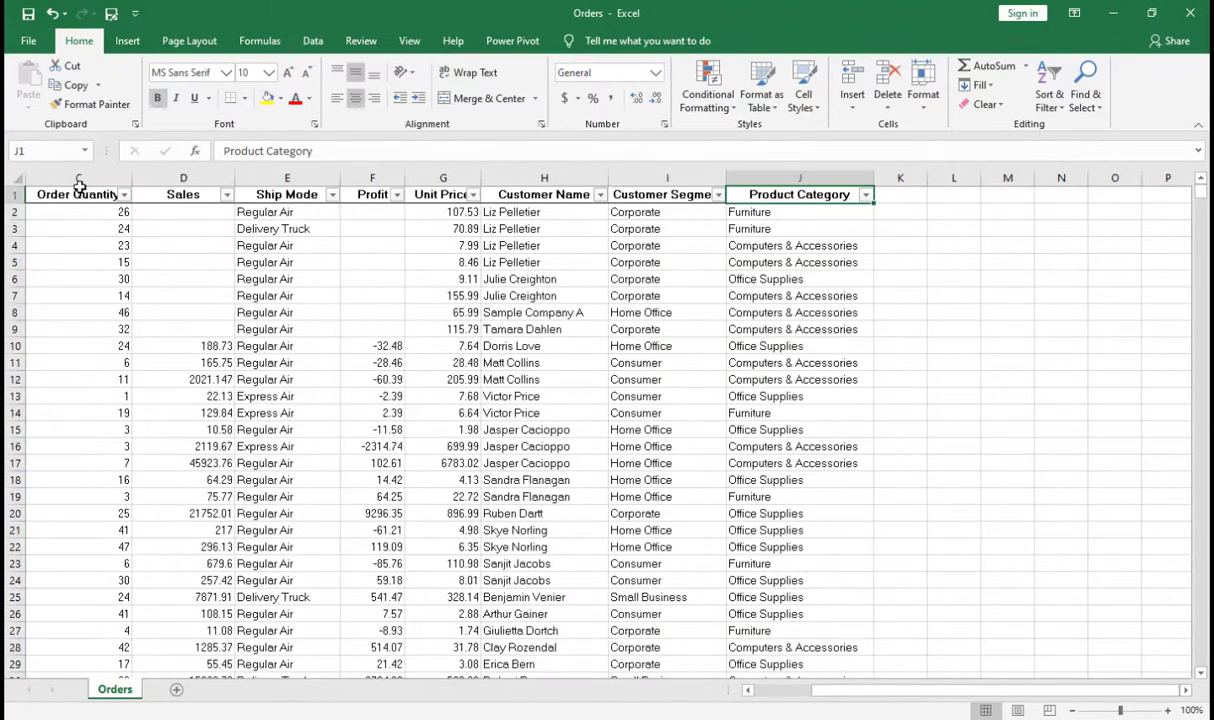
pyautogui.hotkey('ctrl', 'Left')
pyautogui.hotkey('ctrl', 'Down')
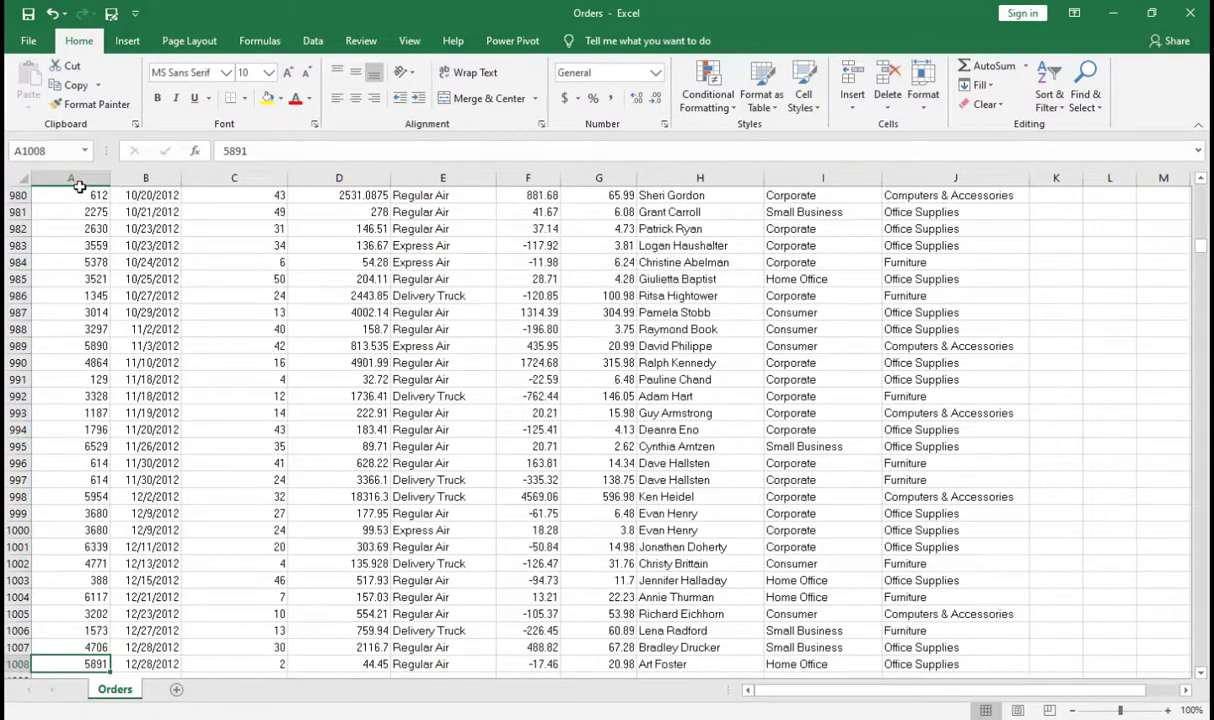
pyautogui.hotkey('ctrl', 'Up')
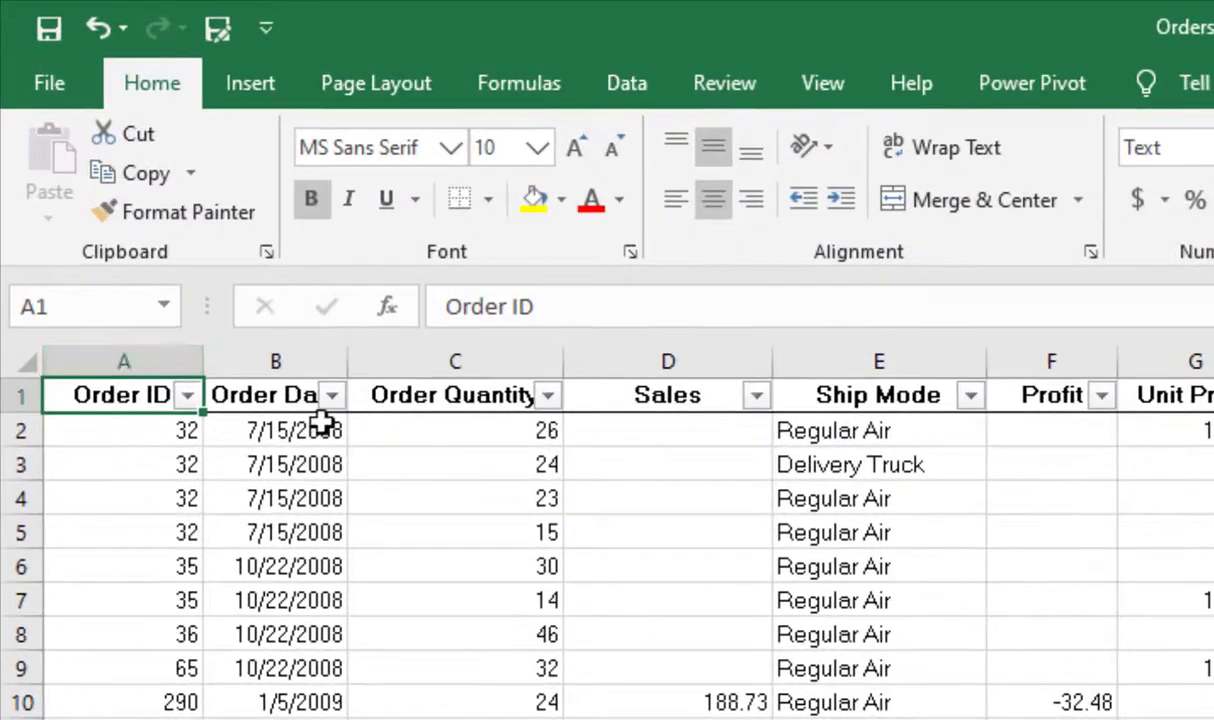
# - Go through the headers from Order Date to Ship Mode and view the values available in the Ship Mode filter
pyautogui.click(303, 394)
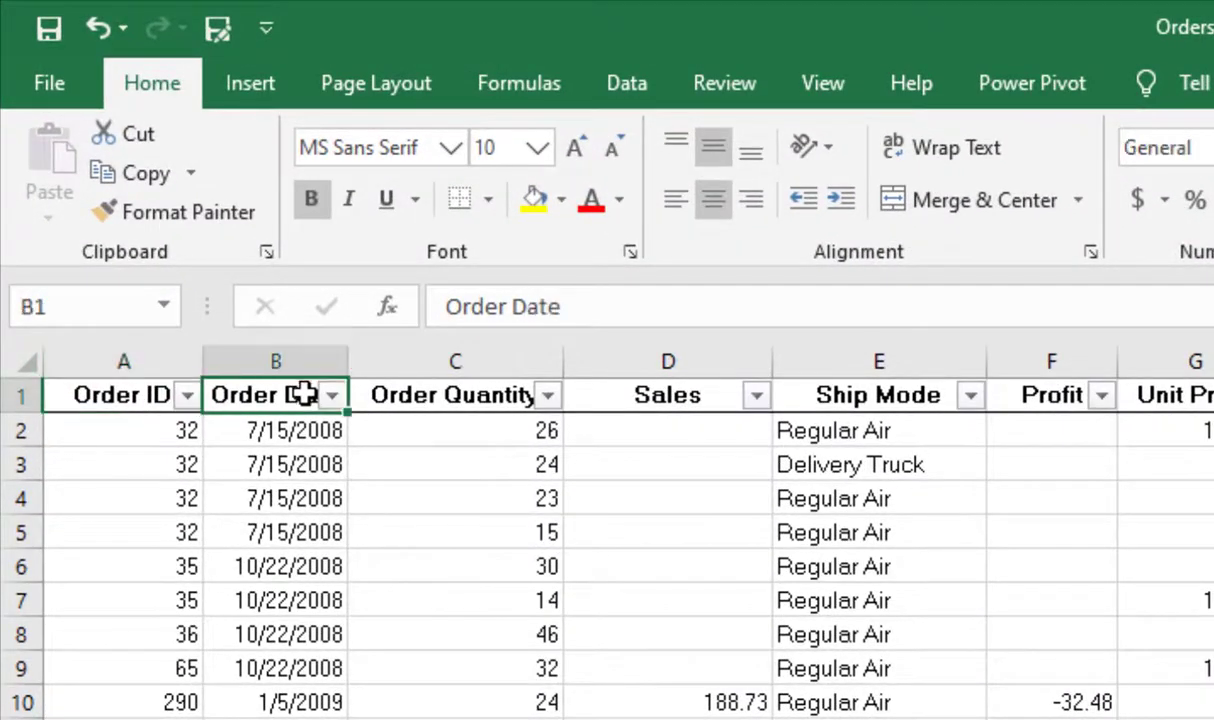
pyautogui.click(462, 396)
pyautogui.click(648, 397)
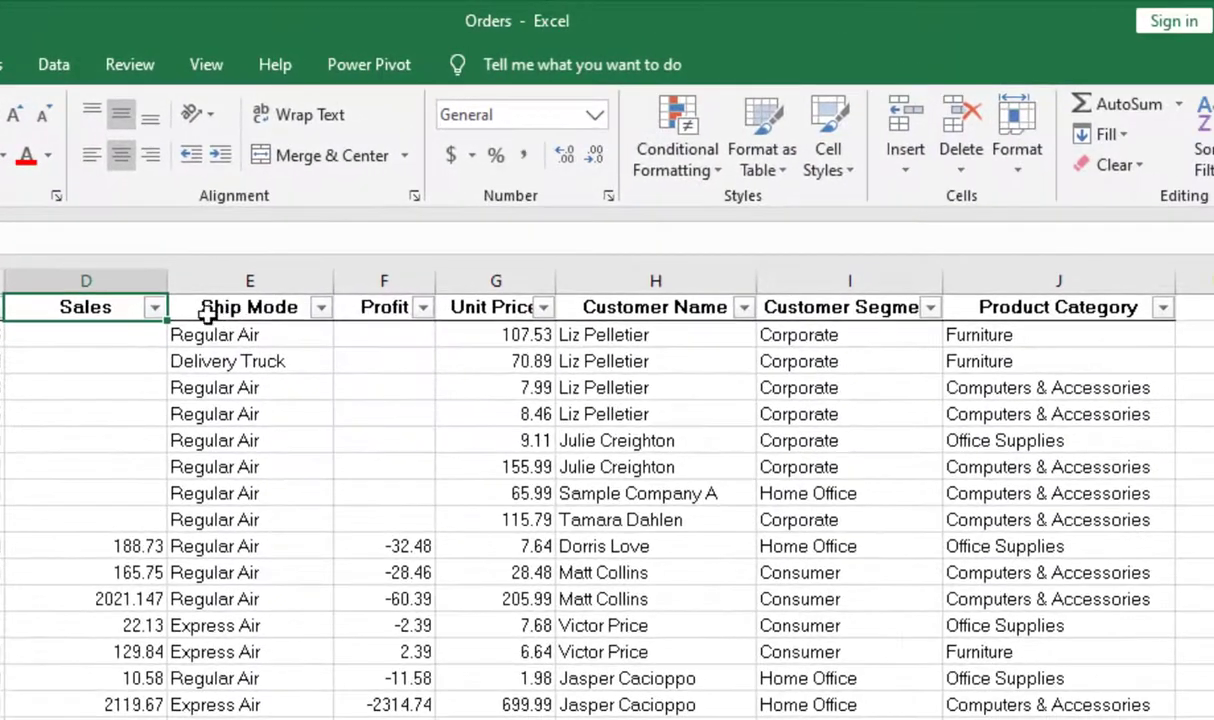
pyautogui.click(236, 307)
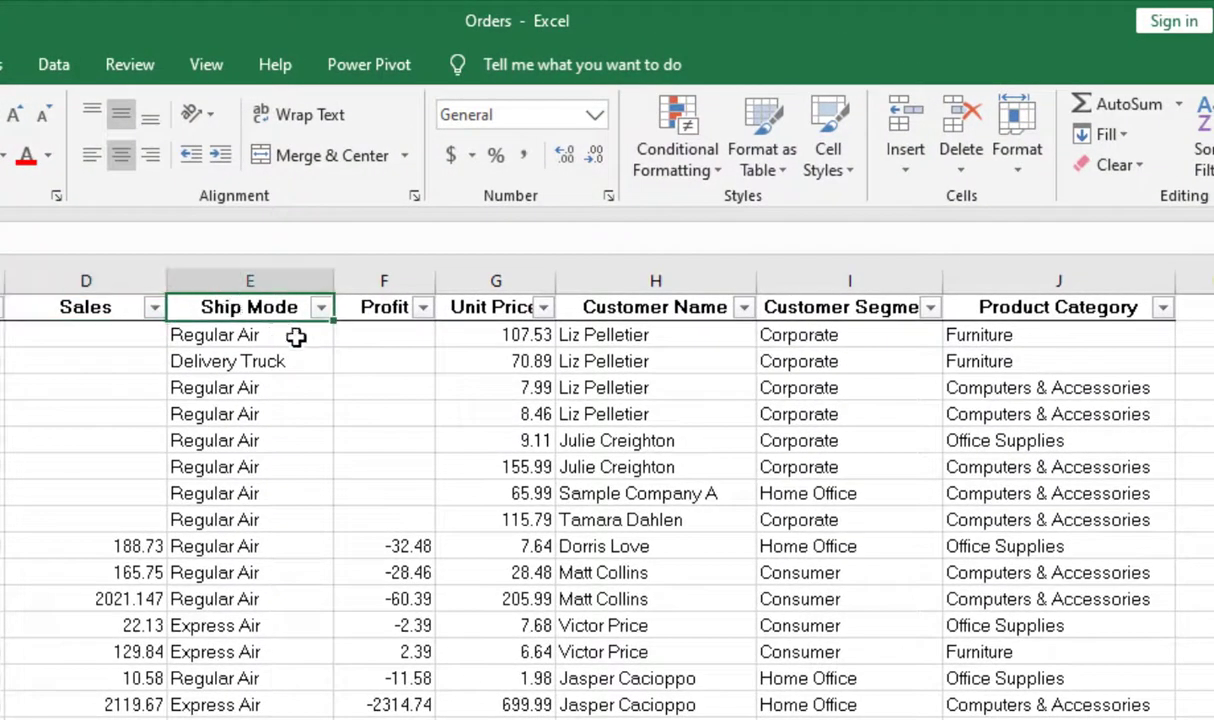
pyautogui.click(321, 308)
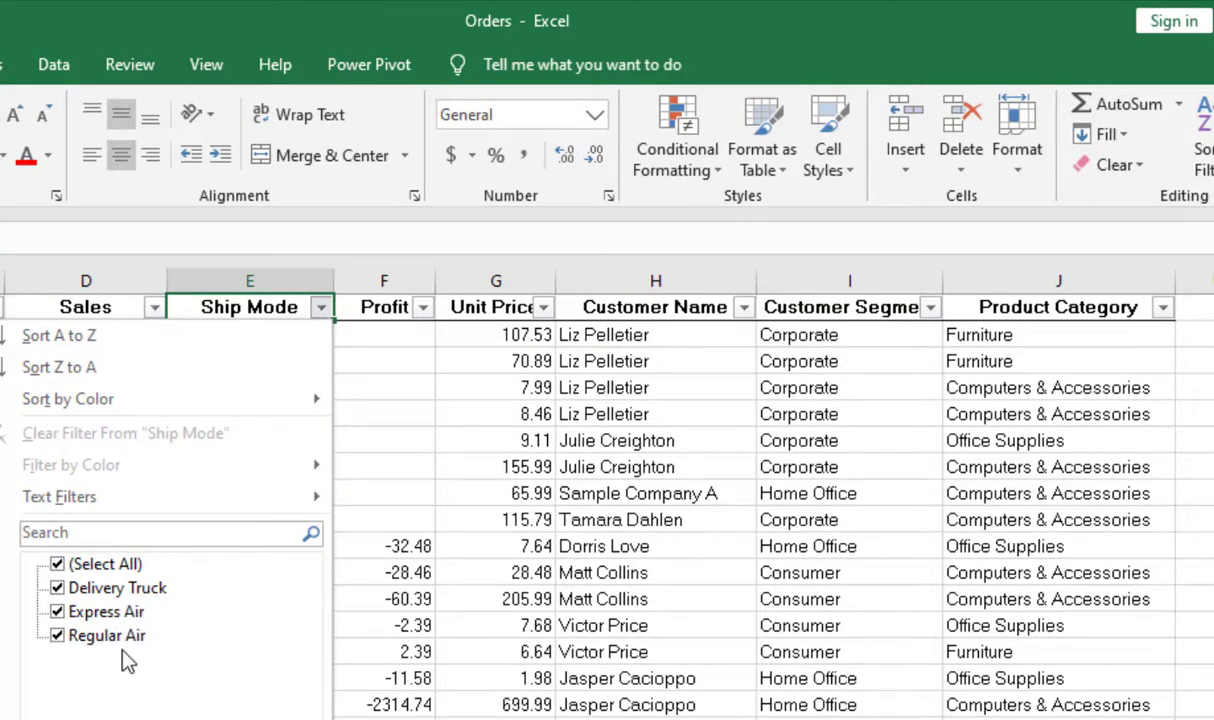
pyautogui.click(372, 612)
# - View the filter values of the Profit, Unit Price and Customer Name columns without applying a filter
pyautogui.click(423, 307)
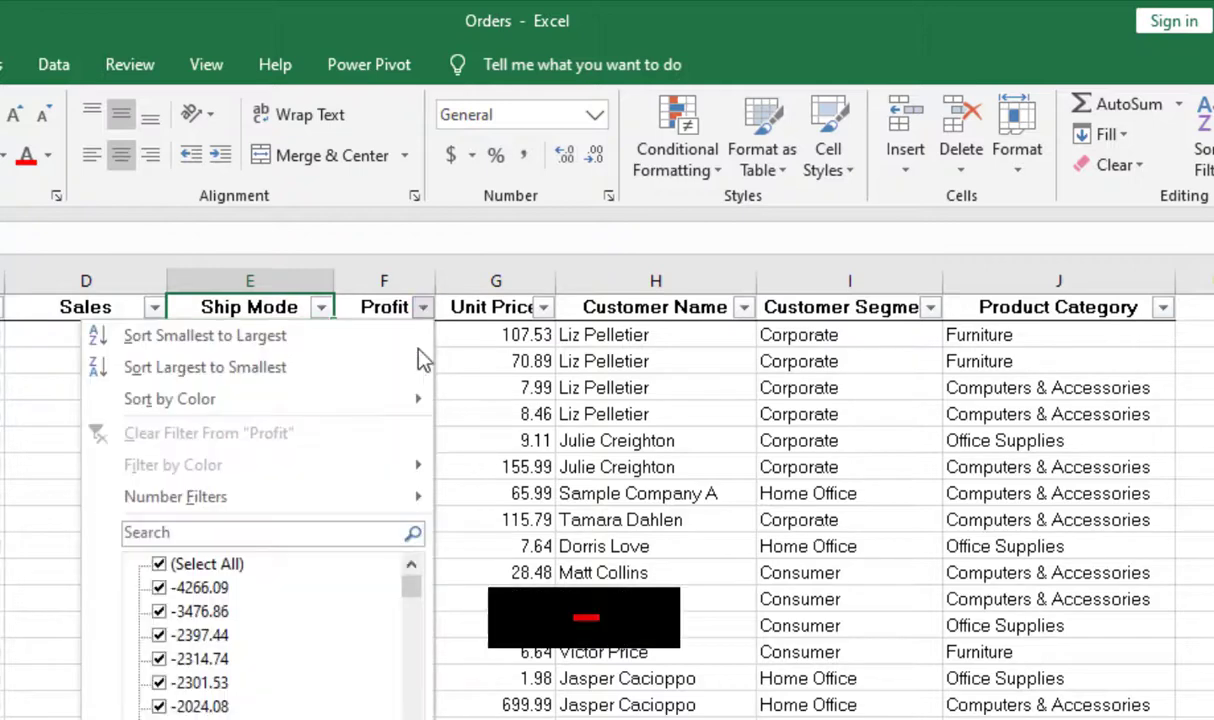
pyautogui.moveTo(412, 590); pyautogui.dragTo(430, 545)
pyautogui.click(483, 421)
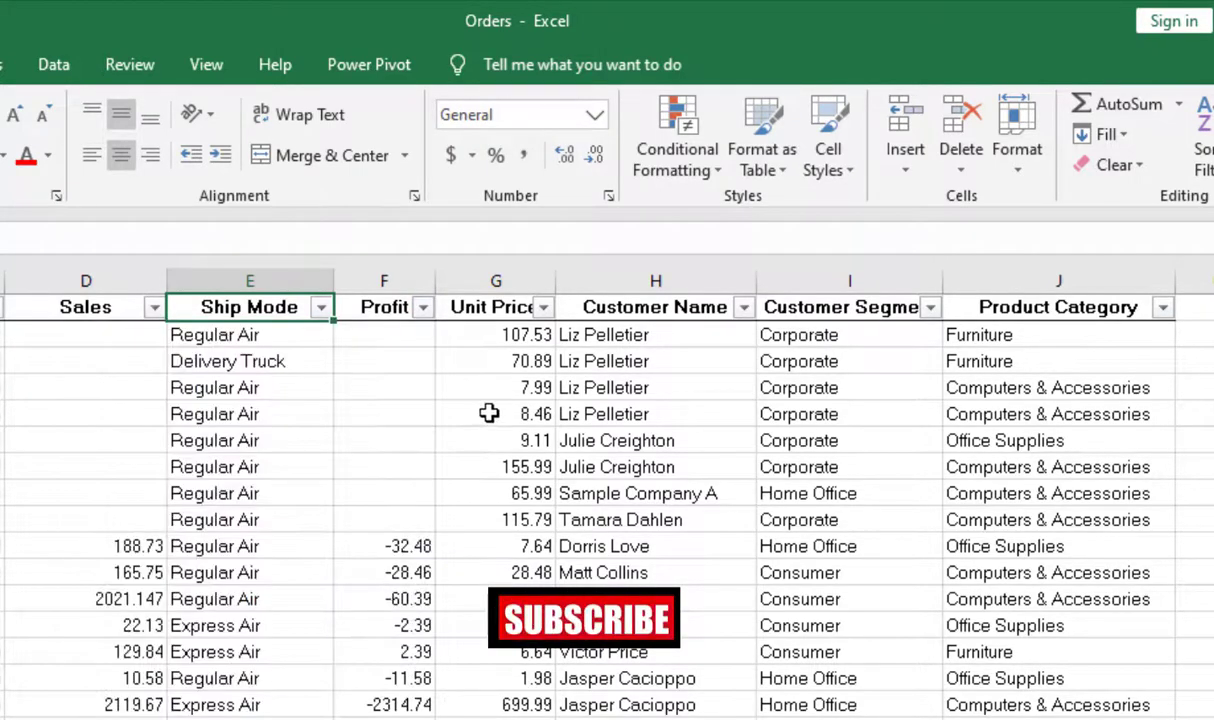
pyautogui.click(505, 307)
pyautogui.click(543, 307)
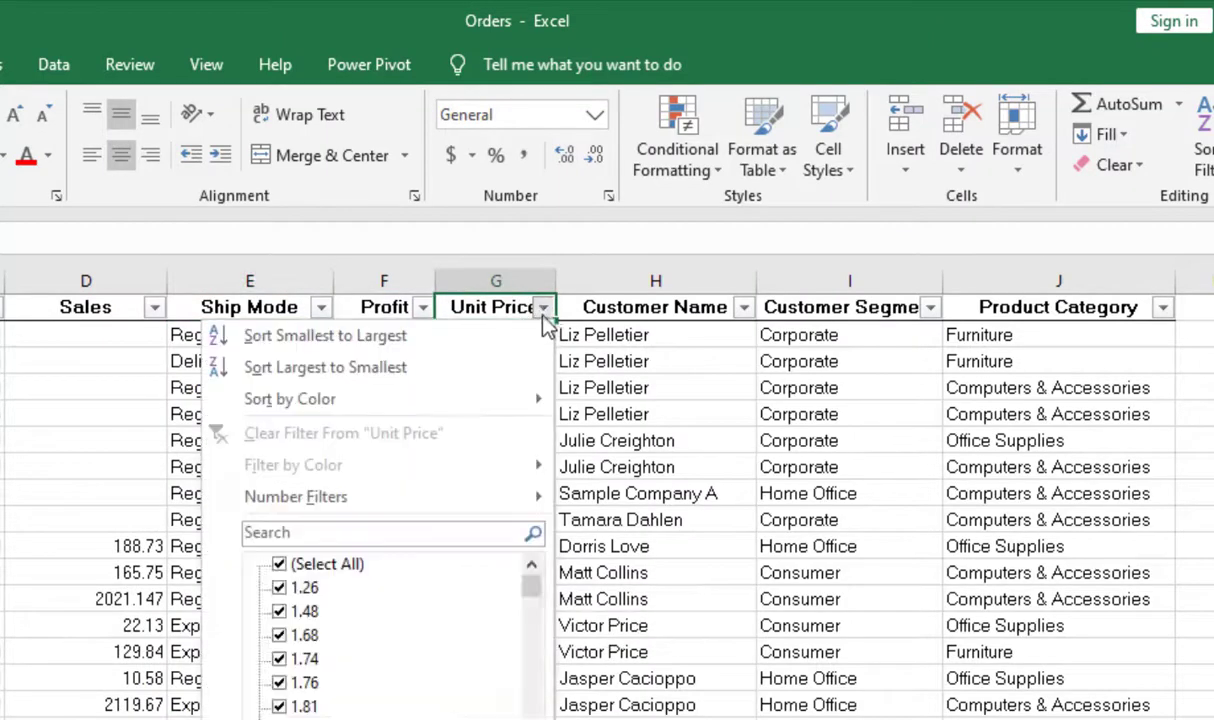
pyautogui.click(622, 598)
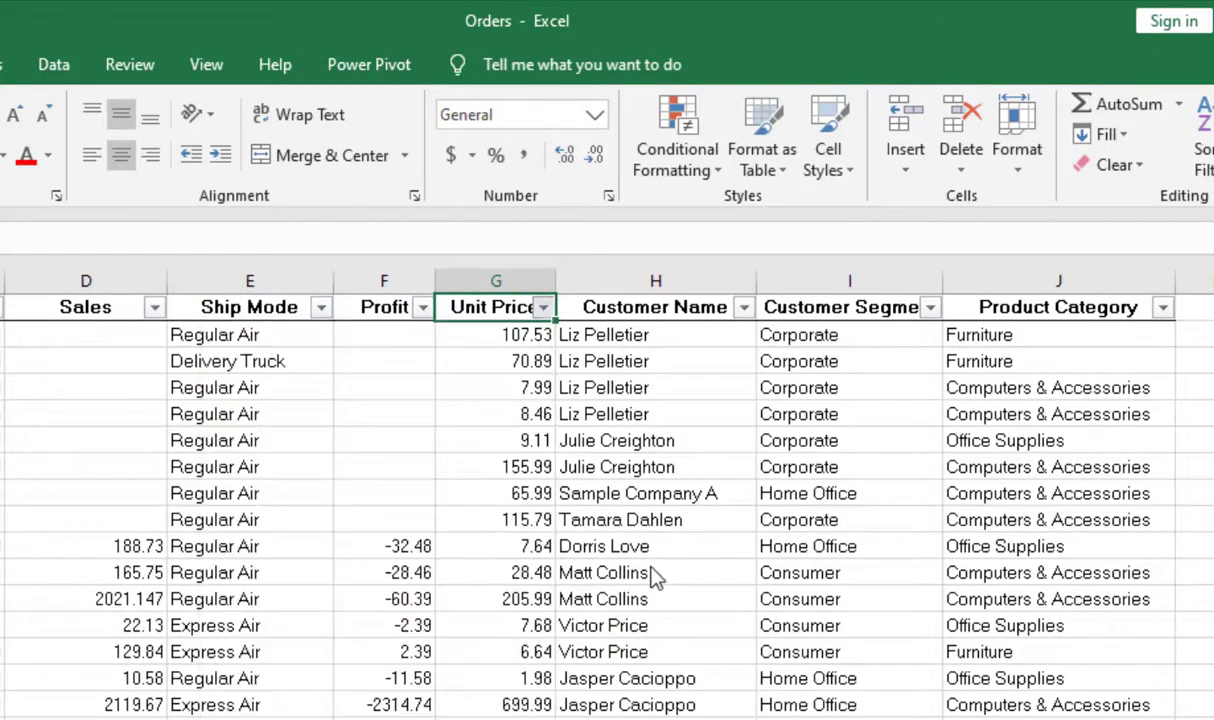
pyautogui.click(744, 309)
pyautogui.moveTo(733, 592); pyautogui.dragTo(783, 466)
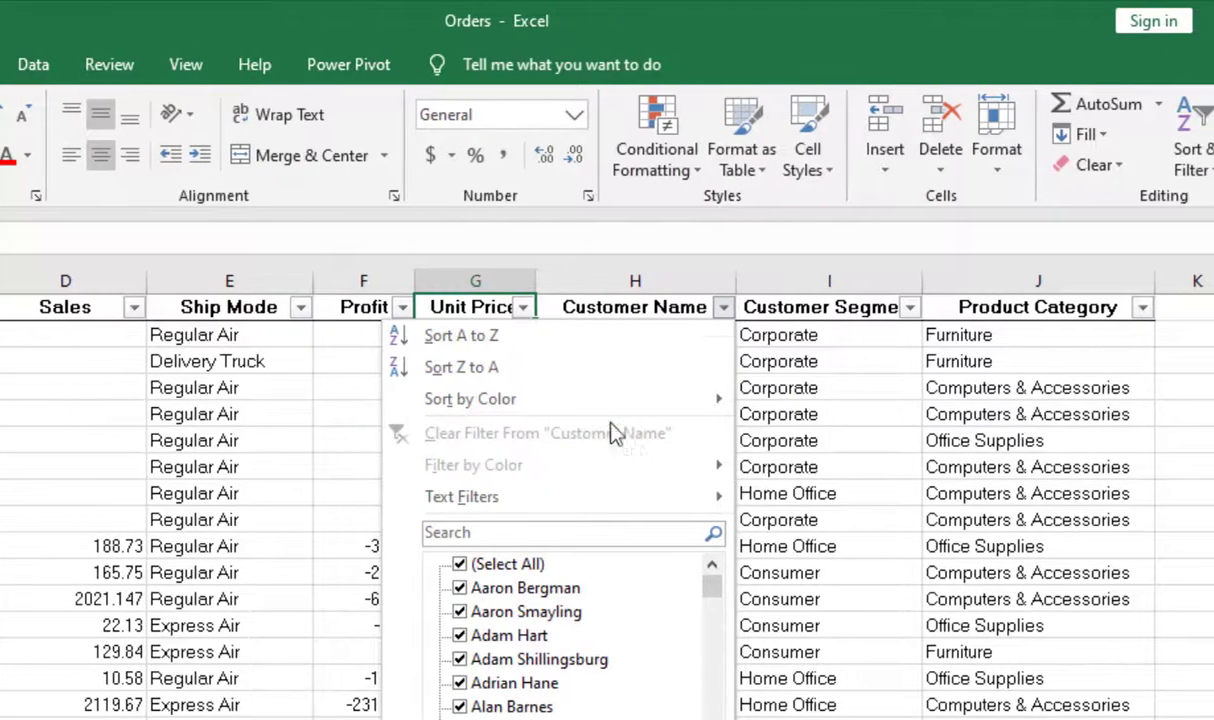
pyautogui.click(887, 383)
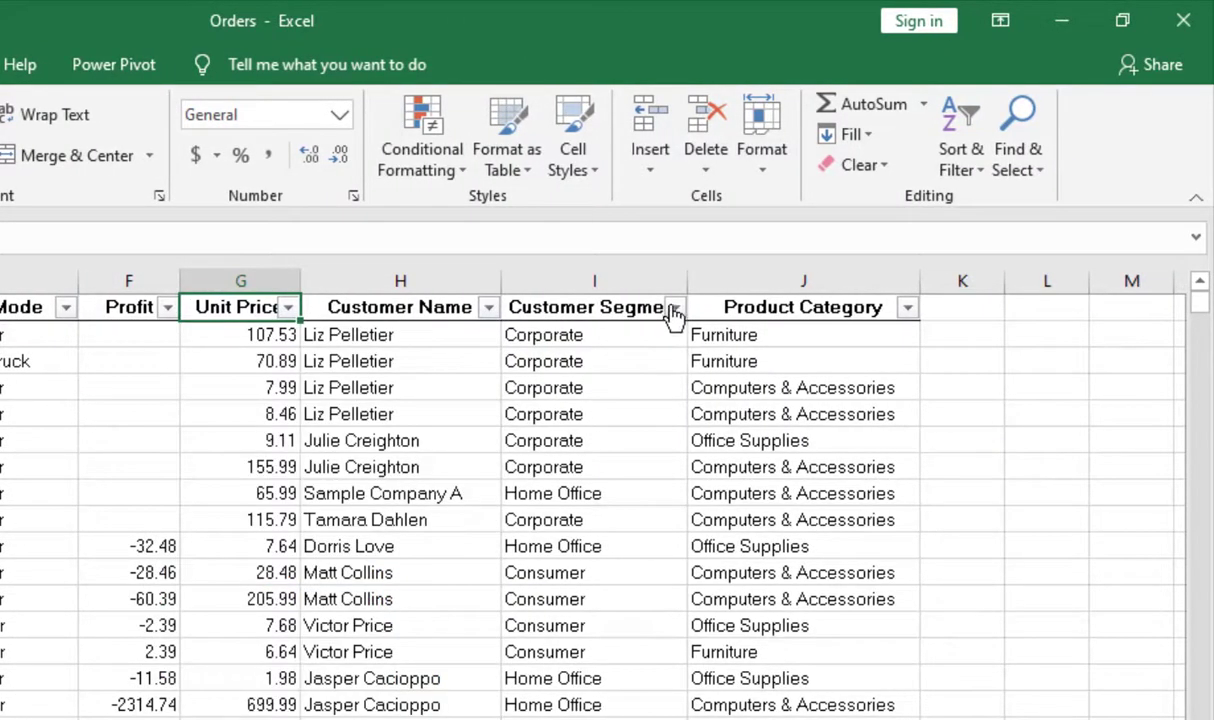
# - View the filter values of the Customer Segment and Product Category columns, keeping all segments and categories included
pyautogui.click(618, 276)
pyautogui.click(604, 312)
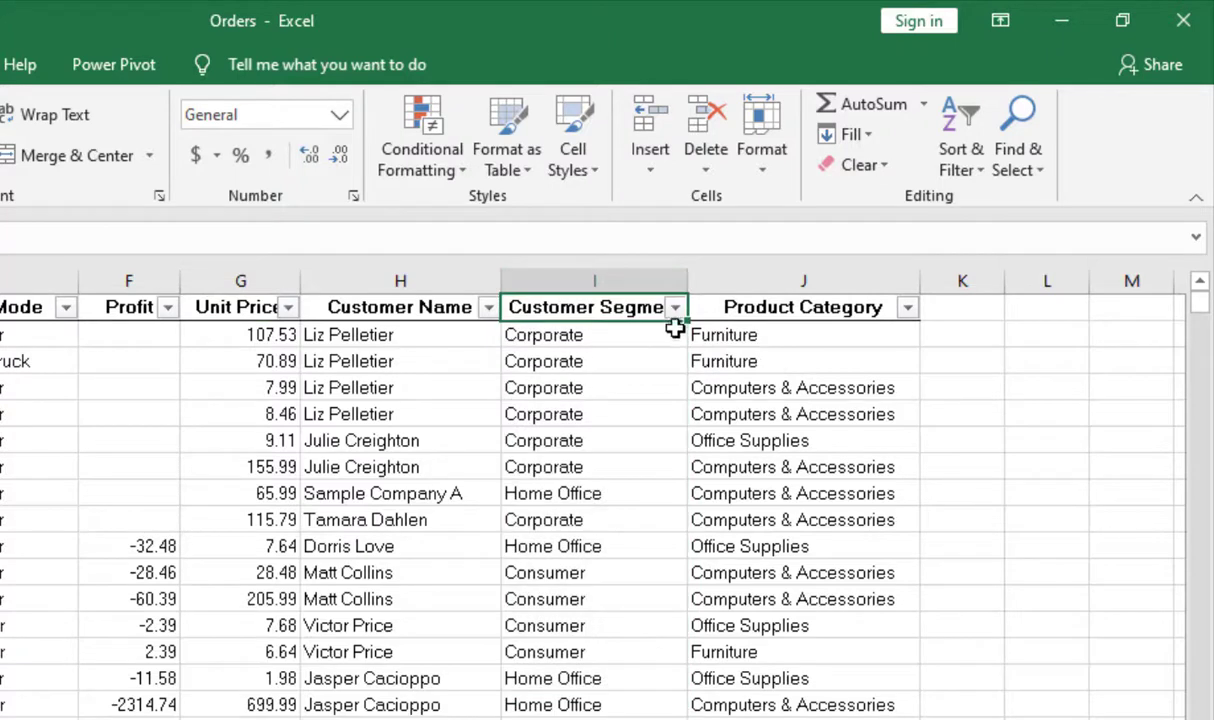
pyautogui.click(675, 308)
pyautogui.click(490, 589)
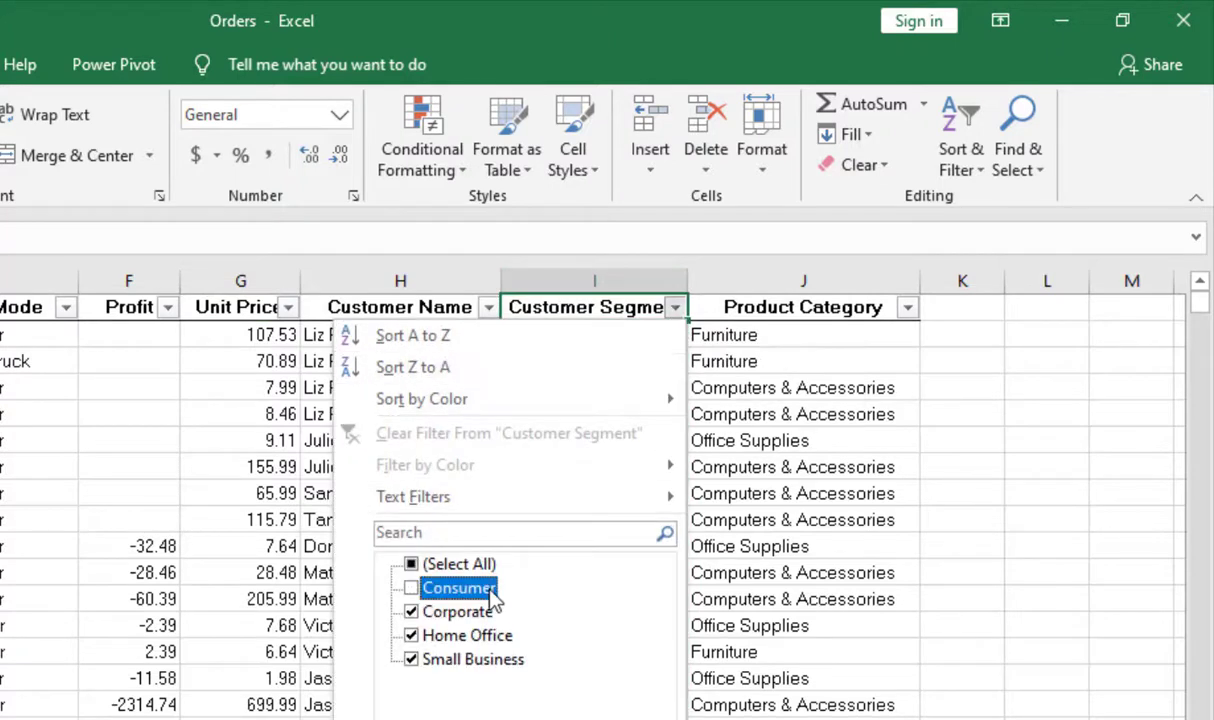
pyautogui.click(412, 587)
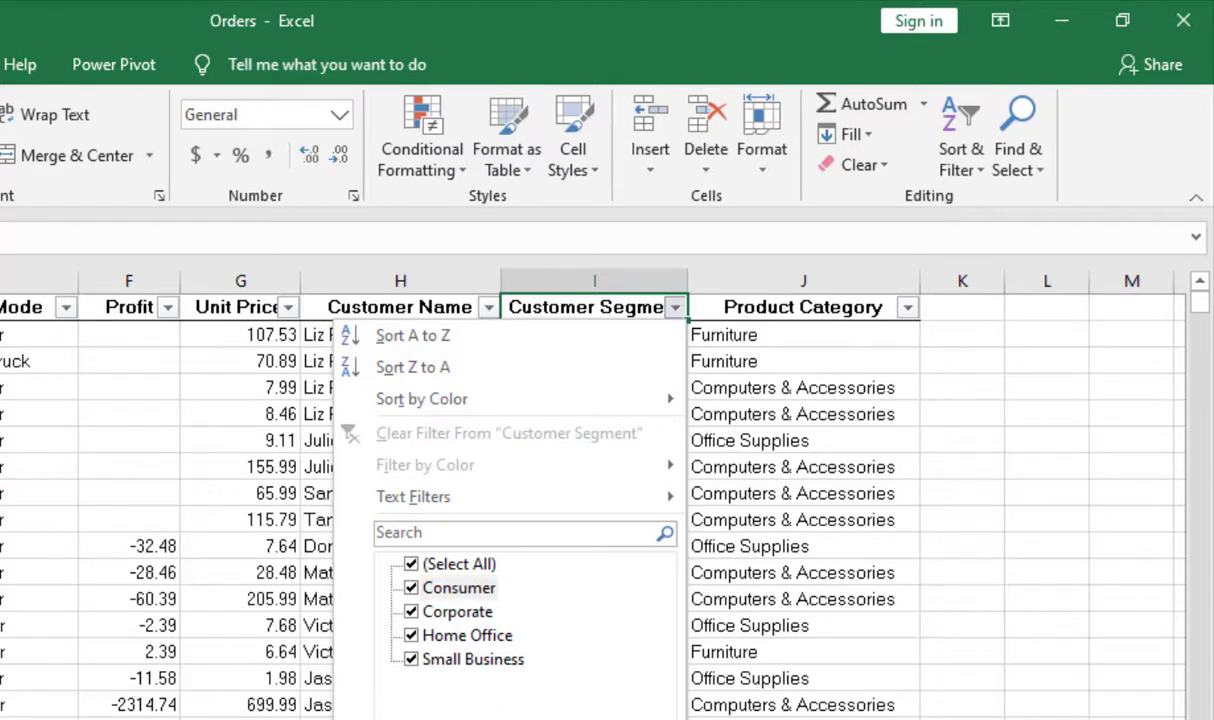
pyautogui.click(630, 718)
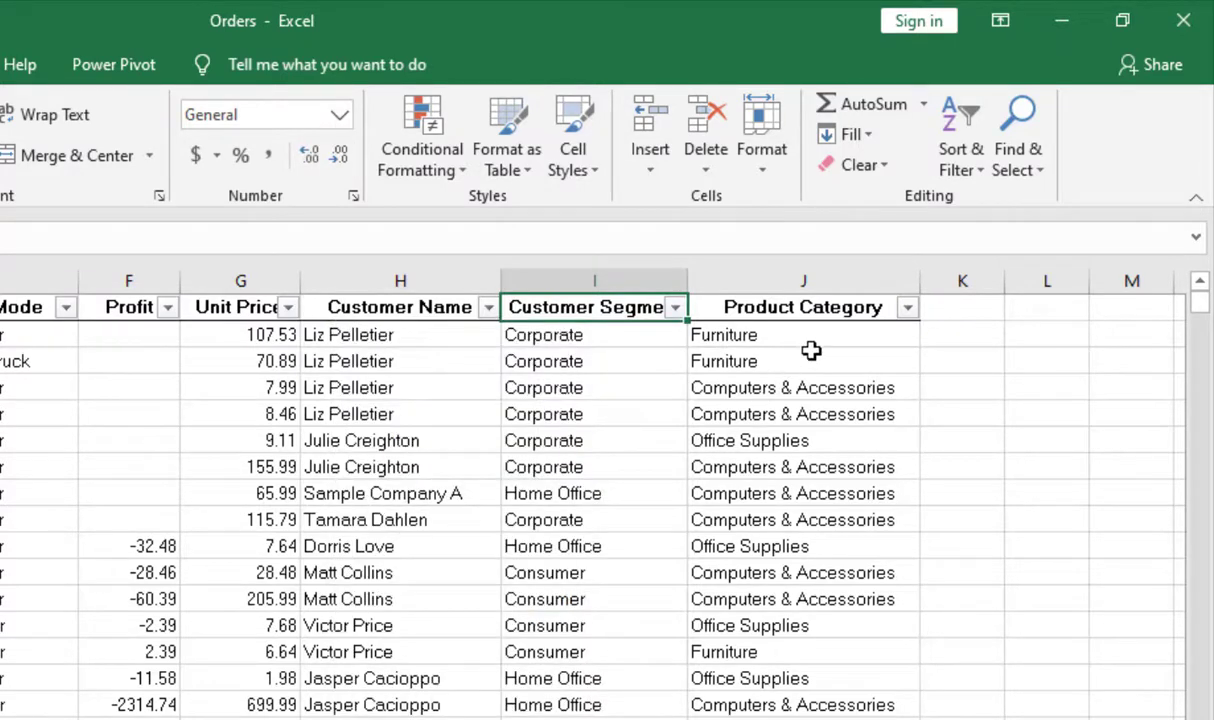
pyautogui.click(910, 310)
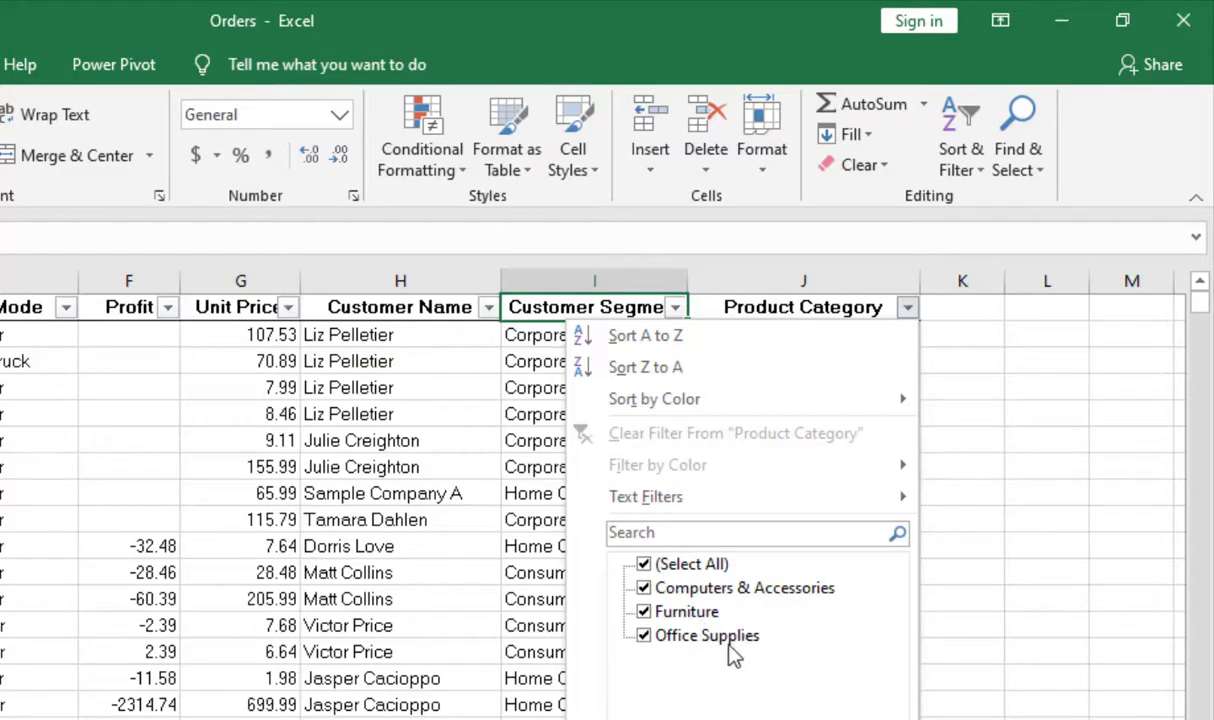
pyautogui.click(438, 621)
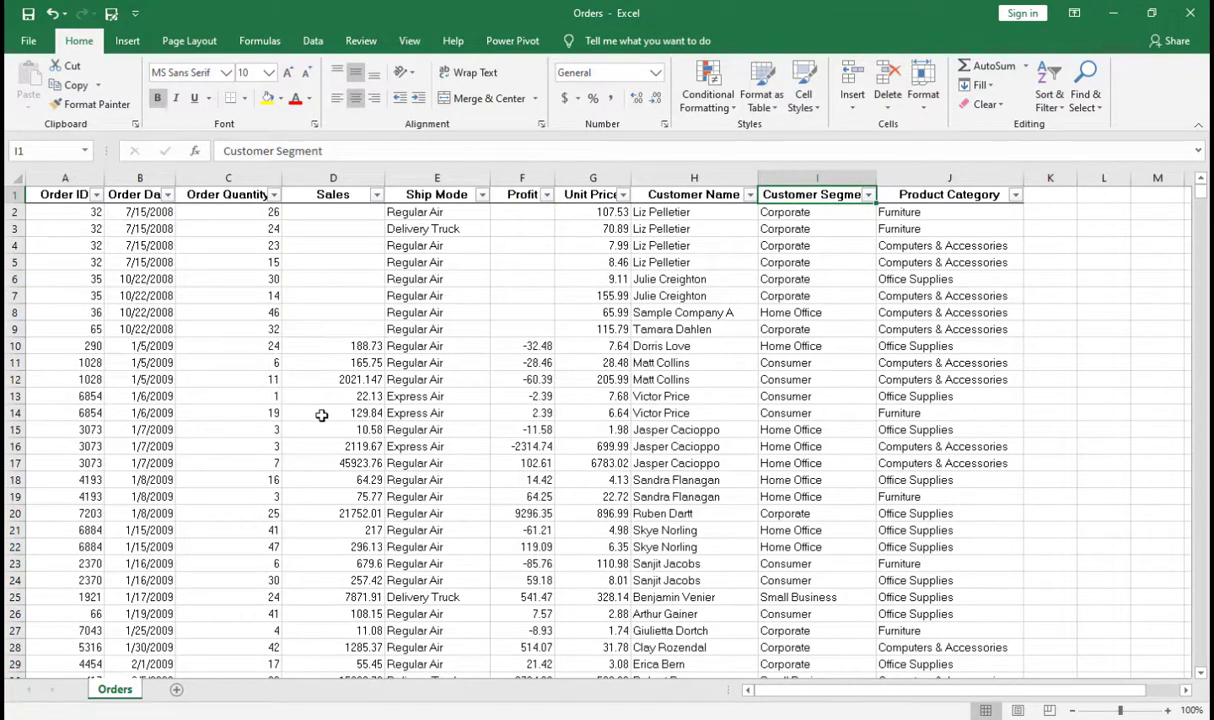
# - Create a PivotTable on a new worksheet from the range Orders!$A$1:$J$1008
pyautogui.click(233, 329)
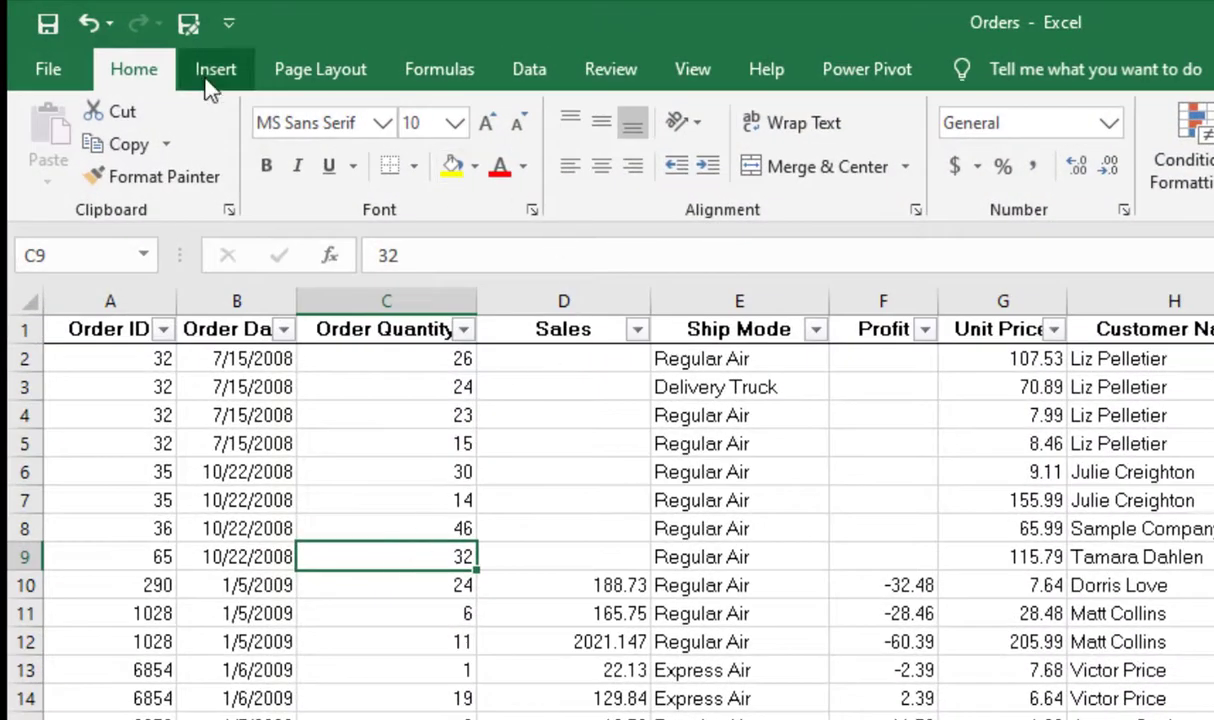
pyautogui.click(216, 72)
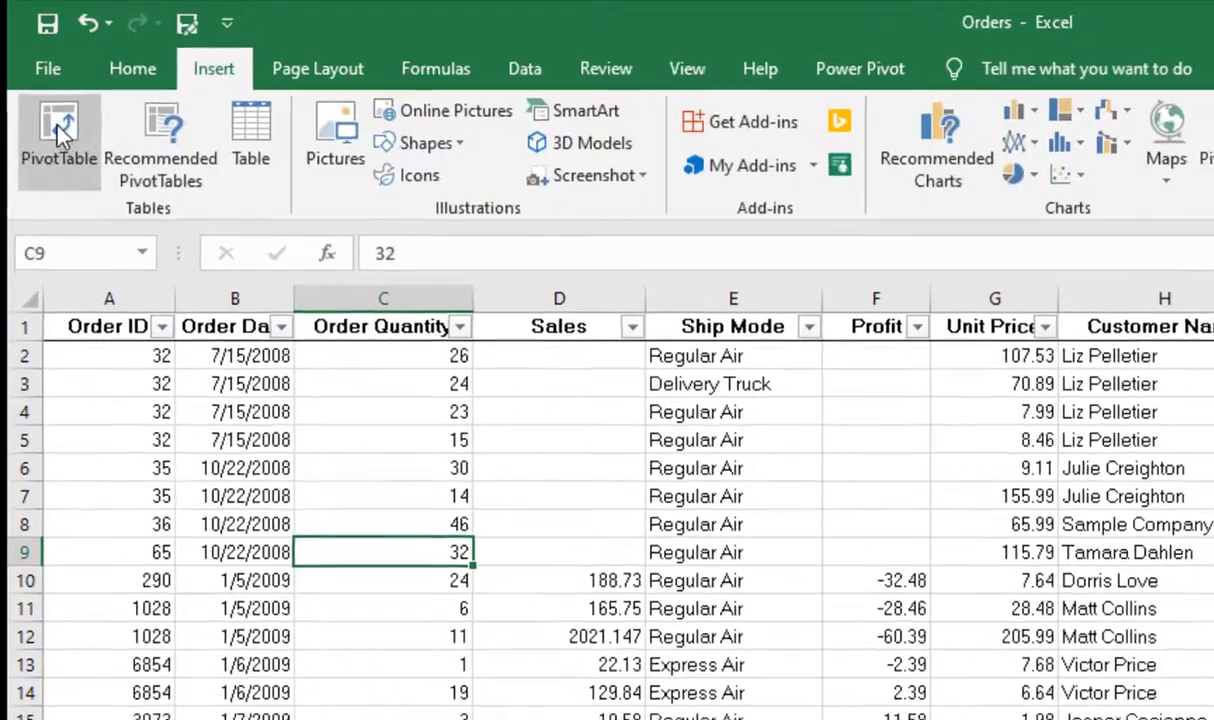
pyautogui.click(54, 119)
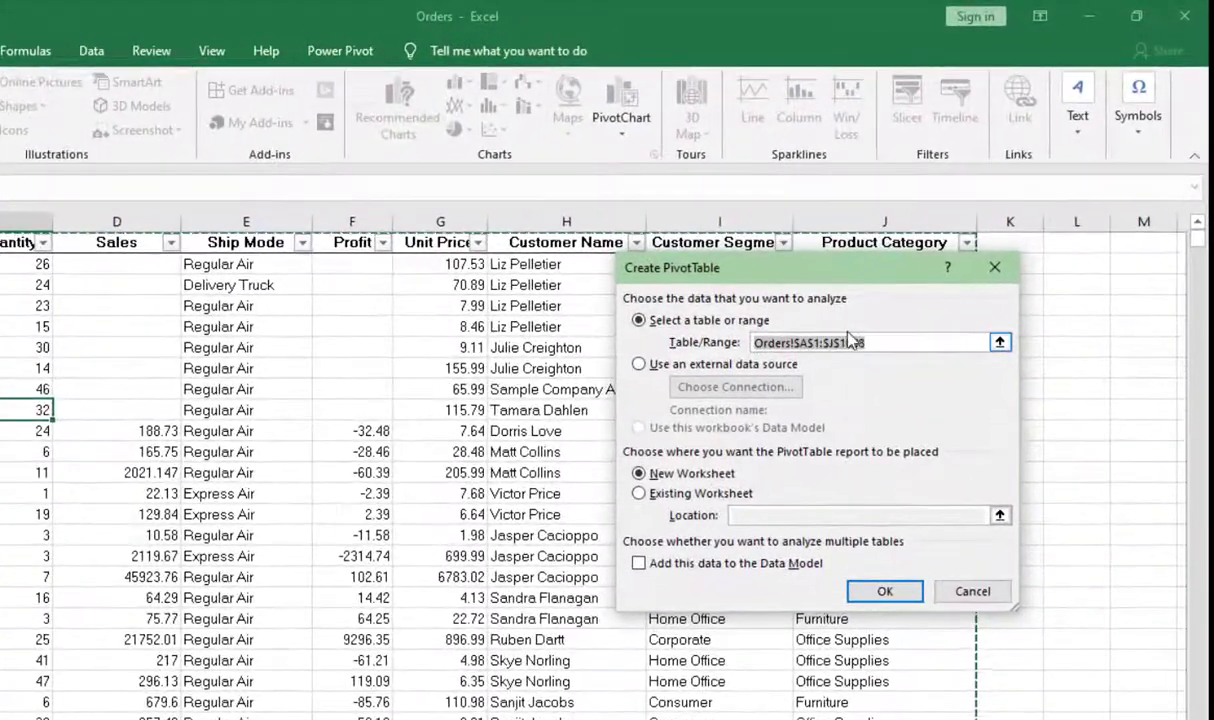
pyautogui.press('BackSpace')
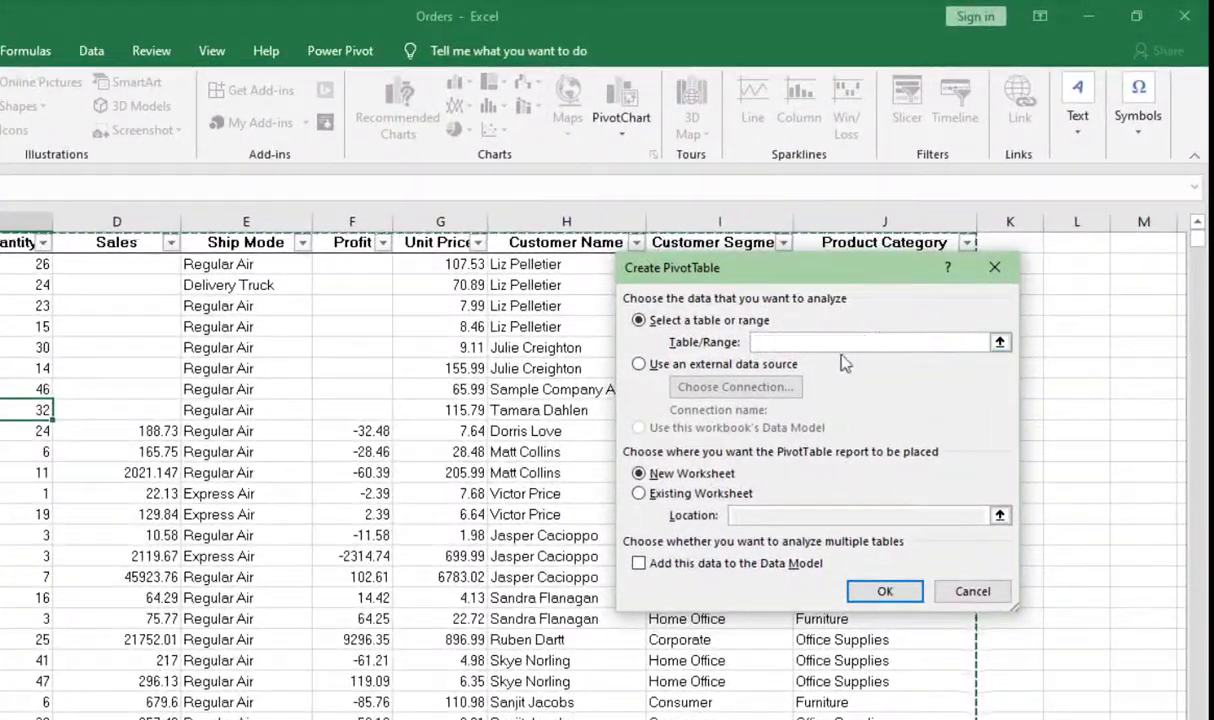
pyautogui.hotkey('ctrl', 'z')
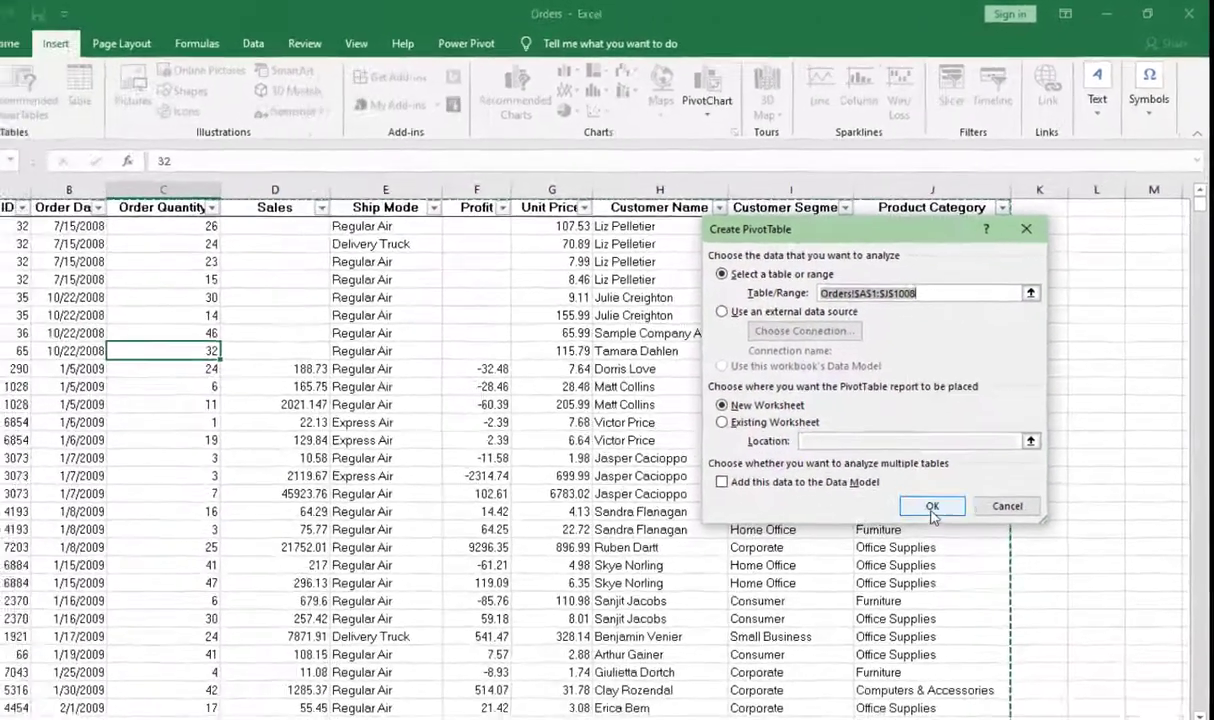
pyautogui.click(931, 507)
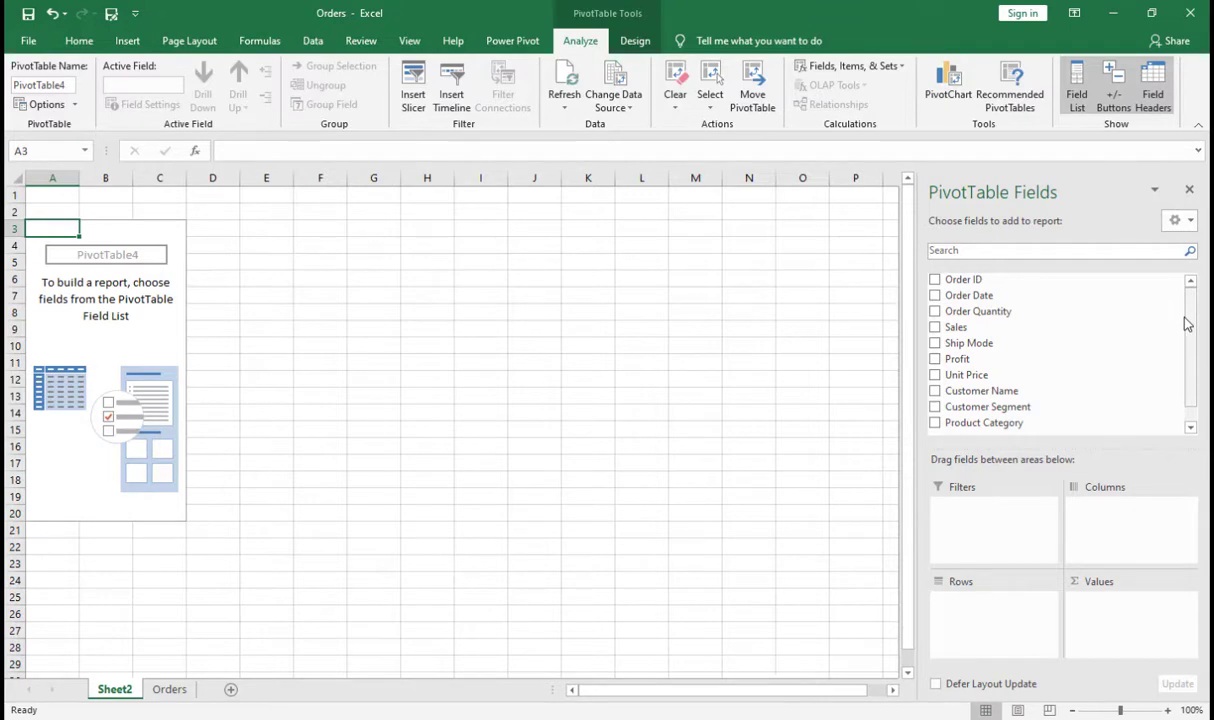
# - Add the Product Category field to the PivotTable's rows
pyautogui.scroll(-1, 1190, 328)
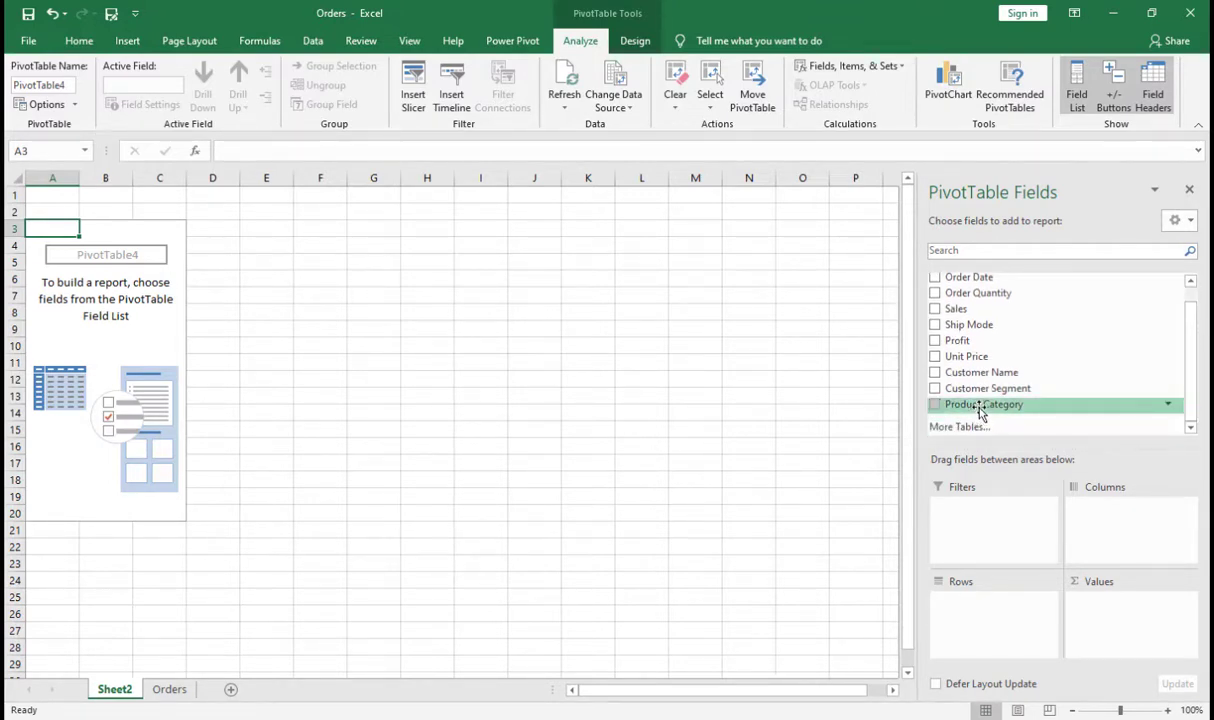
pyautogui.moveTo(981, 408); pyautogui.dragTo(992, 629)
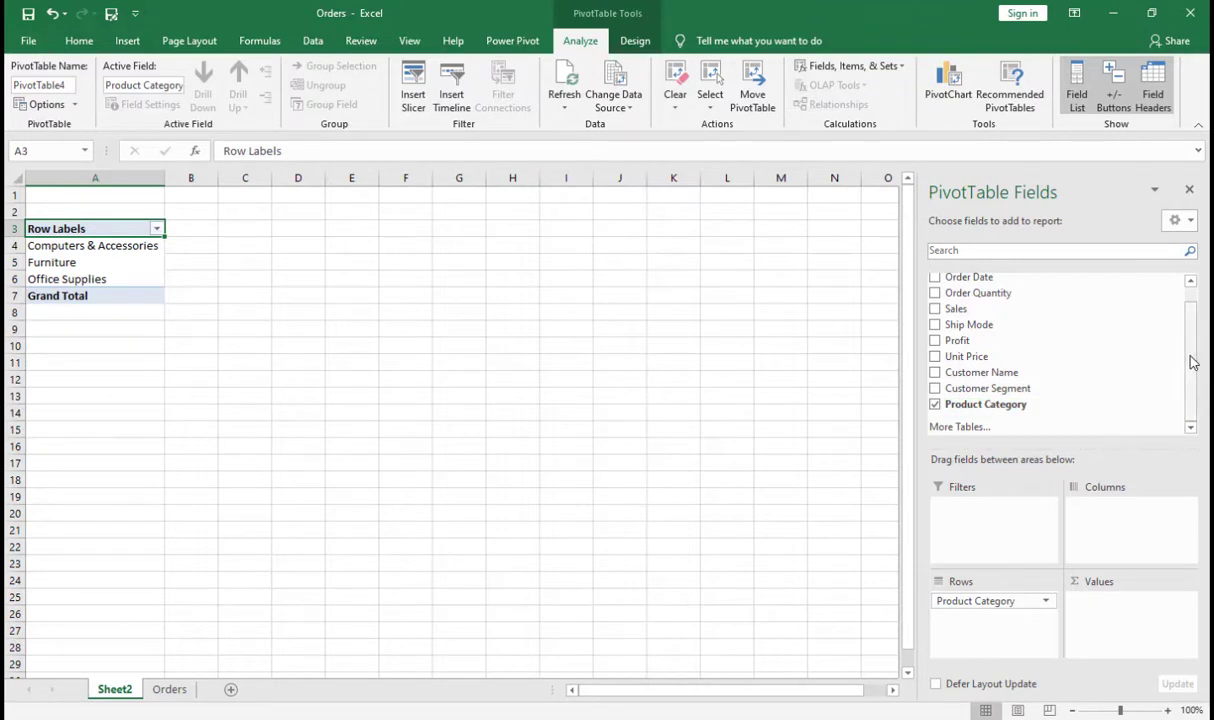
pyautogui.scroll(1, 1190, 348)
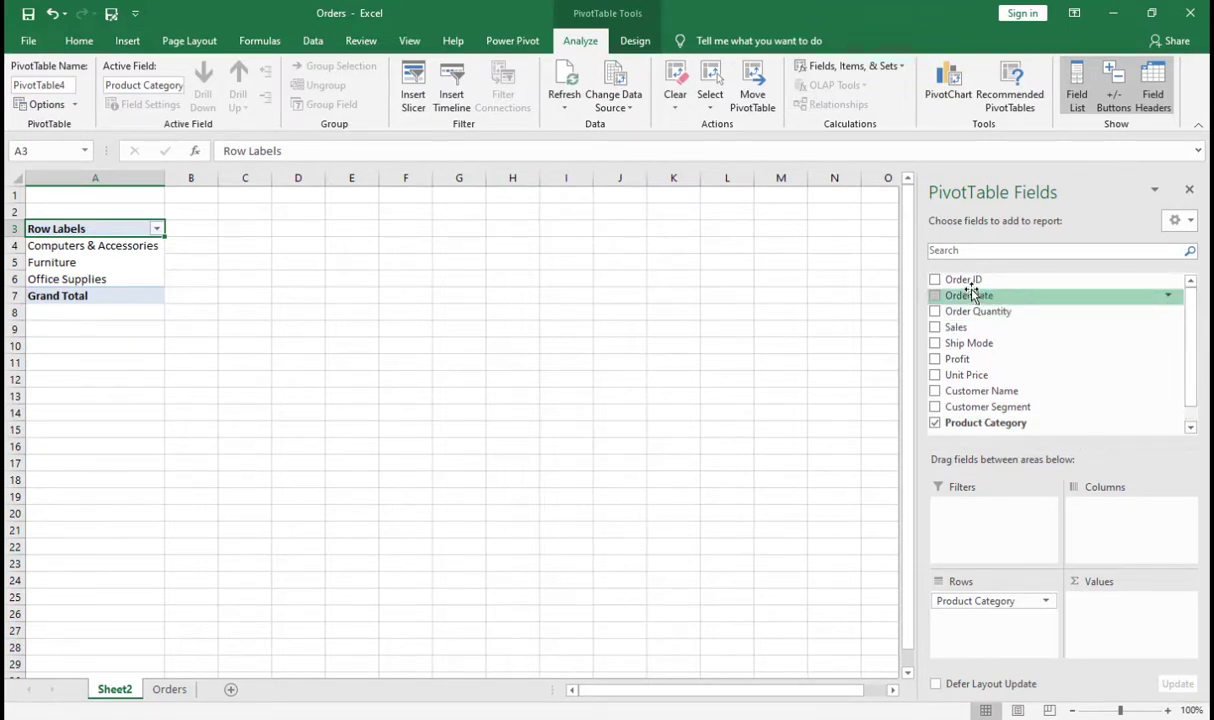
pyautogui.moveTo(968, 285); pyautogui.dragTo(1127, 636)
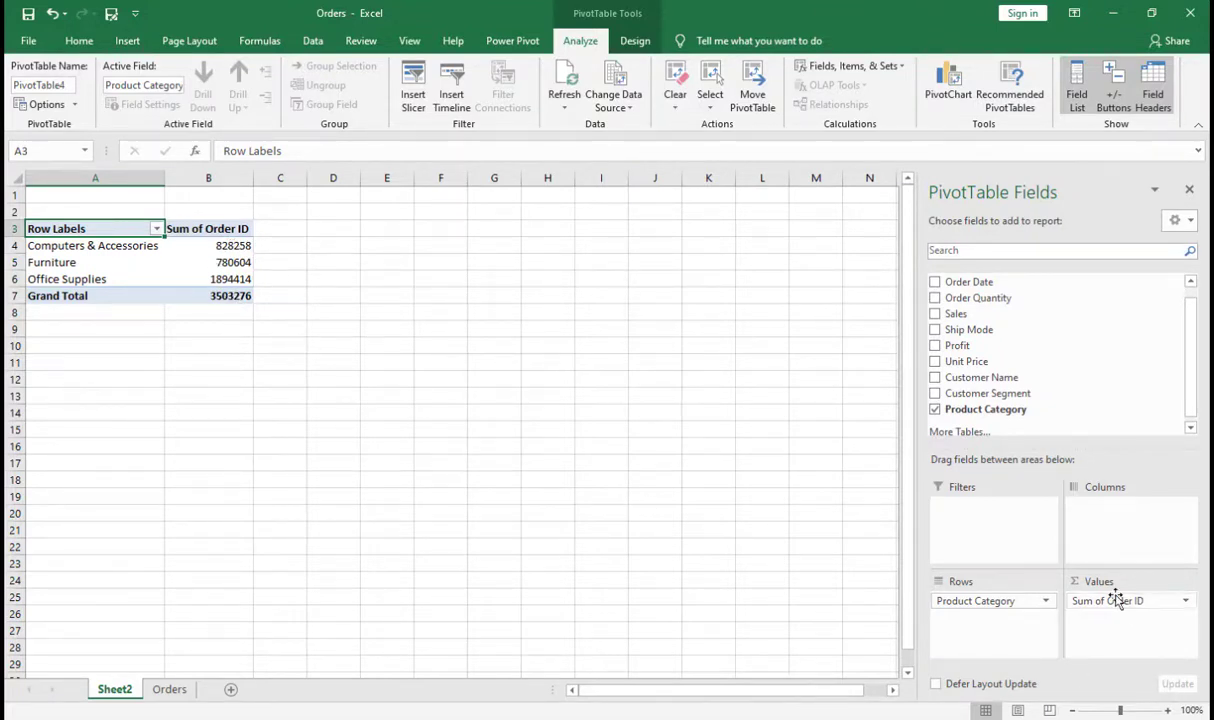
pyautogui.moveTo(1112, 600); pyautogui.dragTo(1015, 345)
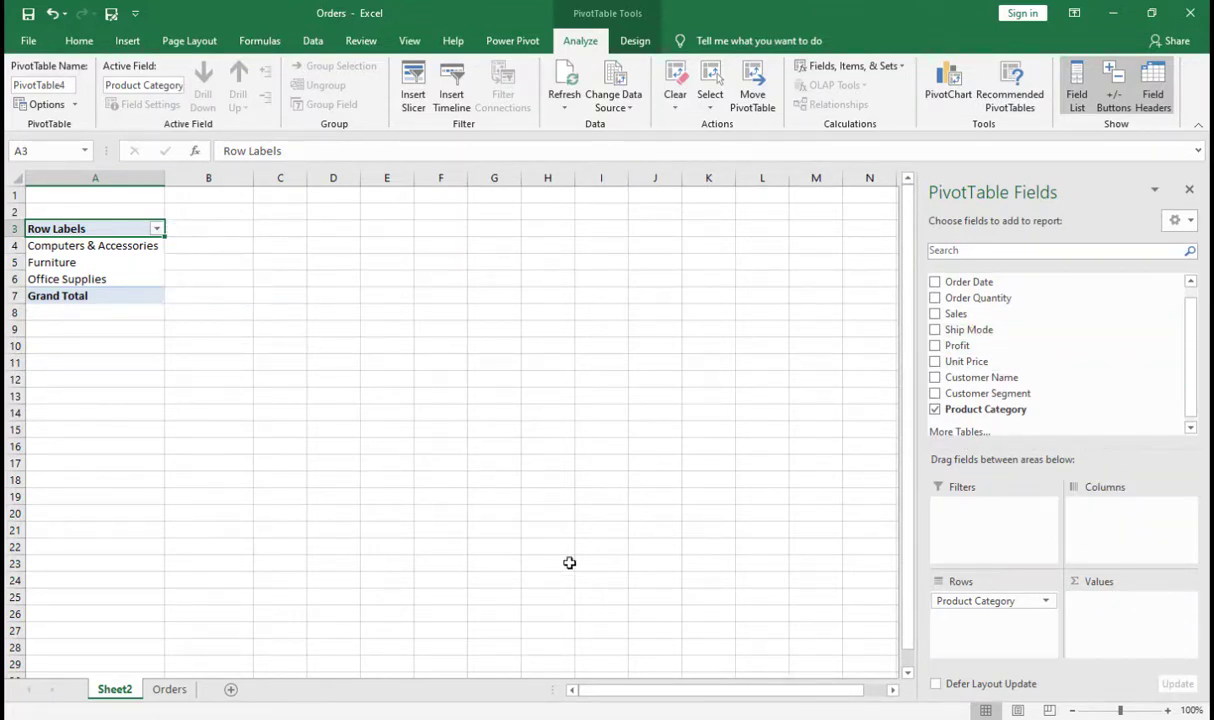
# - Check the Orders data, and add Order Quantity to the PivotTable's values and Ship Mode to its columns
pyautogui.click(169, 689)
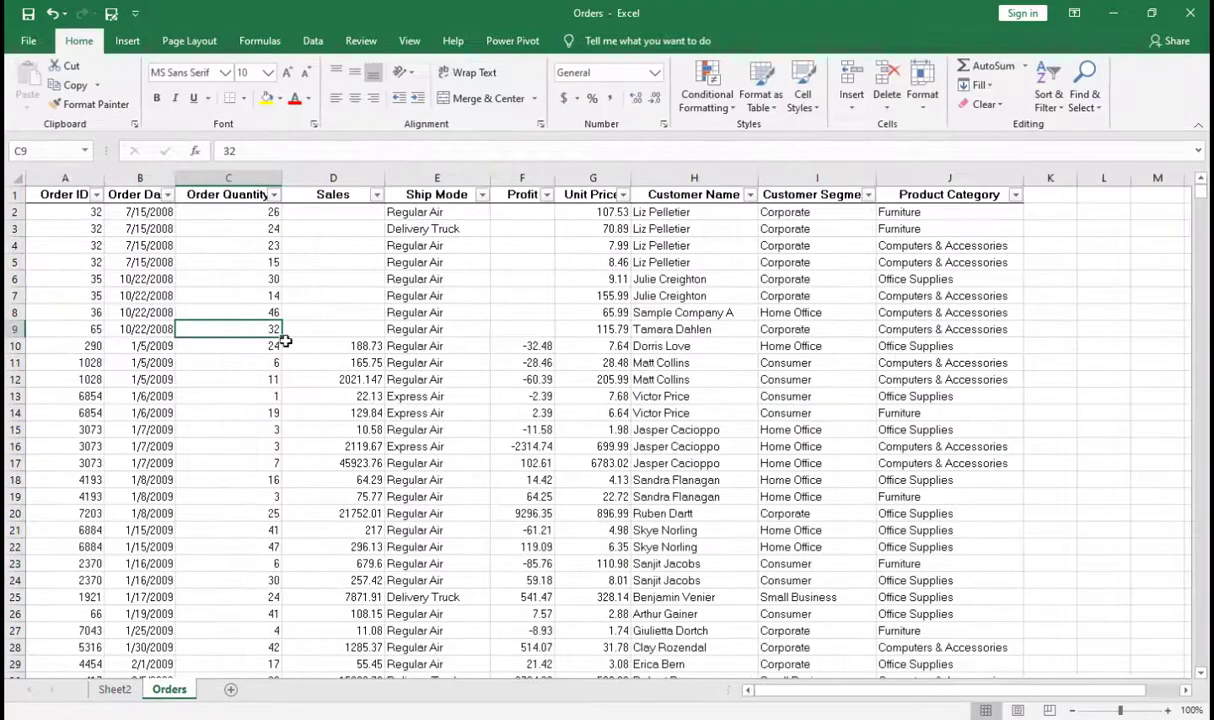
pyautogui.click(114, 689)
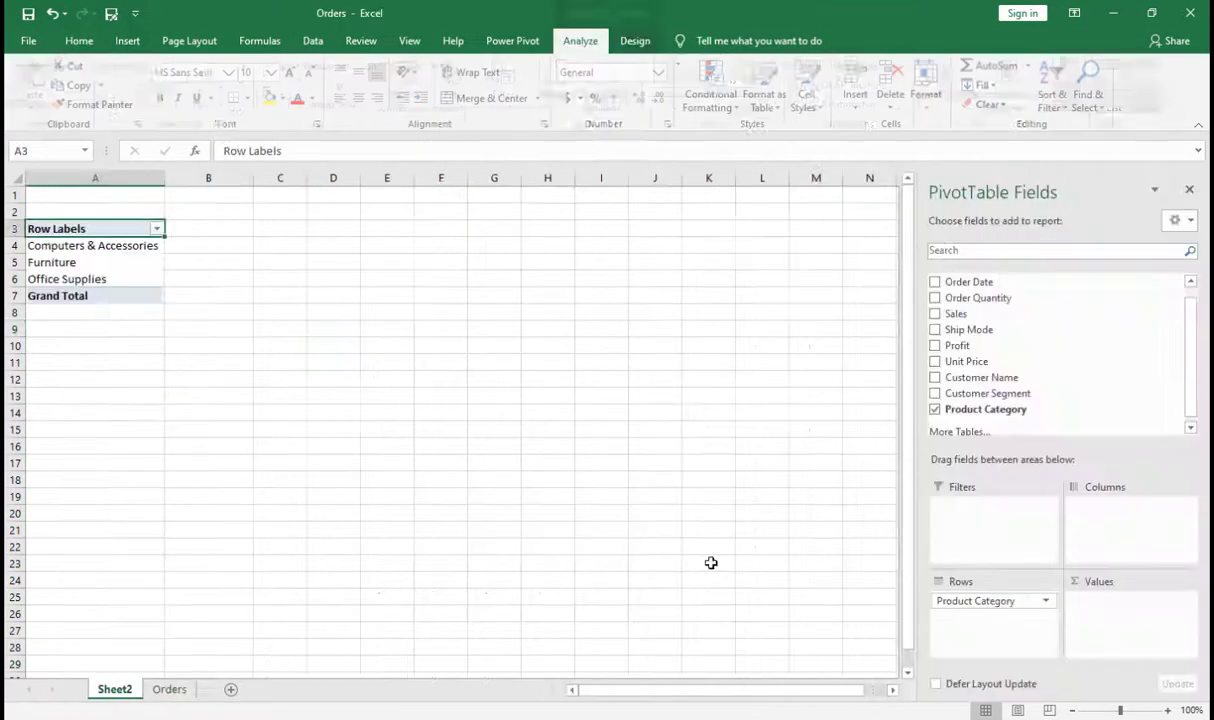
pyautogui.moveTo(969, 298); pyautogui.dragTo(1135, 631)
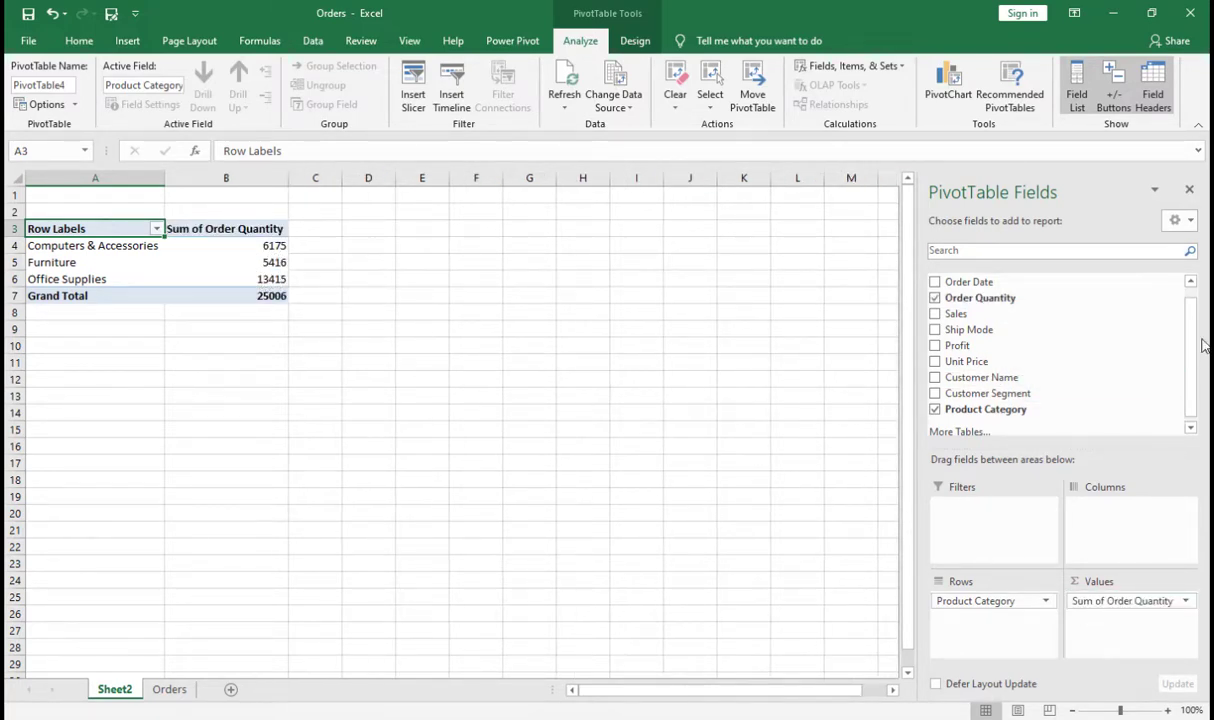
pyautogui.moveTo(963, 338); pyautogui.dragTo(1122, 518)
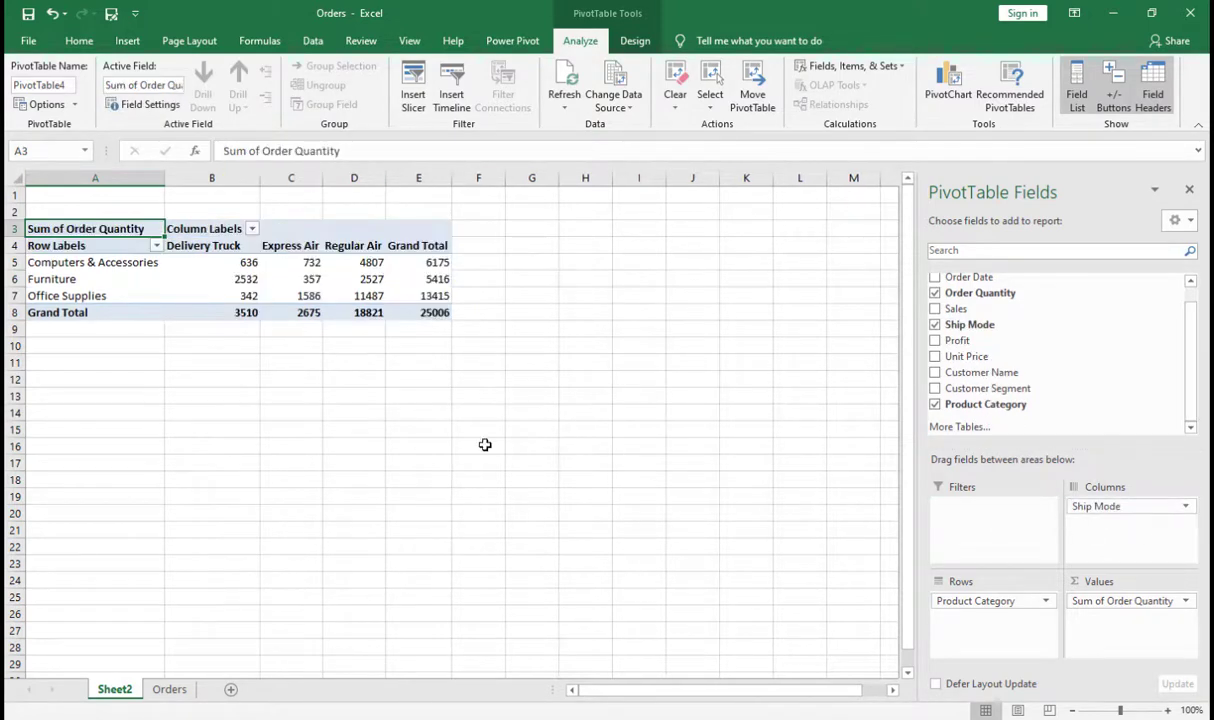
# - Examine the PivotTable's order quantities for each product category under the Delivery Truck and Express Air ship modes
pyautogui.click(100, 264)
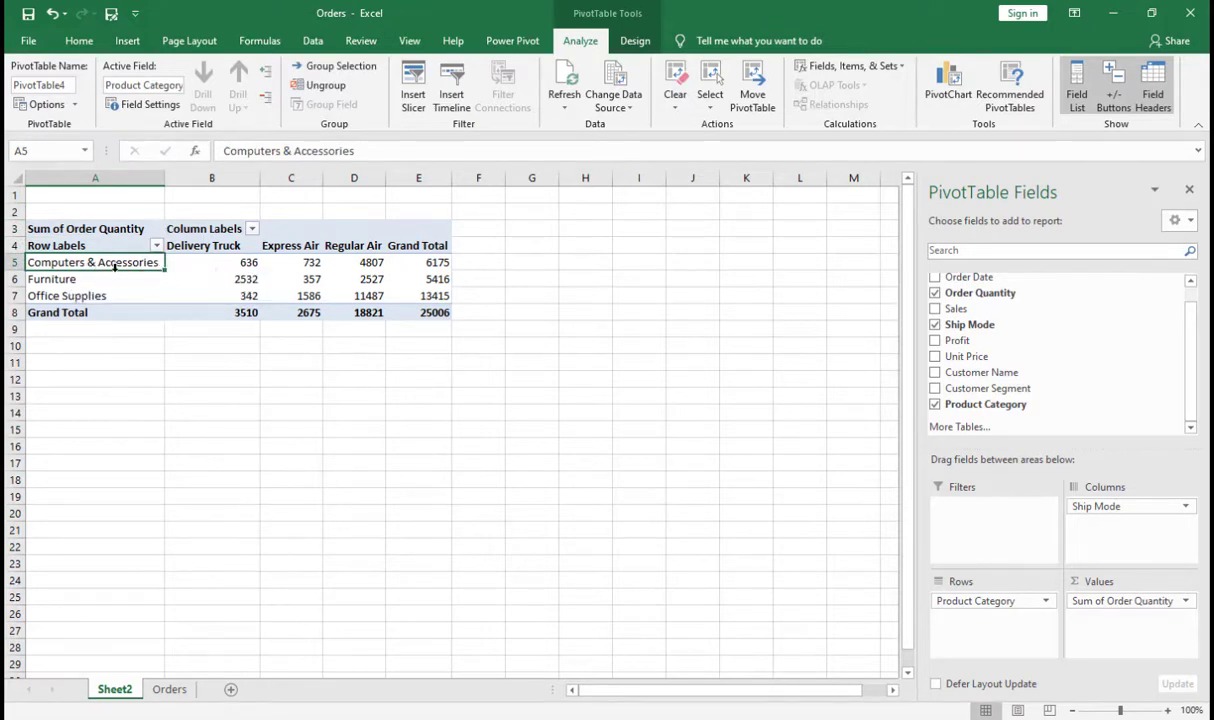
pyautogui.click(203, 246)
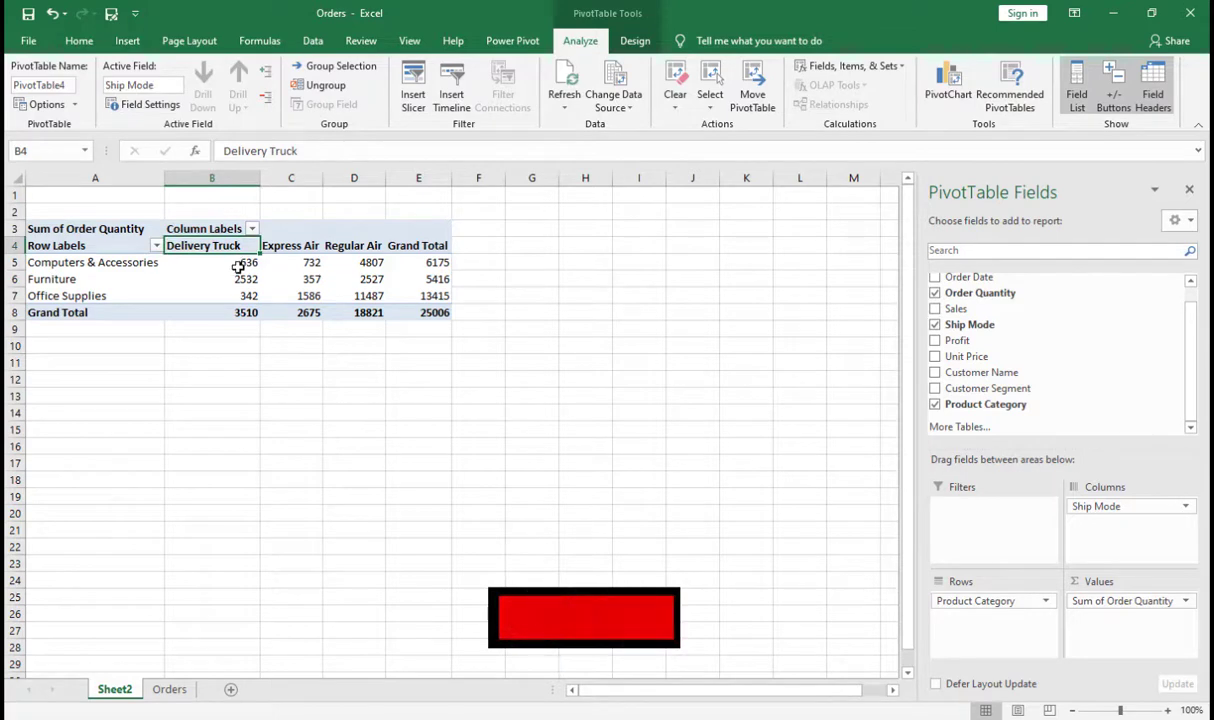
pyautogui.click(238, 266)
pyautogui.click(288, 262)
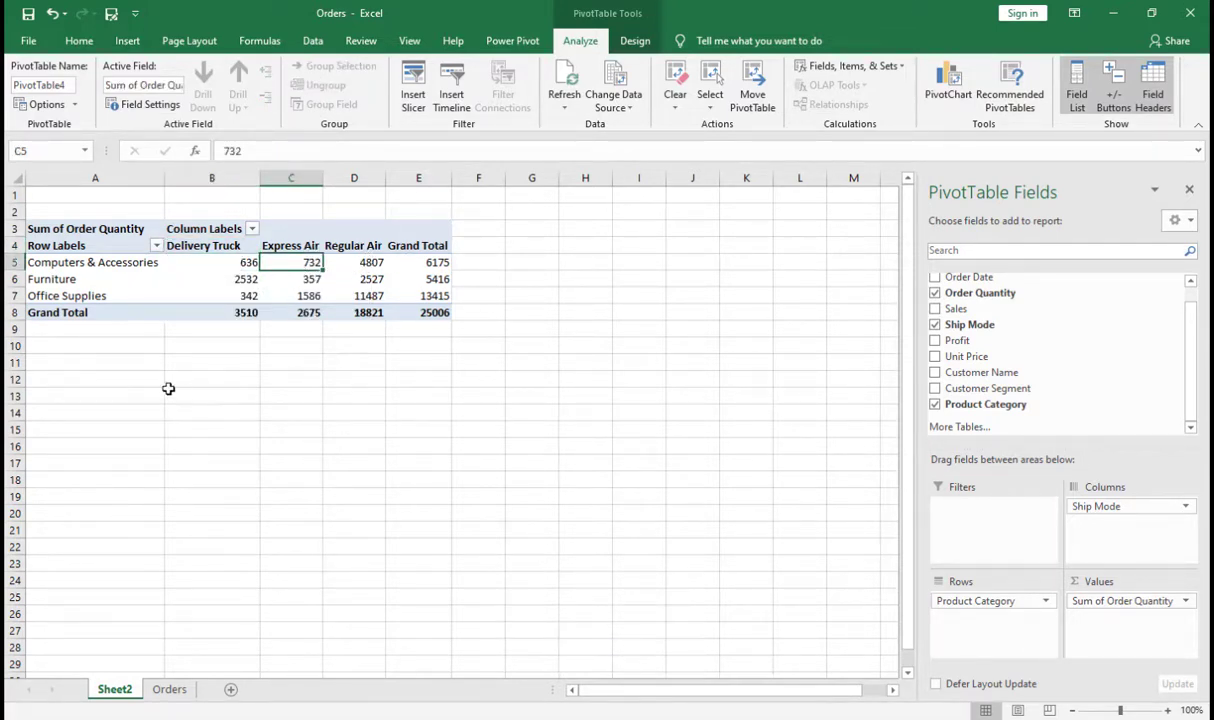
pyautogui.moveTo(103, 263); pyautogui.dragTo(97, 296)
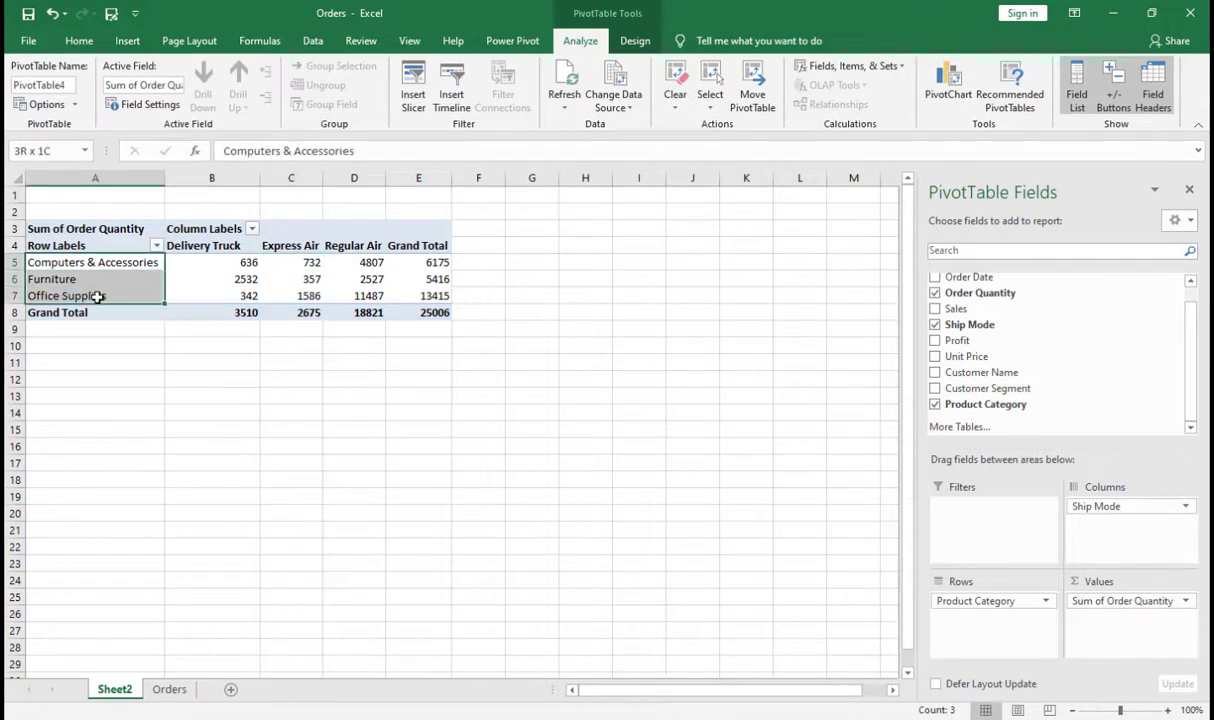
pyautogui.click(300, 279)
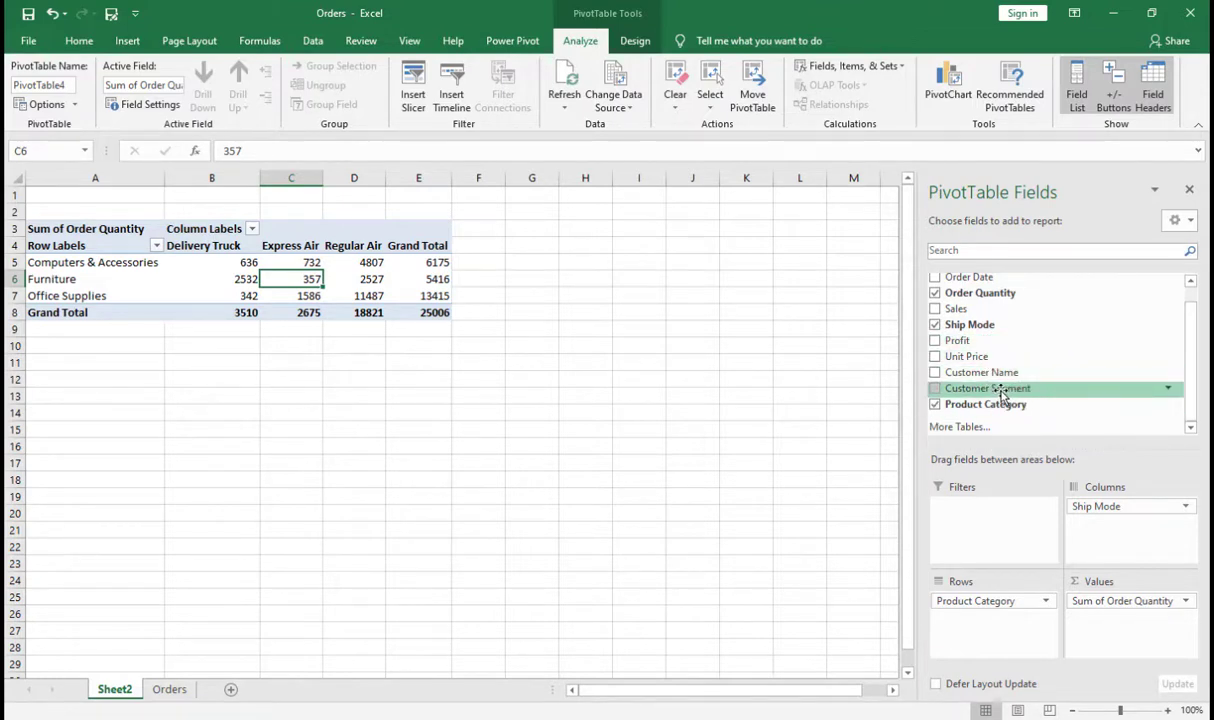
# - Add Customer Segment as the PivotTable's report filter and view its available segments, leaving it on (All)
pyautogui.moveTo(1001, 393); pyautogui.dragTo(1005, 524)
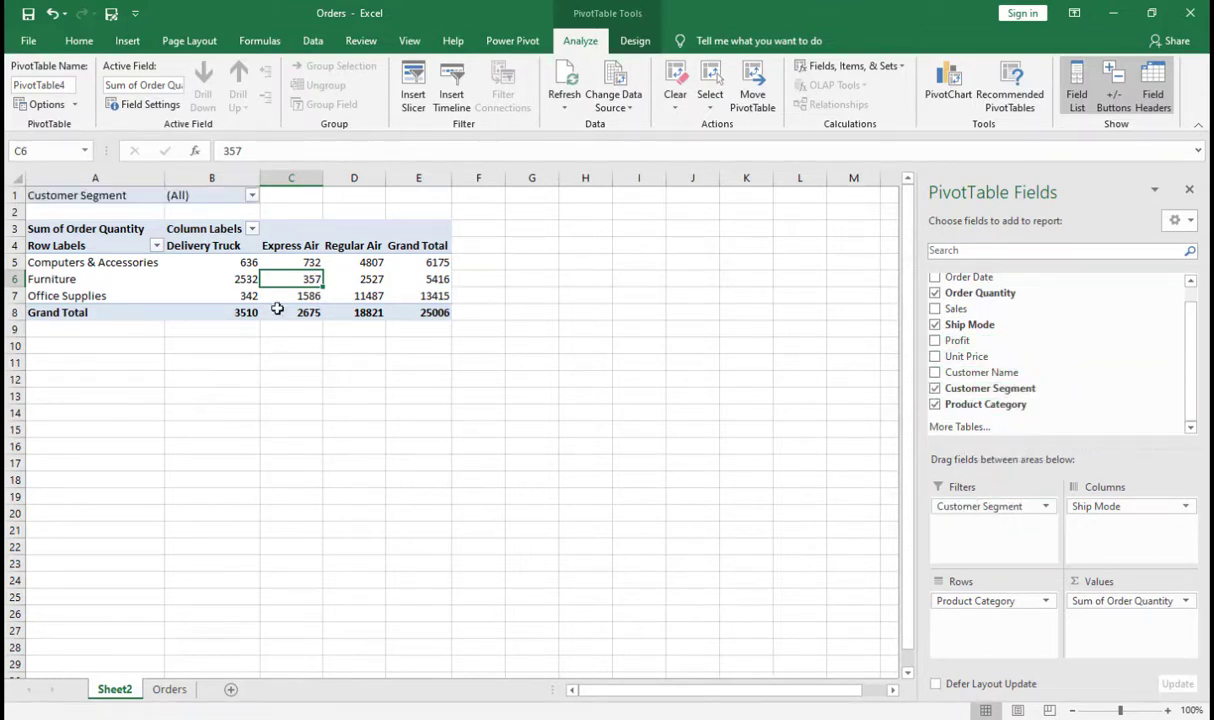
pyautogui.click(252, 196)
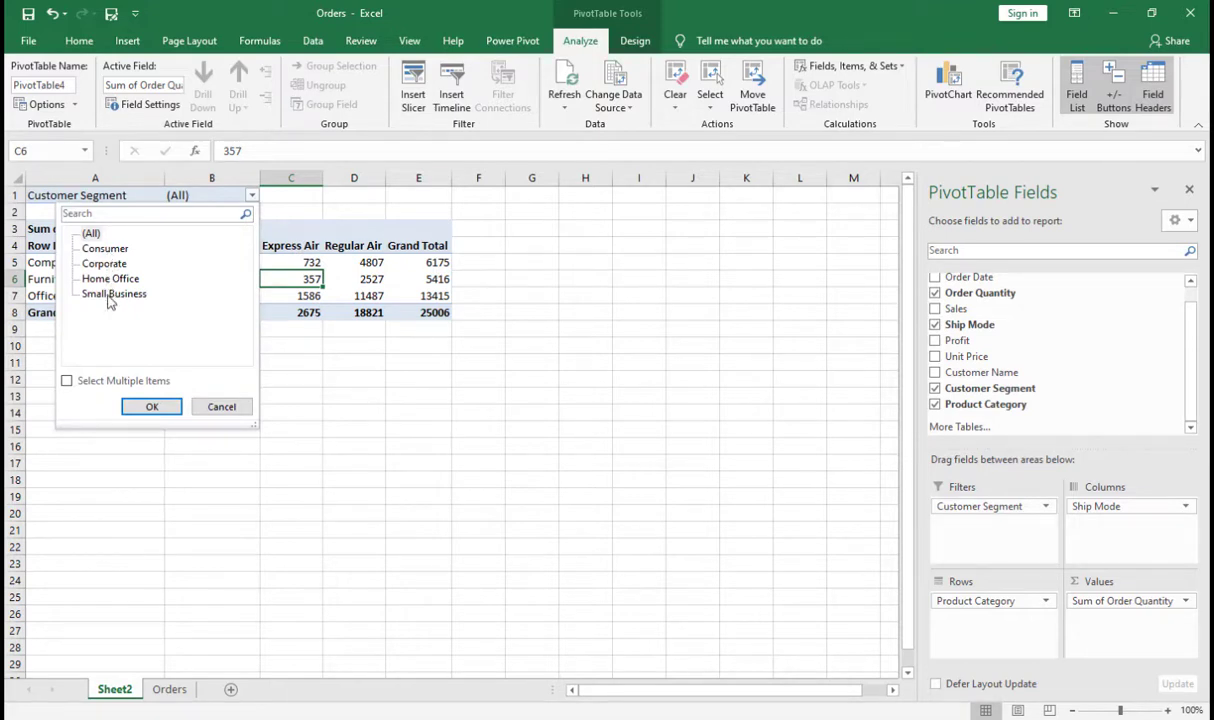
pyautogui.click(290, 405)
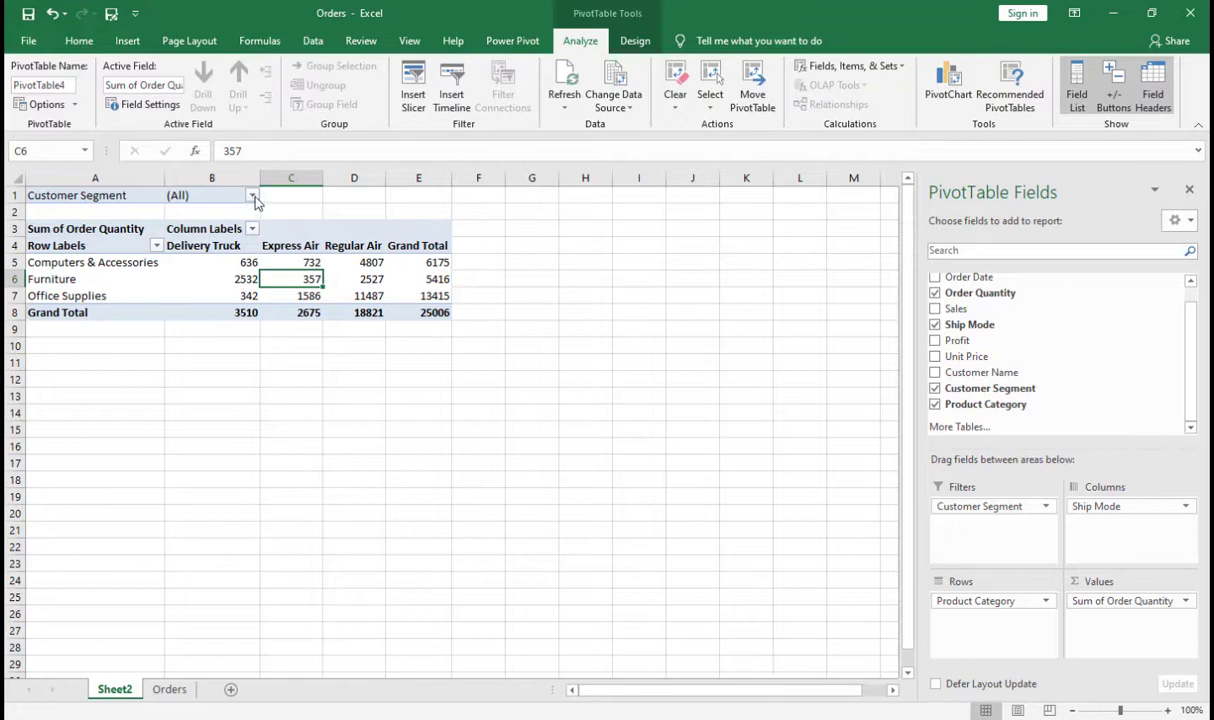
# - Insert a 2-D clustered column PivotChart from PivotTable range A4:D7 and place it beside the table
pyautogui.click(88, 265)
pyautogui.moveTo(72, 246); pyautogui.dragTo(354, 295)
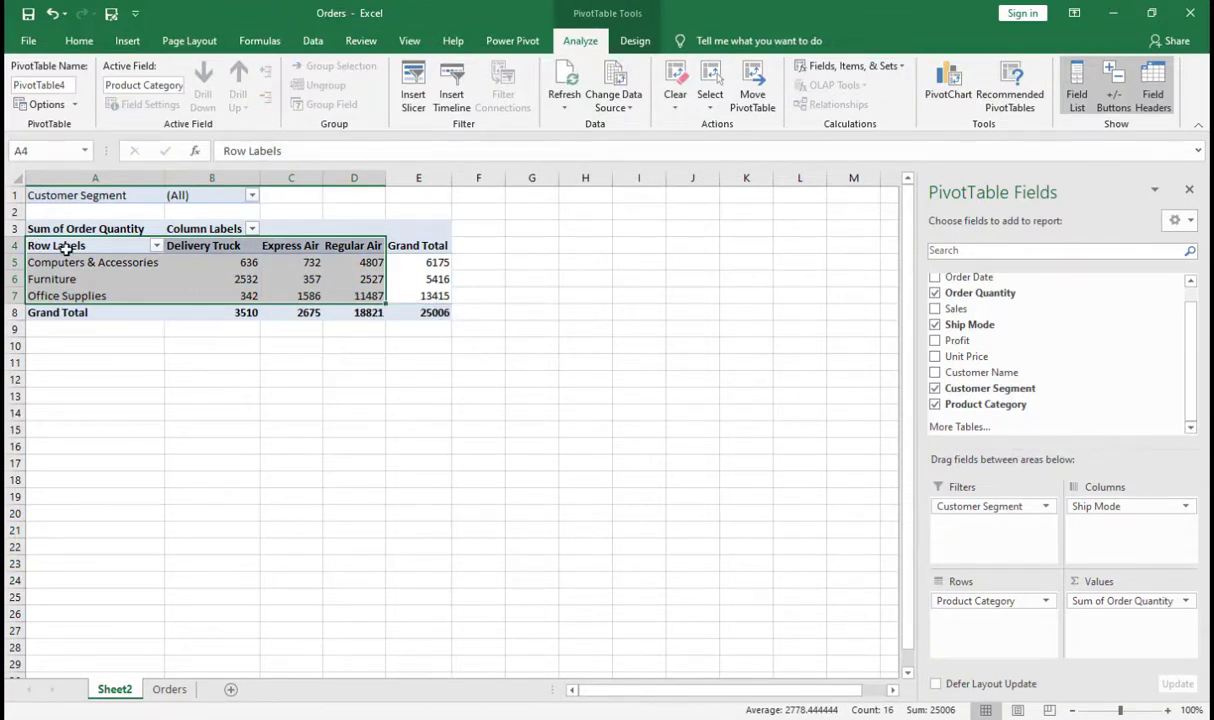
pyautogui.click(128, 41)
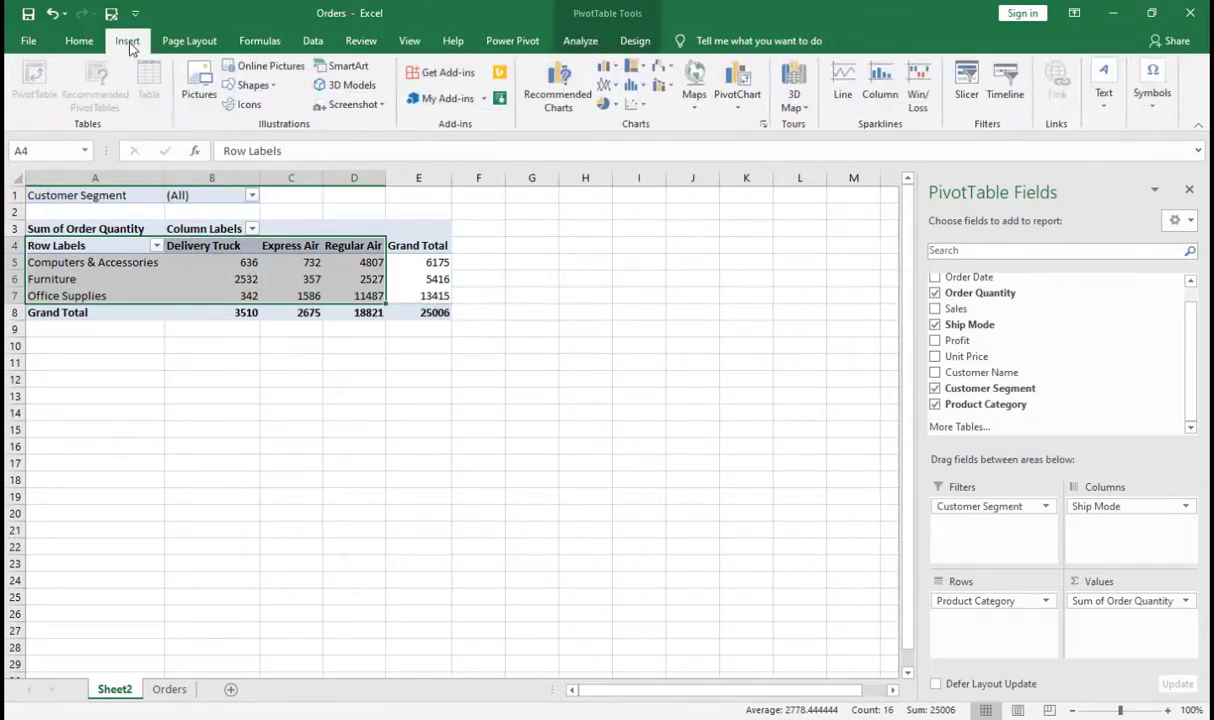
pyautogui.click(605, 72)
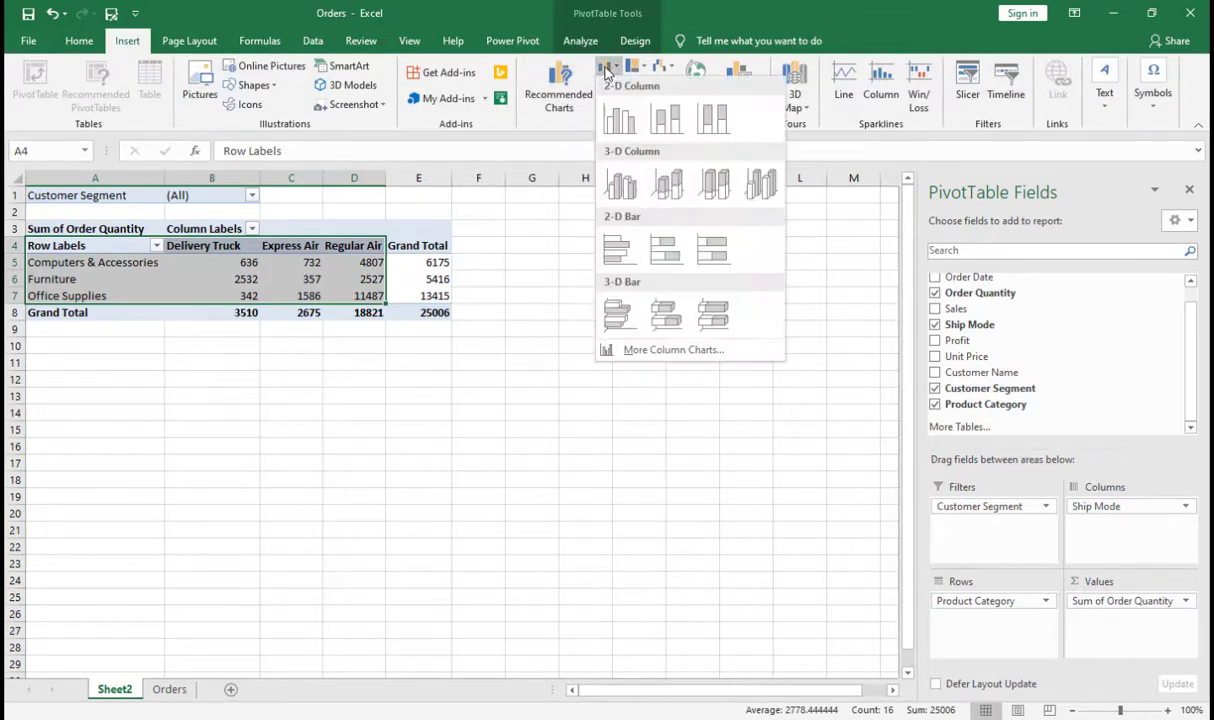
pyautogui.click(610, 125)
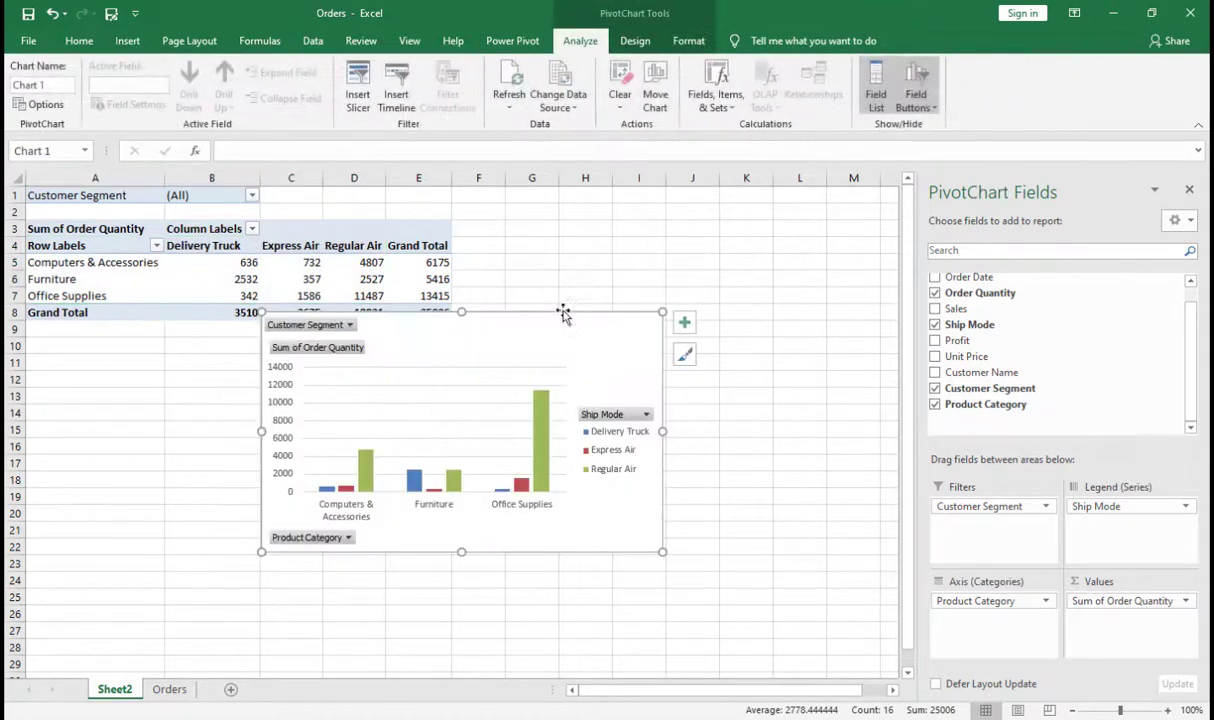
pyautogui.moveTo(602, 316); pyautogui.dragTo(719, 278)
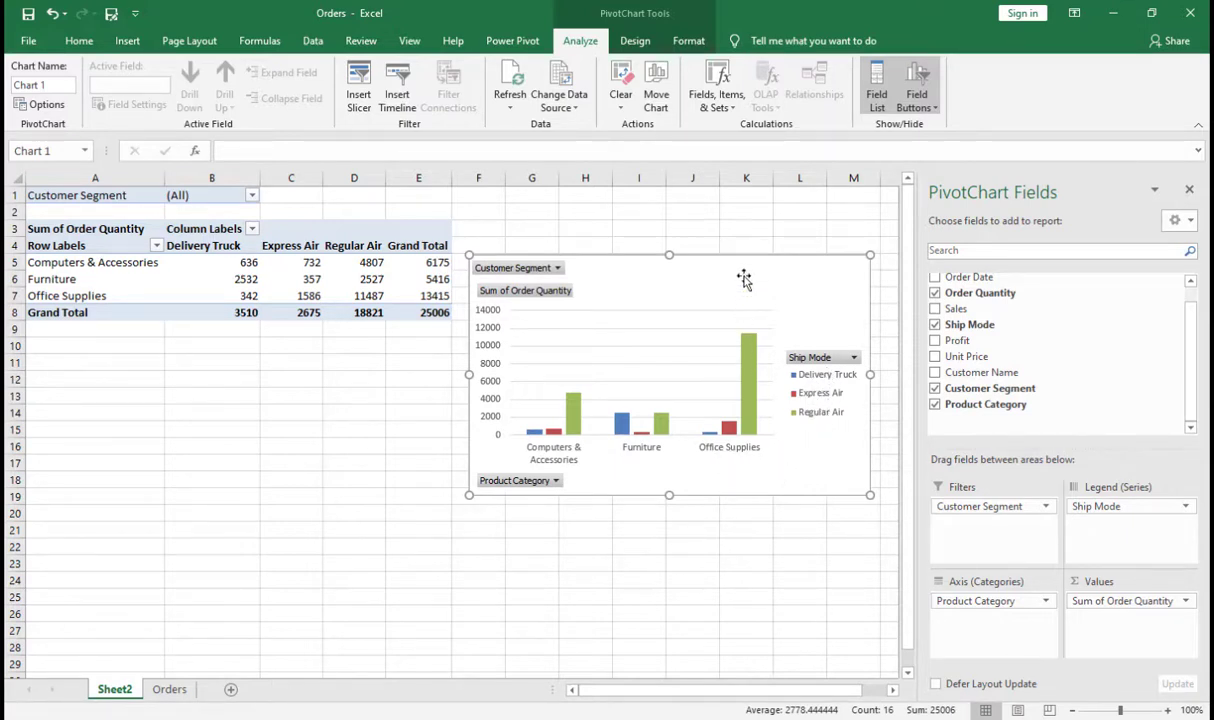
pyautogui.moveTo(749, 268); pyautogui.dragTo(765, 264)
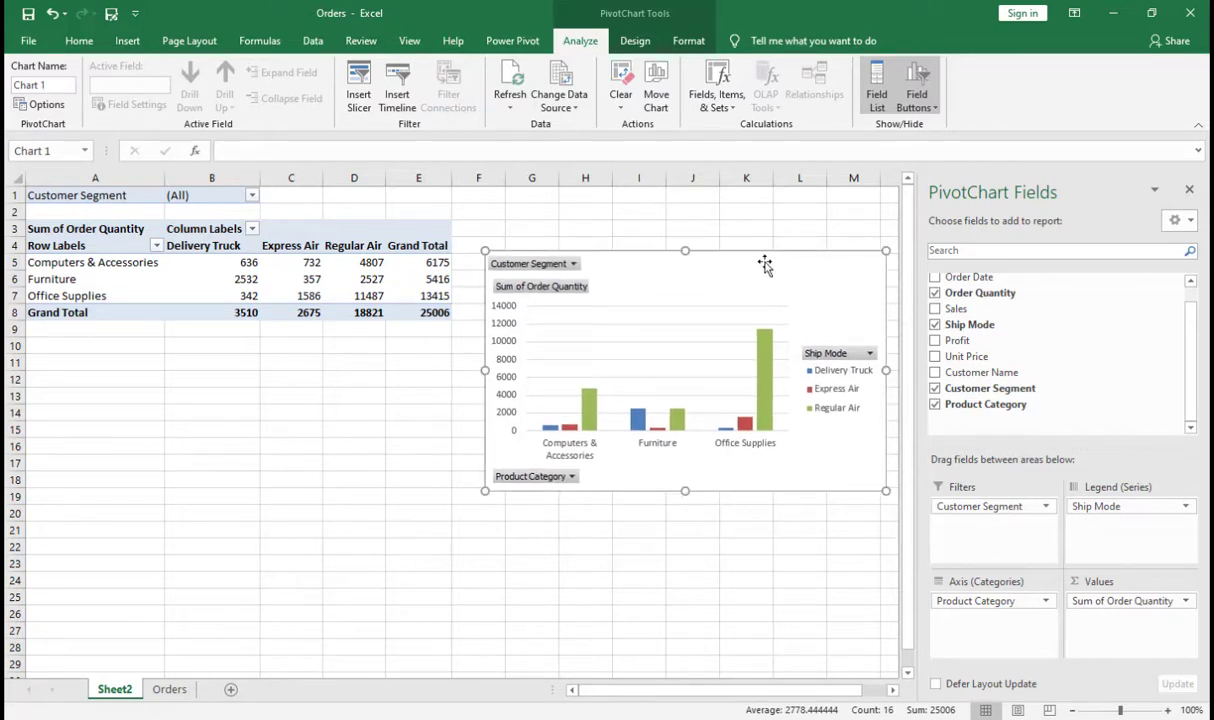
# - Filter the PivotTable and chart by the Consumer customer segment, and switch the filter to Corporate
pyautogui.click(252, 197)
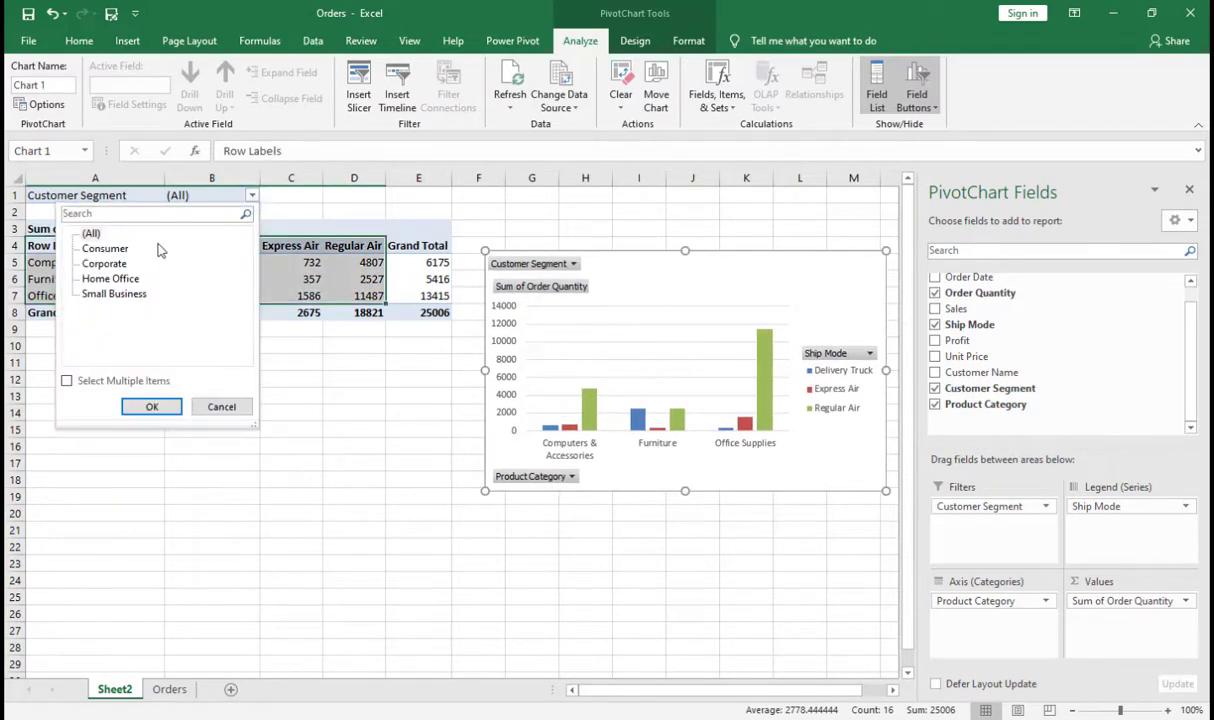
pyautogui.click(155, 410)
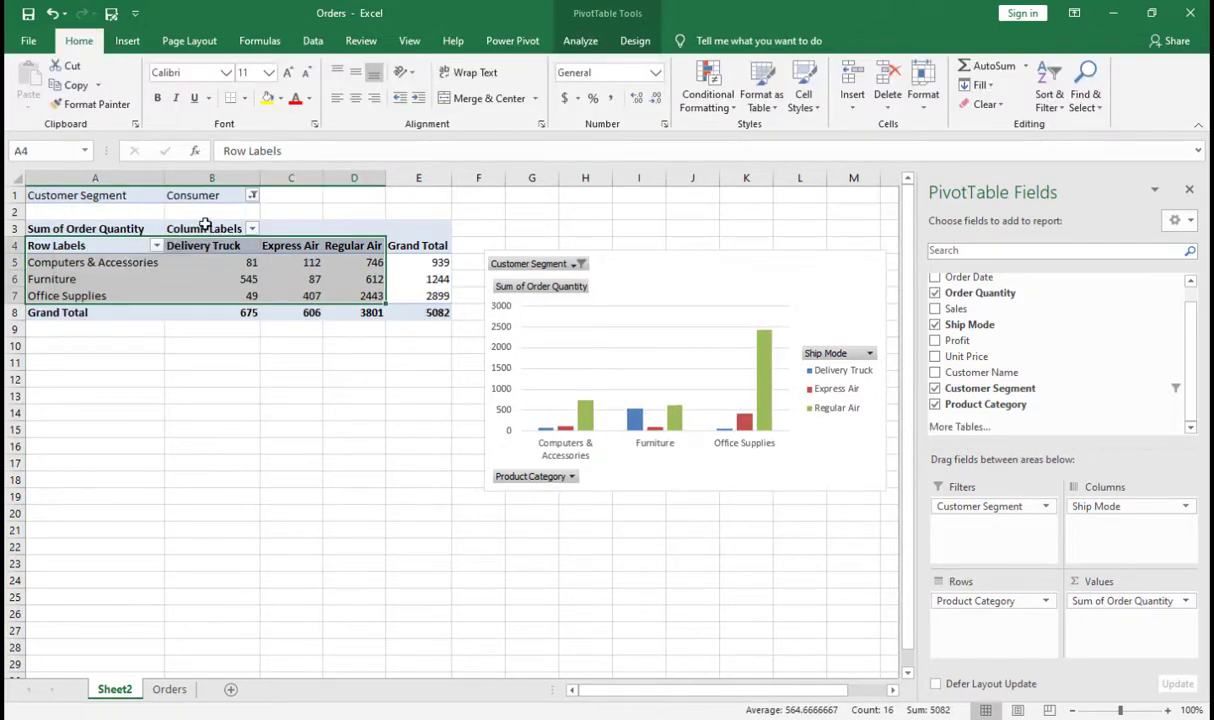
pyautogui.click(252, 197)
pyautogui.click(104, 264)
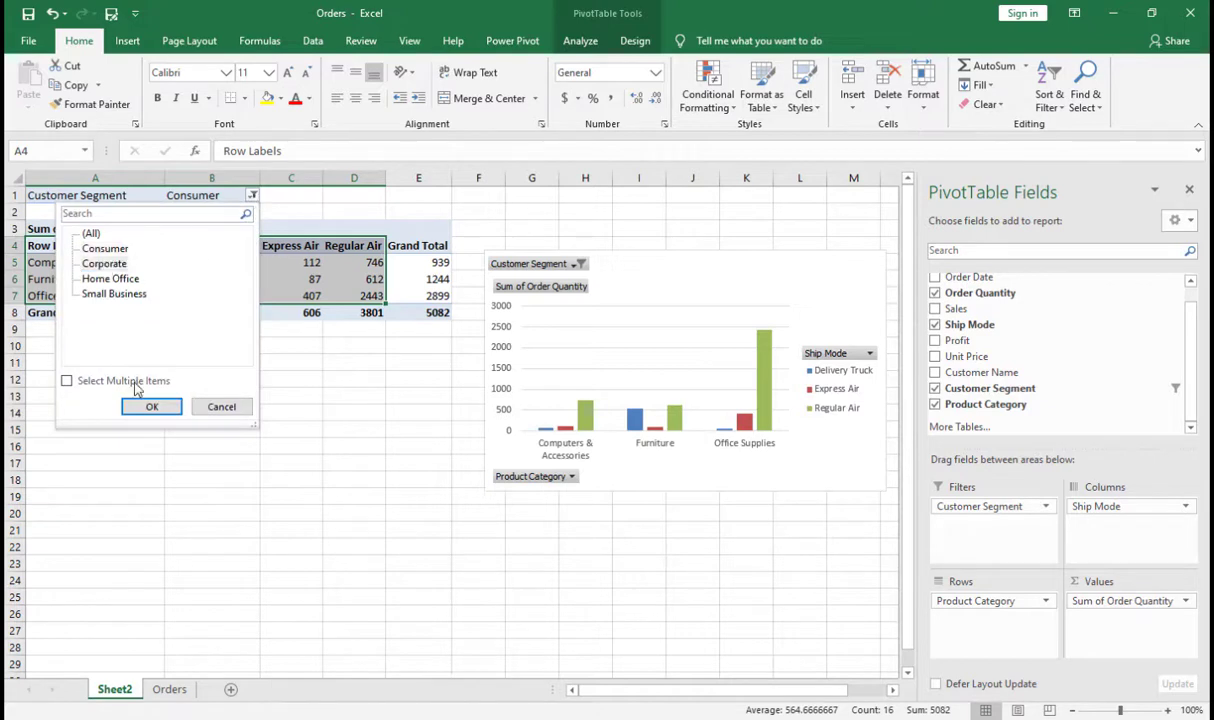
pyautogui.click(151, 406)
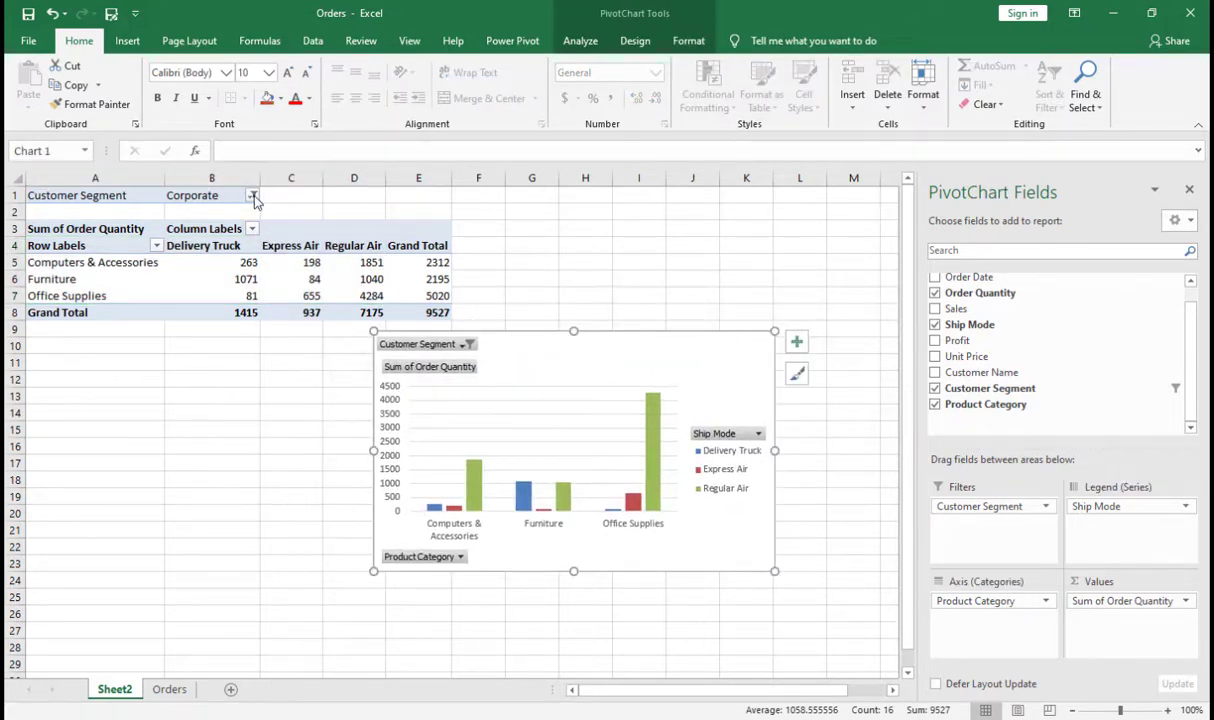
# - Close the Customer Segment filter without changing it, and reposition the PivotChart below the PivotTable around columns E to K
pyautogui.click(253, 196)
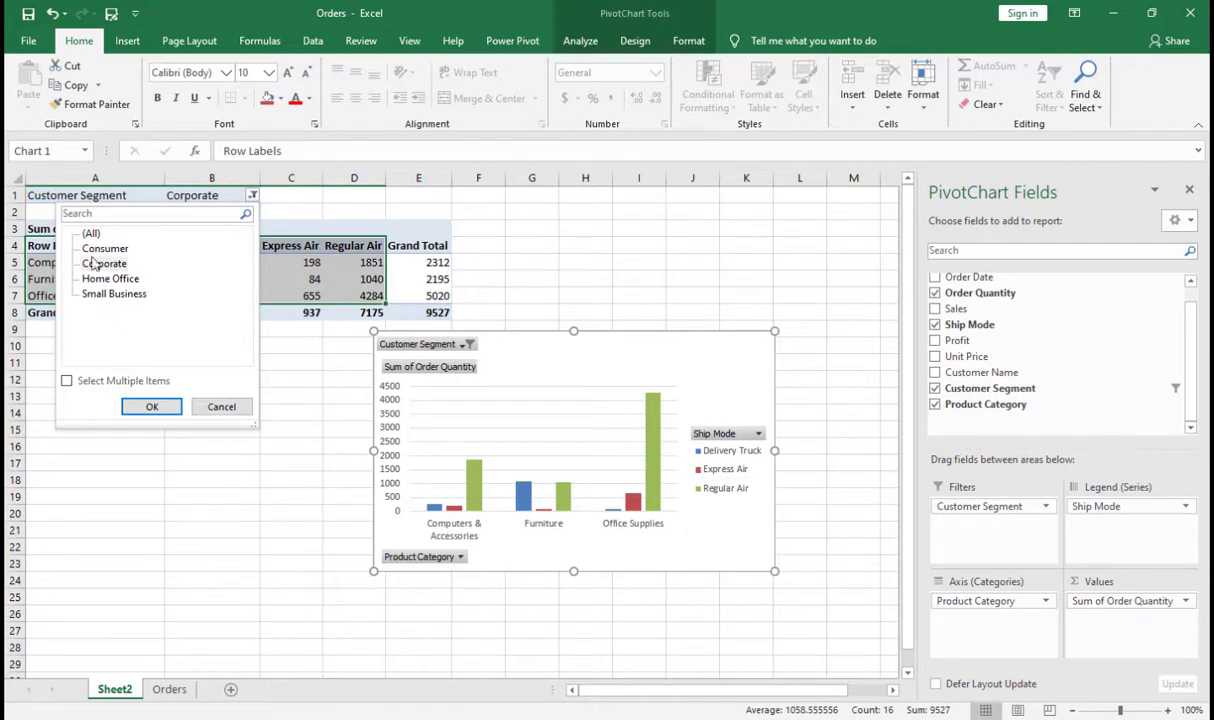
pyautogui.click(228, 407)
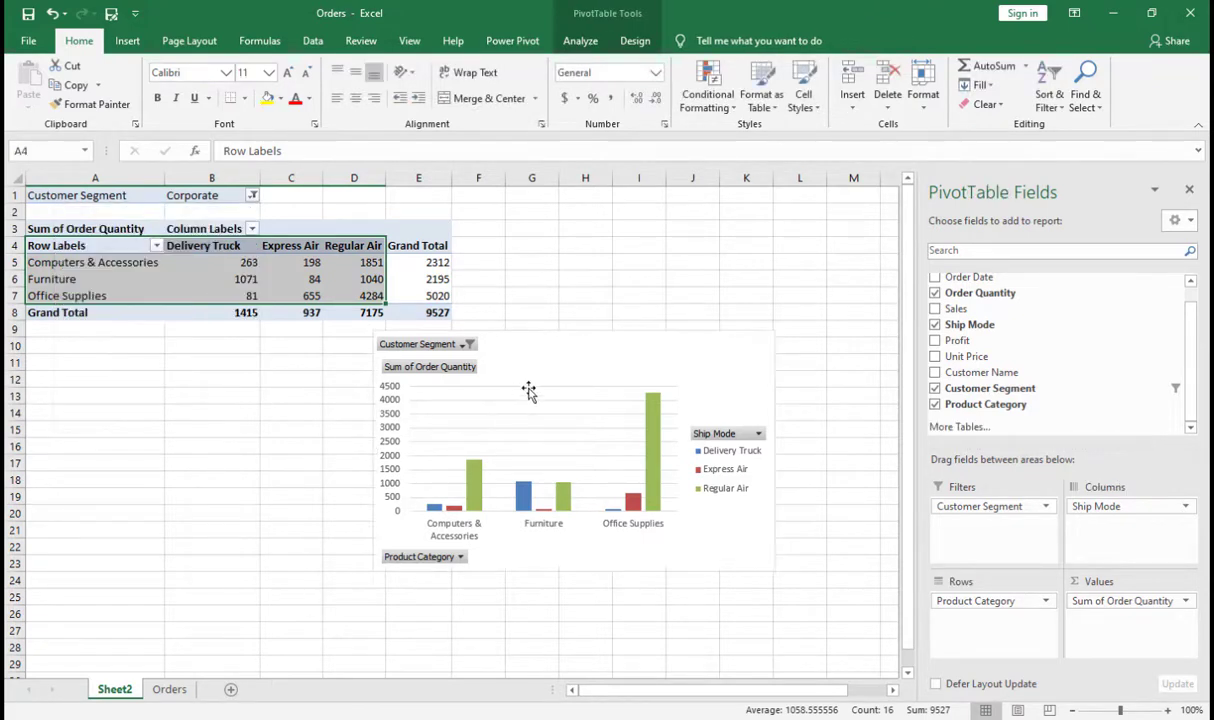
pyautogui.moveTo(583, 366)
pyautogui.mouseDown()
pyautogui.moveTo(560, 368)
pyautogui.moveTo(604, 372)
pyautogui.mouseUp()
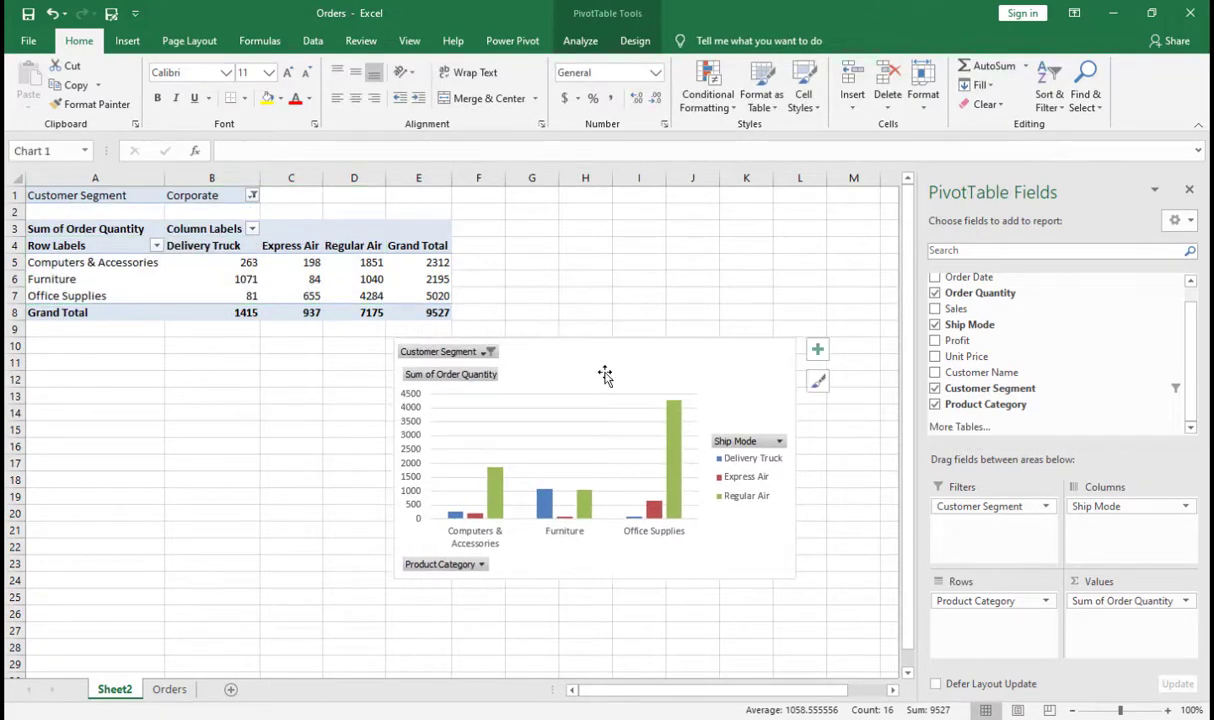
# - Set the Customer Segment filter to Small Business
pyautogui.click(253, 196)
pyautogui.click(121, 250)
pyautogui.click(116, 265)
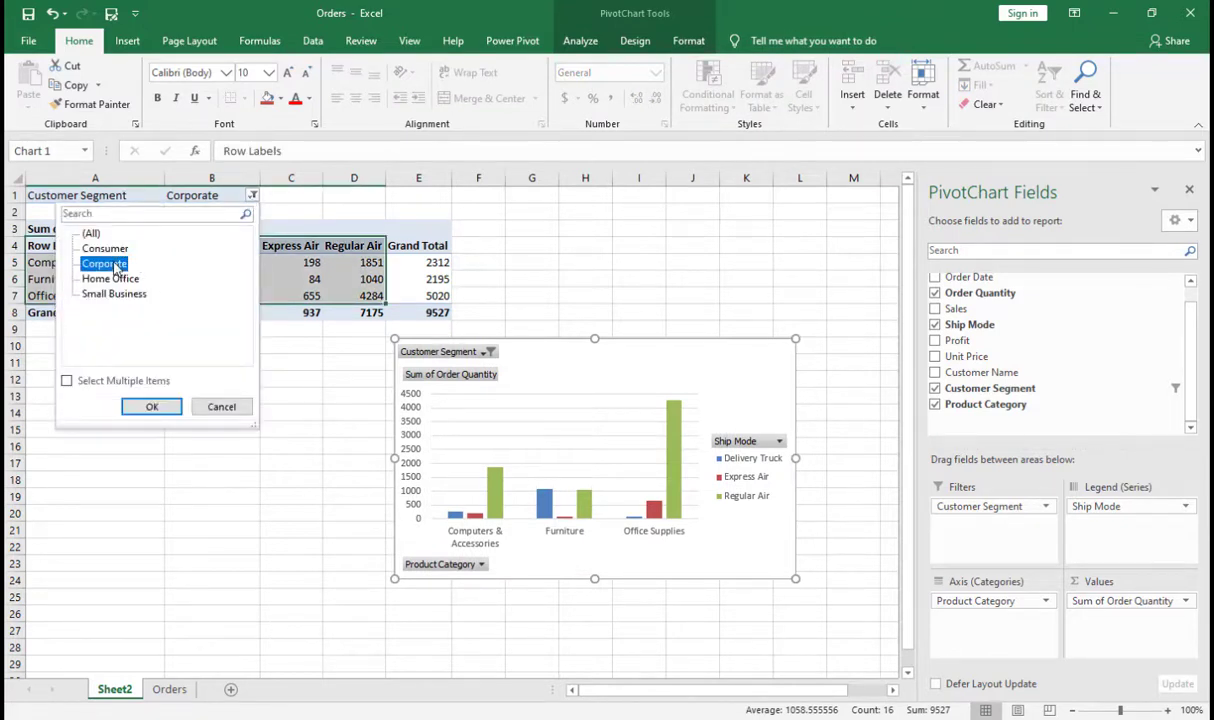
pyautogui.click(116, 295)
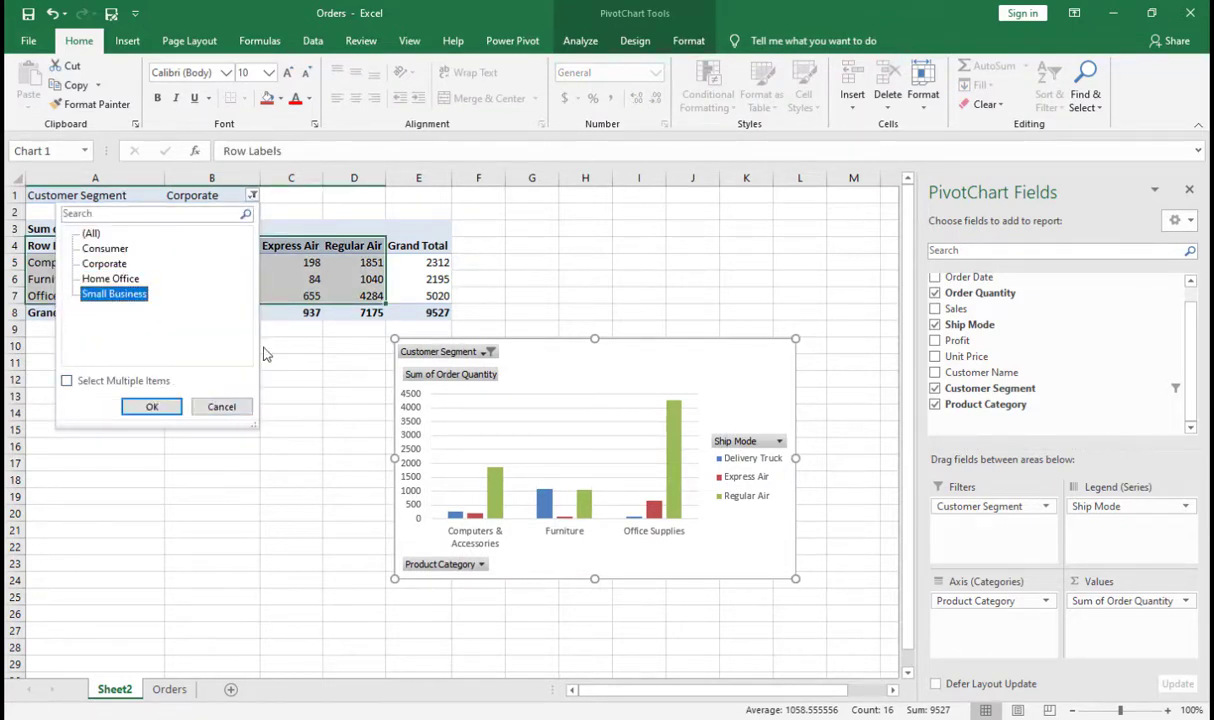
pyautogui.click(129, 297)
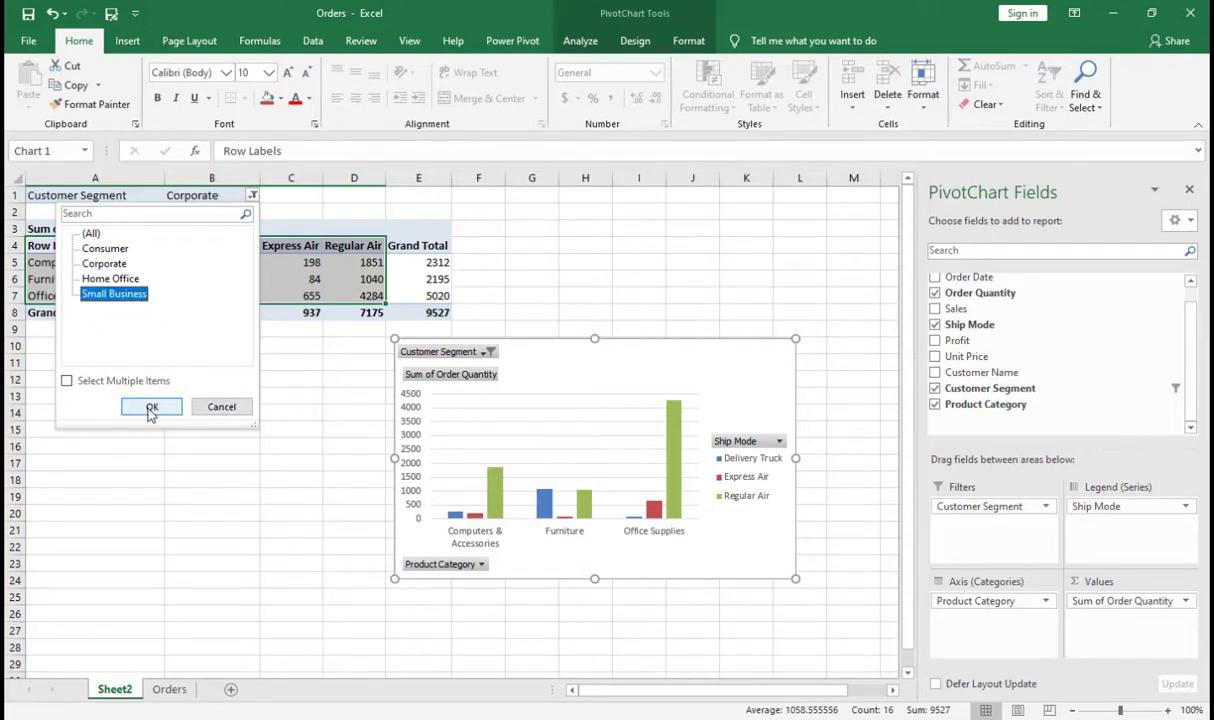
pyautogui.click(152, 407)
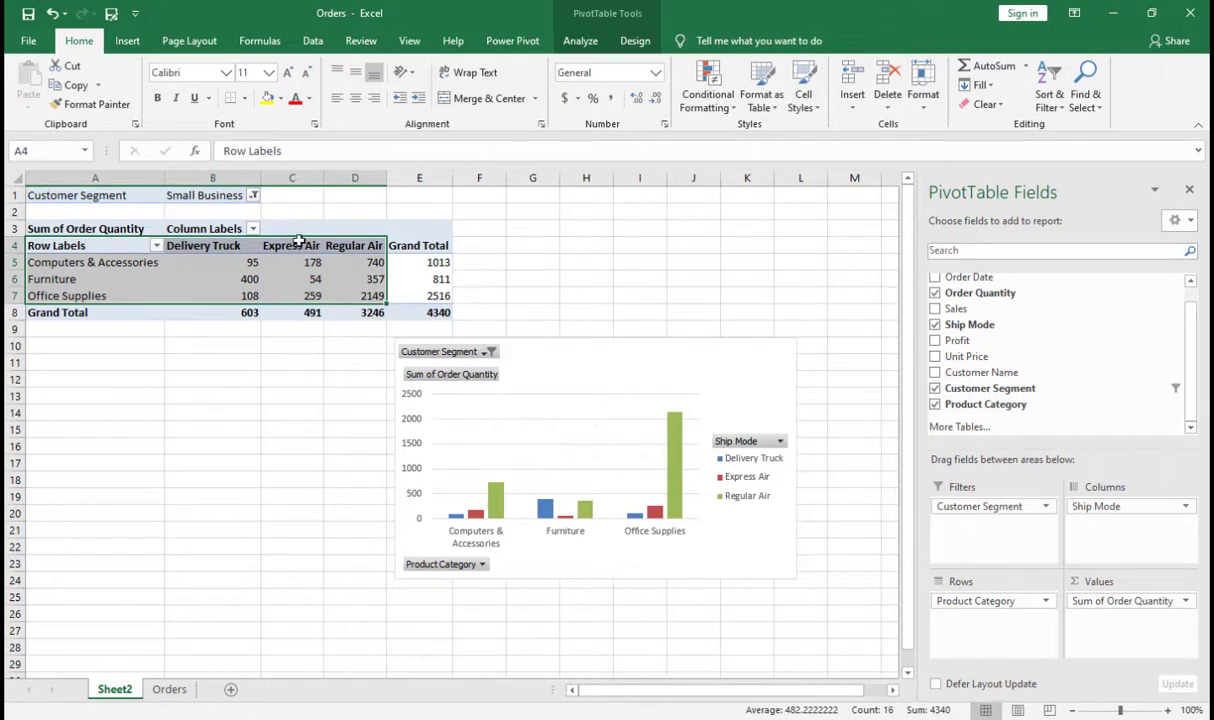
# - Examine the segment filter options and filtered quantities, and check the Customer Name filter values on the Orders sheet
pyautogui.click(254, 196)
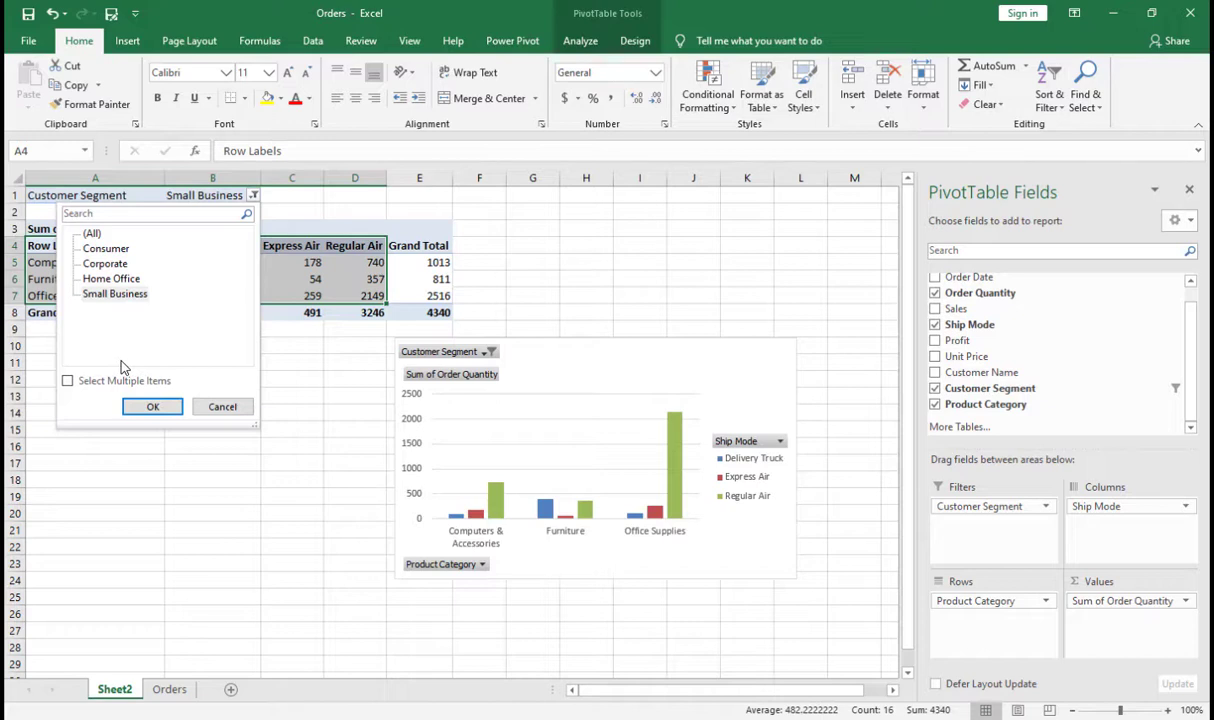
pyautogui.click(310, 270)
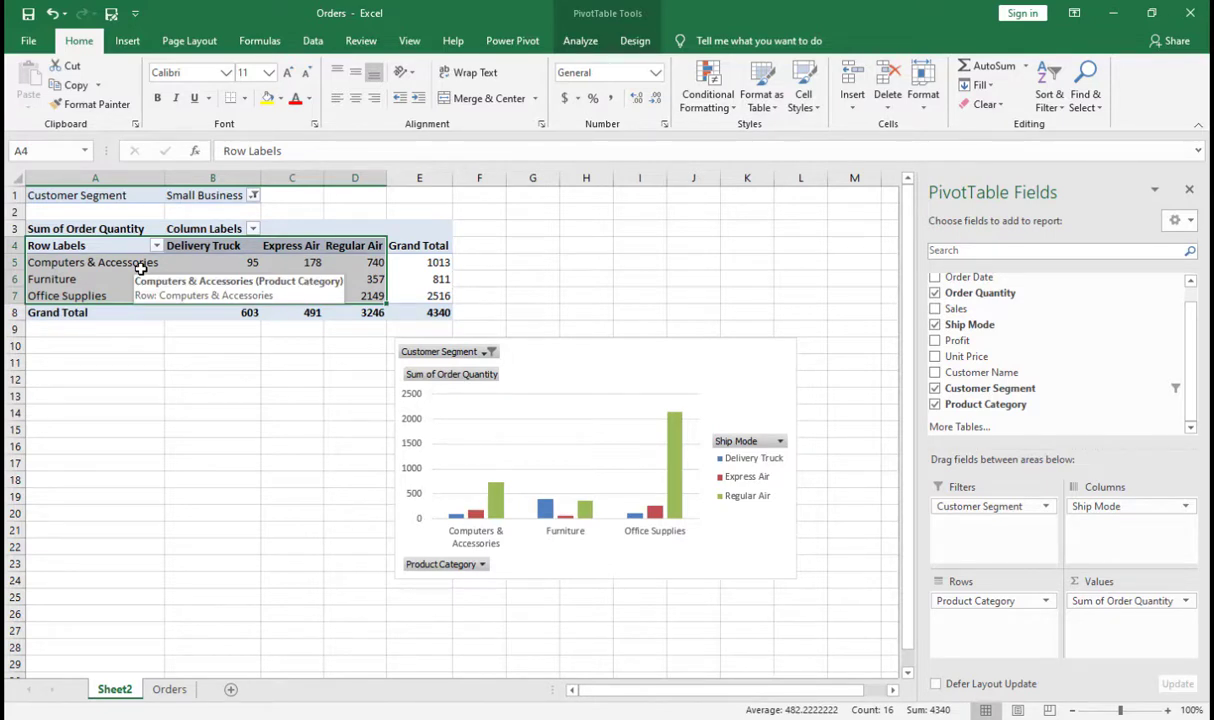
pyautogui.click(533, 262)
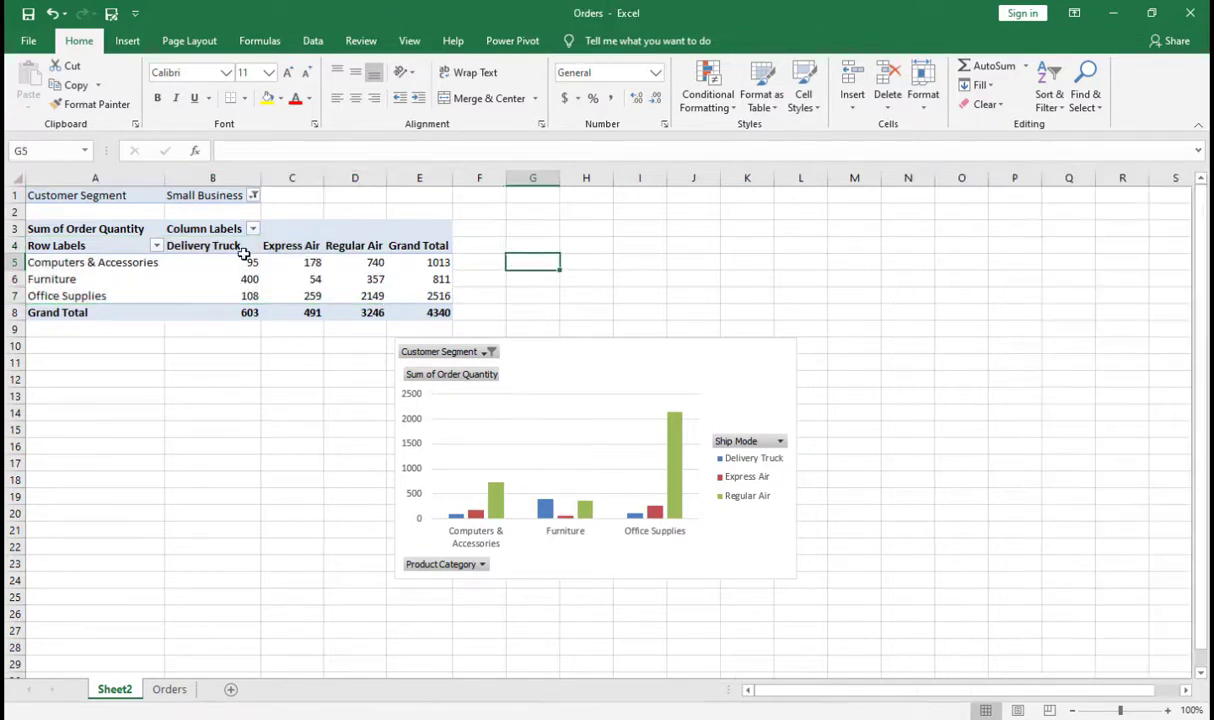
pyautogui.click(225, 279)
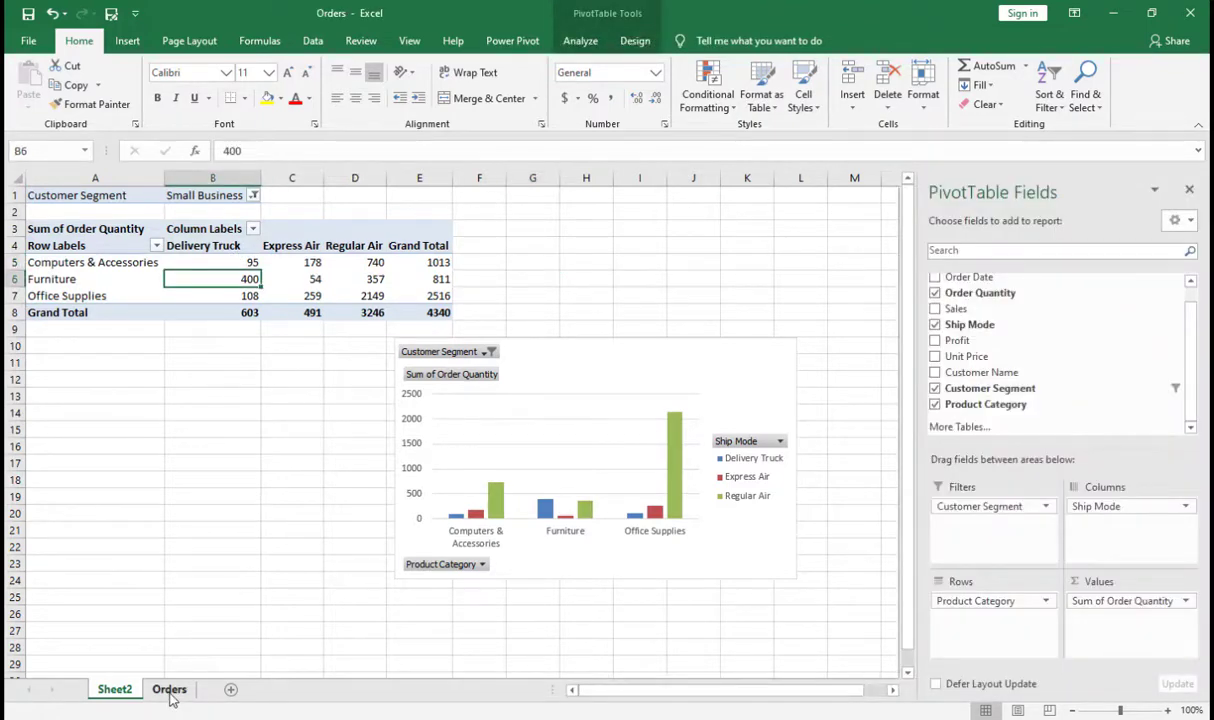
pyautogui.click(170, 690)
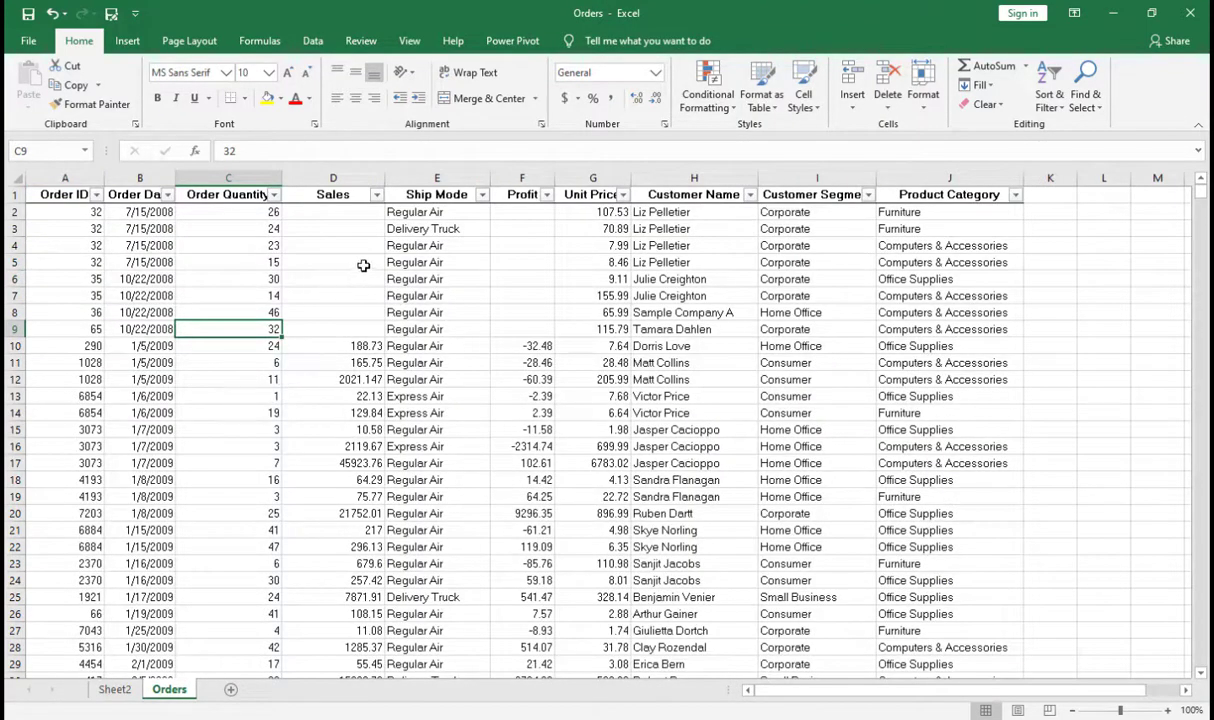
pyautogui.click(751, 196)
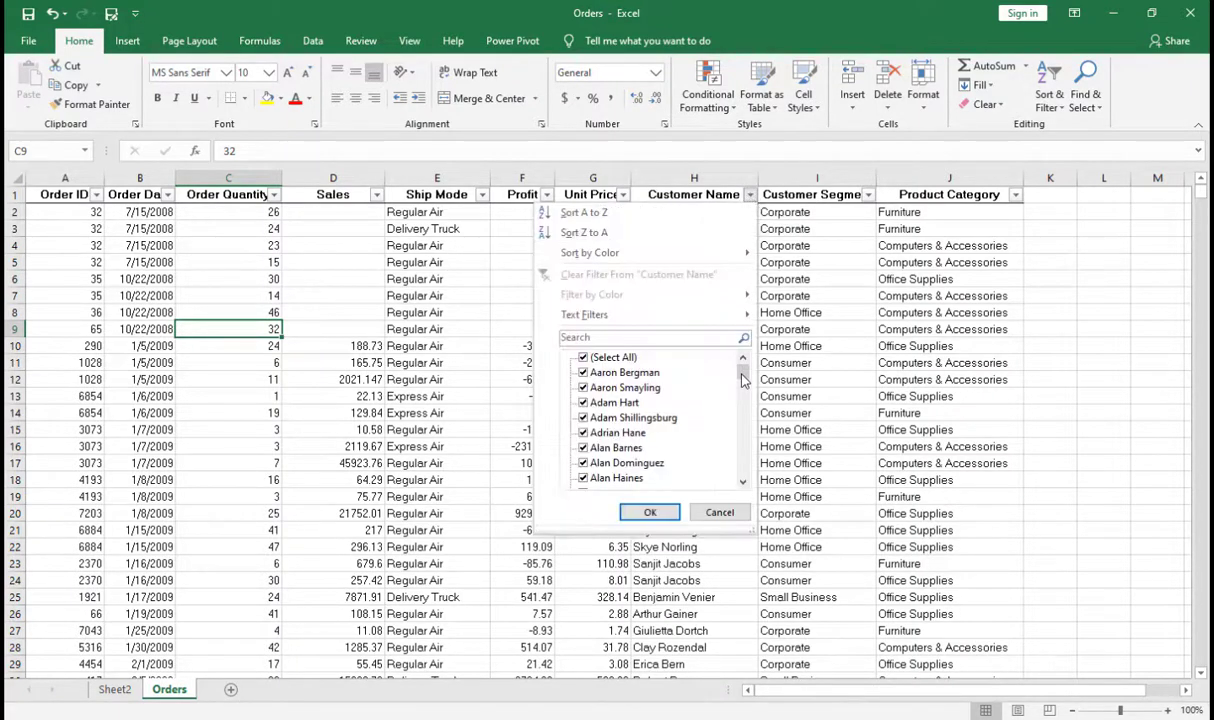
pyautogui.moveTo(743, 365)
pyautogui.mouseDown()
pyautogui.moveTo(744, 497)
pyautogui.moveTo(743, 365)
pyautogui.mouseUp()
pyautogui.click(810, 314)
pyautogui.click(116, 690)
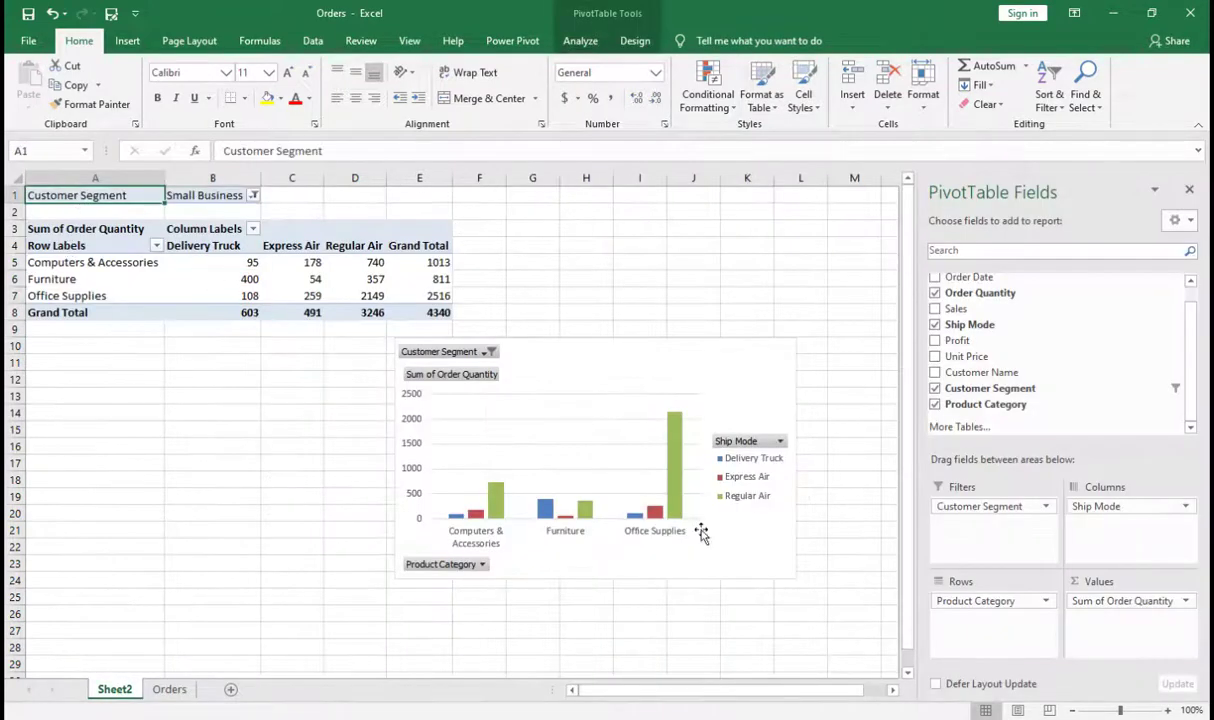
# - Replace Customer Segment with Customer Name in the report filter, and filter the PivotTable and chart by the first listed customer
pyautogui.moveTo(967, 506)
pyautogui.mouseDown()
pyautogui.moveTo(1030, 450)
pyautogui.moveTo(1076, 371)
pyautogui.moveTo(1060, 378)
pyautogui.moveTo(990, 525)
pyautogui.moveTo(957, 529)
pyautogui.mouseUp()
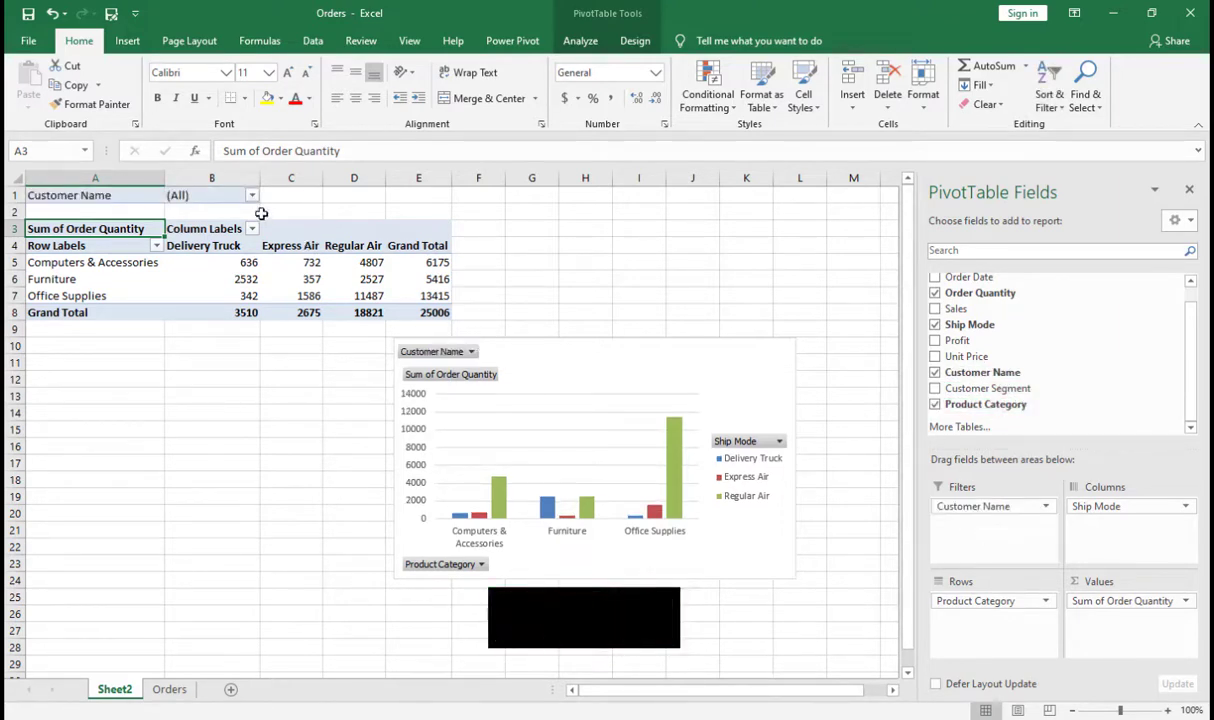
pyautogui.click(252, 196)
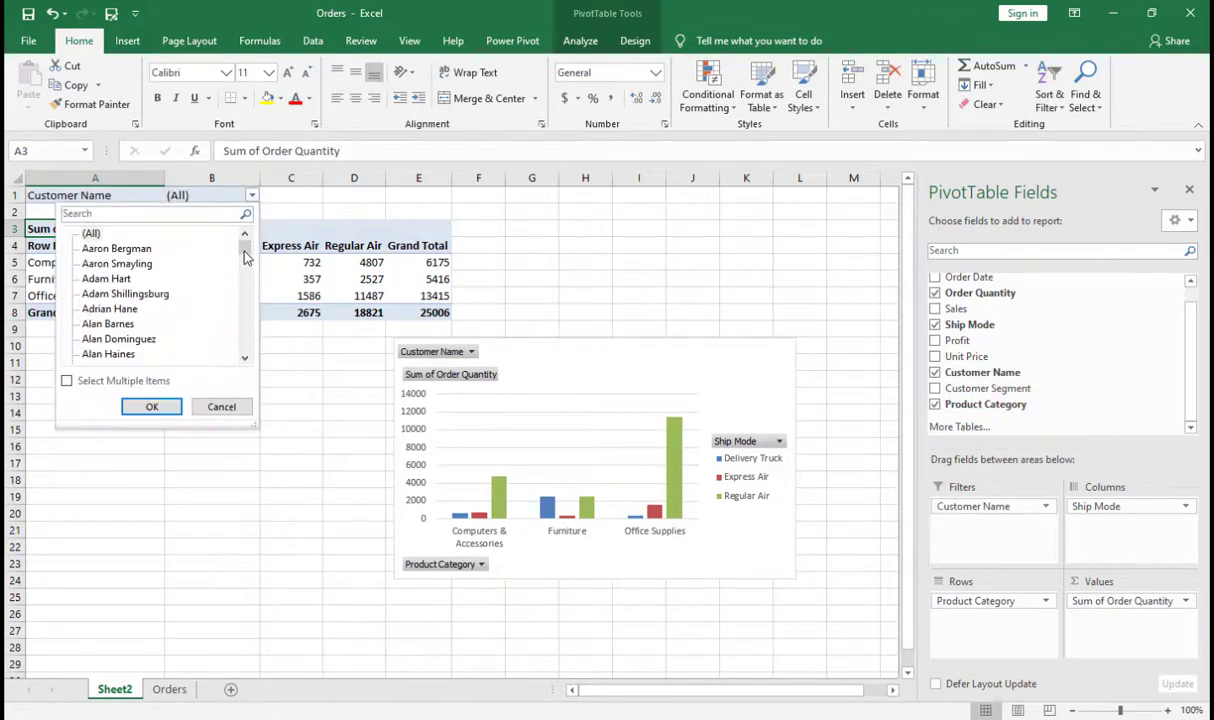
pyautogui.moveTo(246, 257)
pyautogui.mouseDown()
pyautogui.moveTo(246, 362)
pyautogui.moveTo(245, 232)
pyautogui.mouseUp()
pyautogui.click(131, 250)
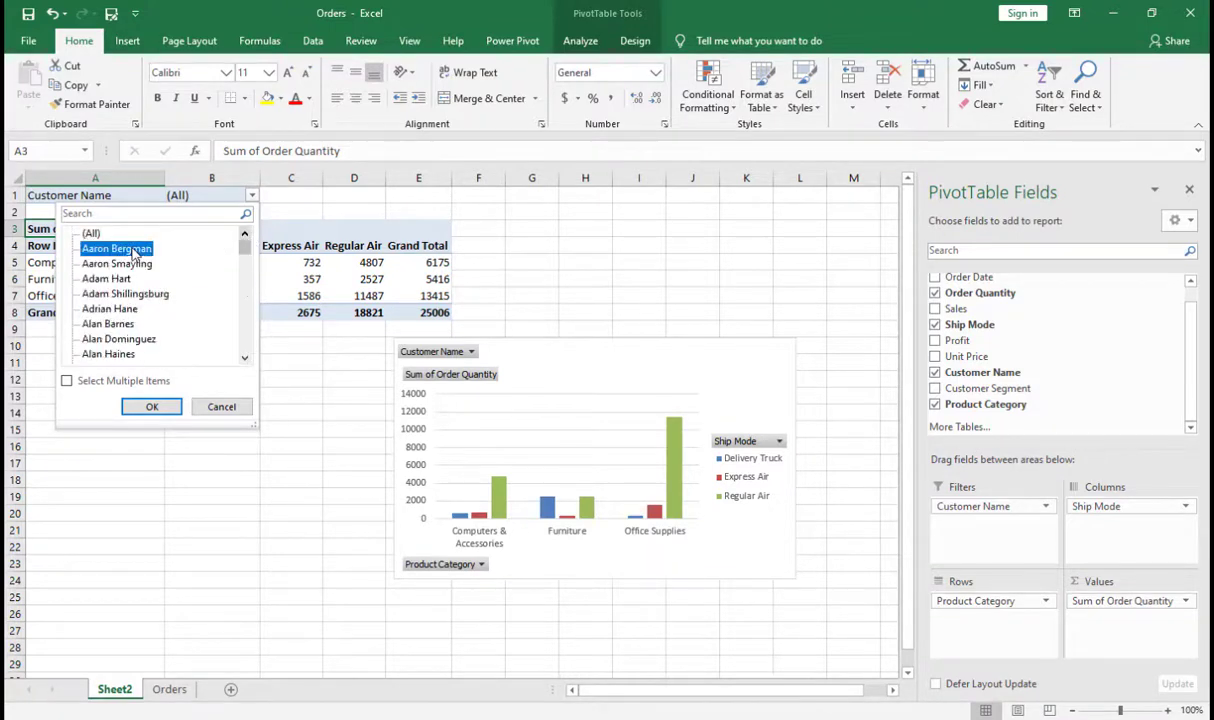
pyautogui.click(152, 404)
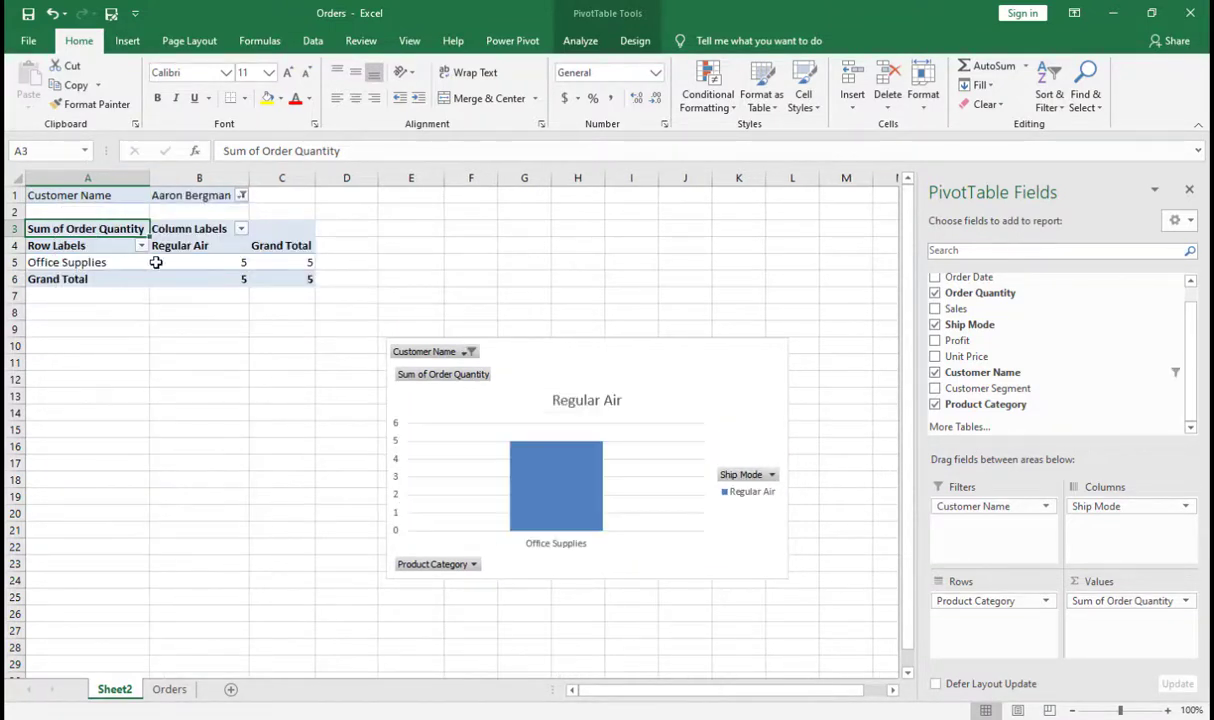
pyautogui.moveTo(202, 262); pyautogui.dragTo(255, 262)
pyautogui.click(515, 473)
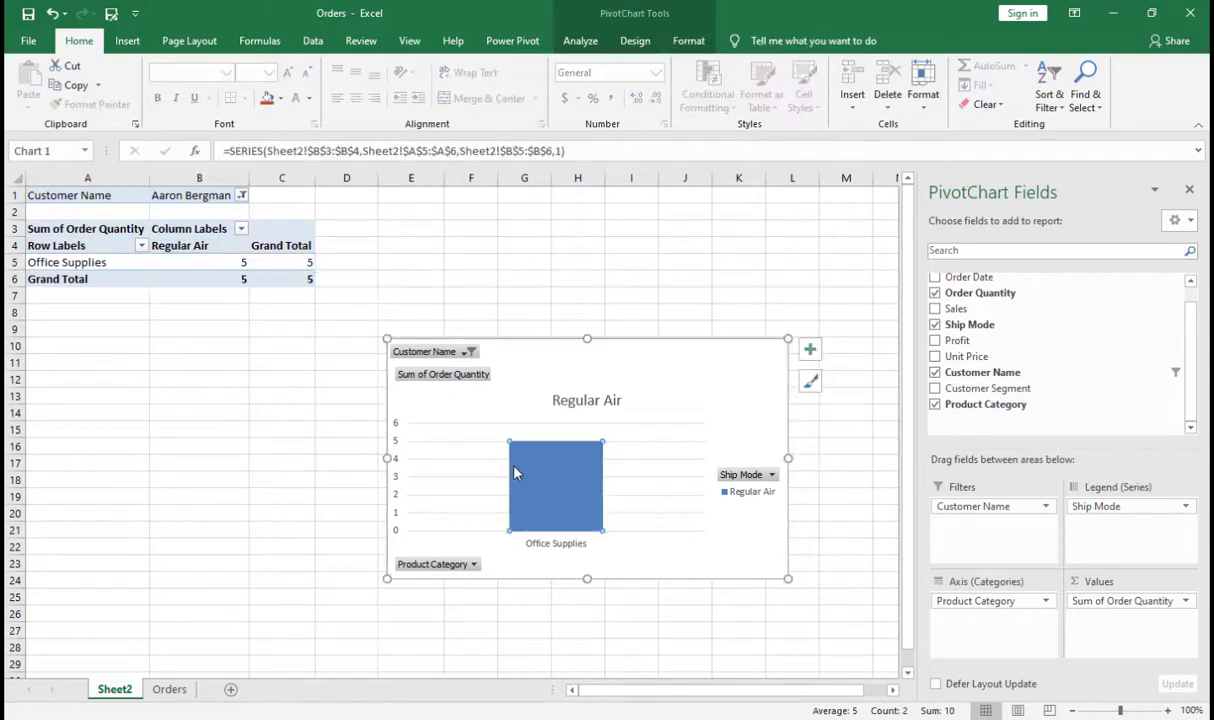
# - Switch the Customer Name filter to the second, fourth and seventh listed customers in turn
pyautogui.click(240, 195)
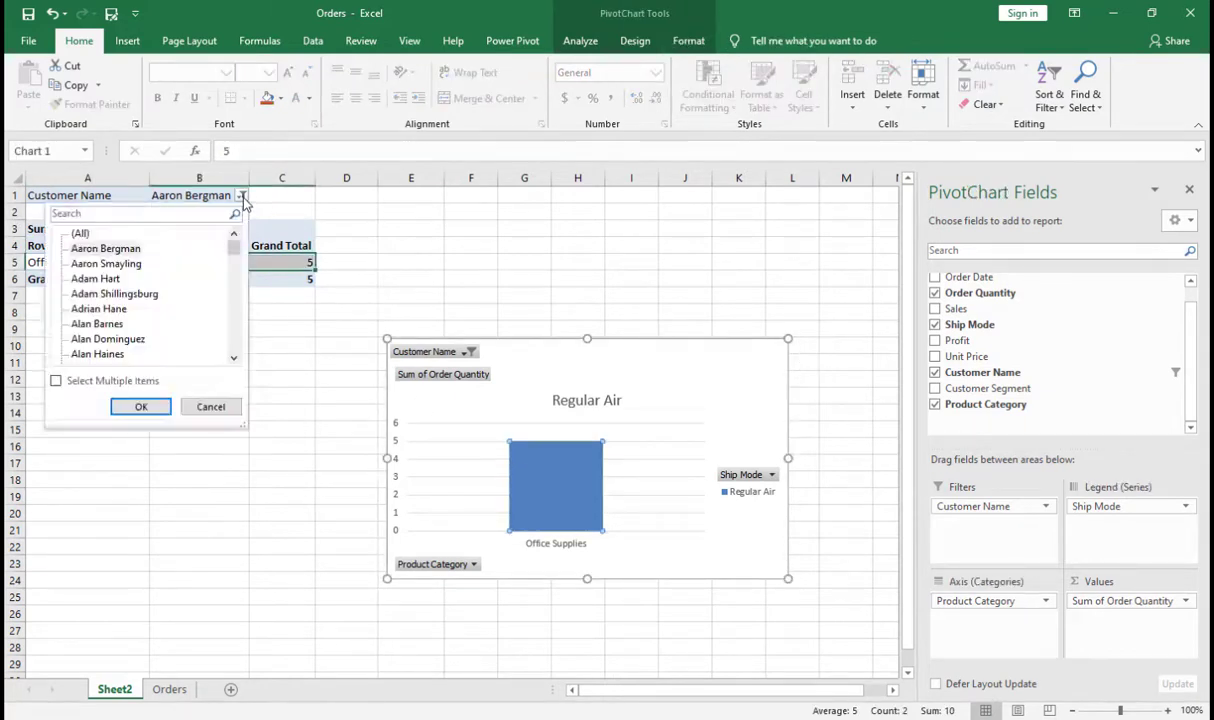
pyautogui.click(132, 262)
pyautogui.click(130, 405)
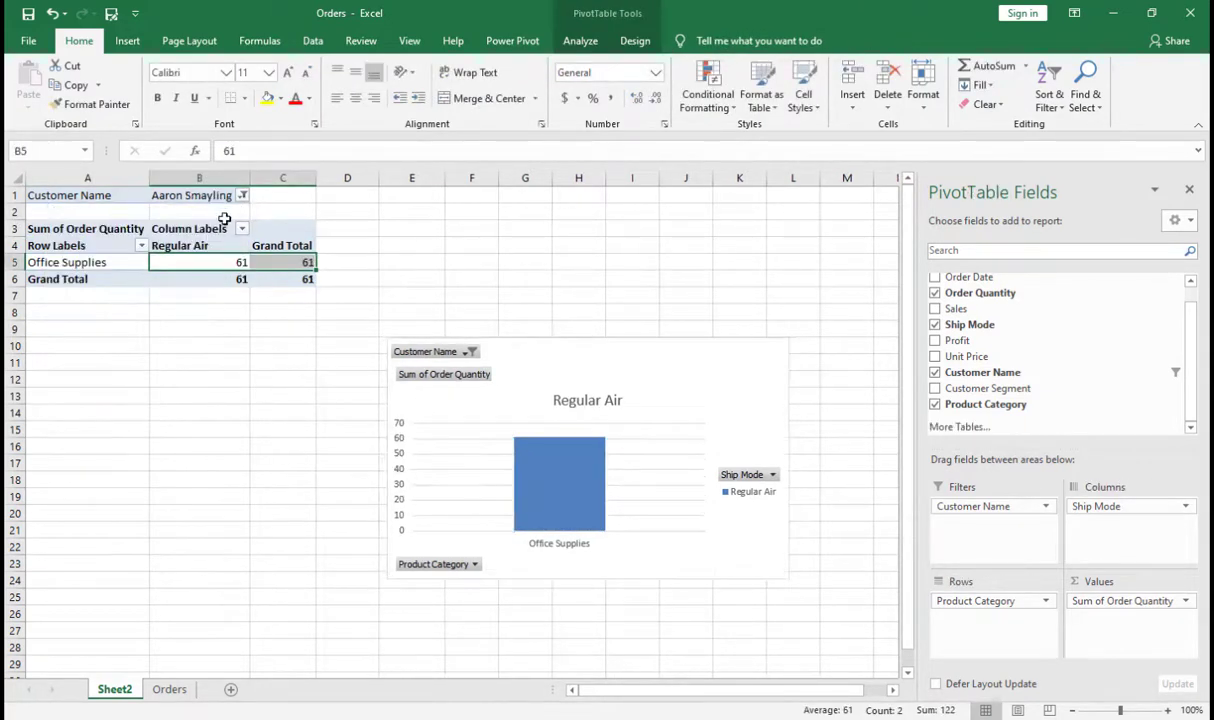
pyautogui.click(242, 197)
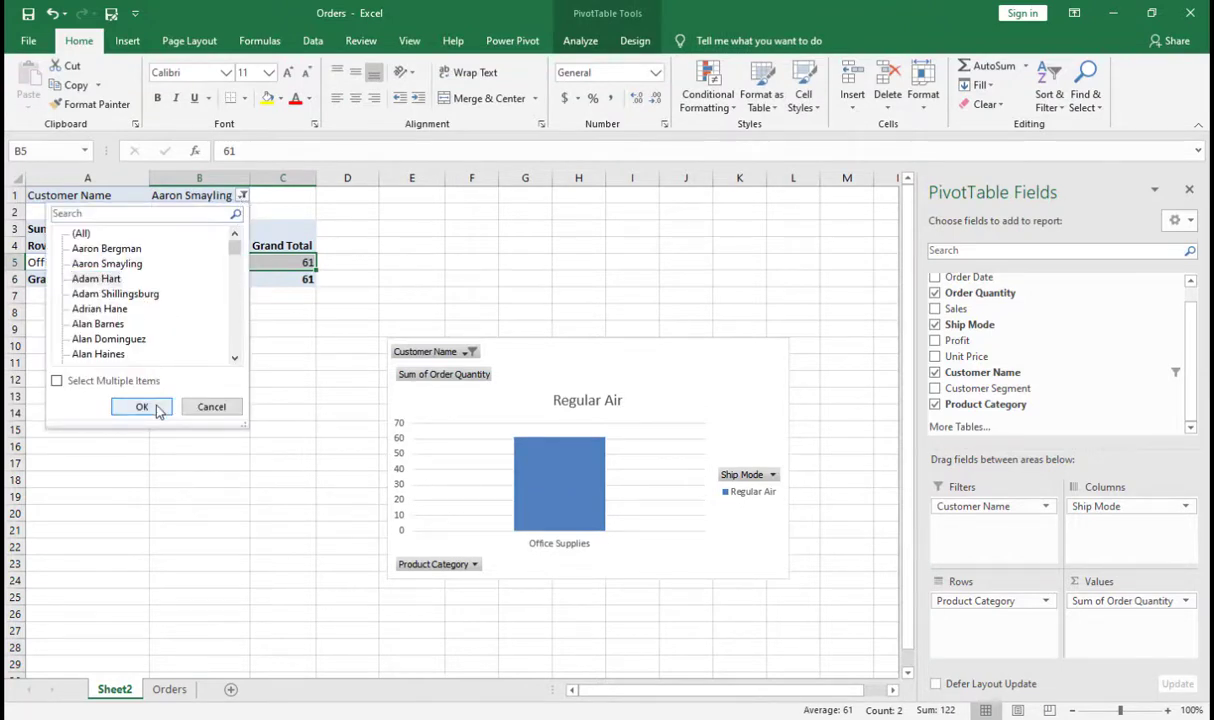
pyautogui.click(112, 293)
pyautogui.click(143, 406)
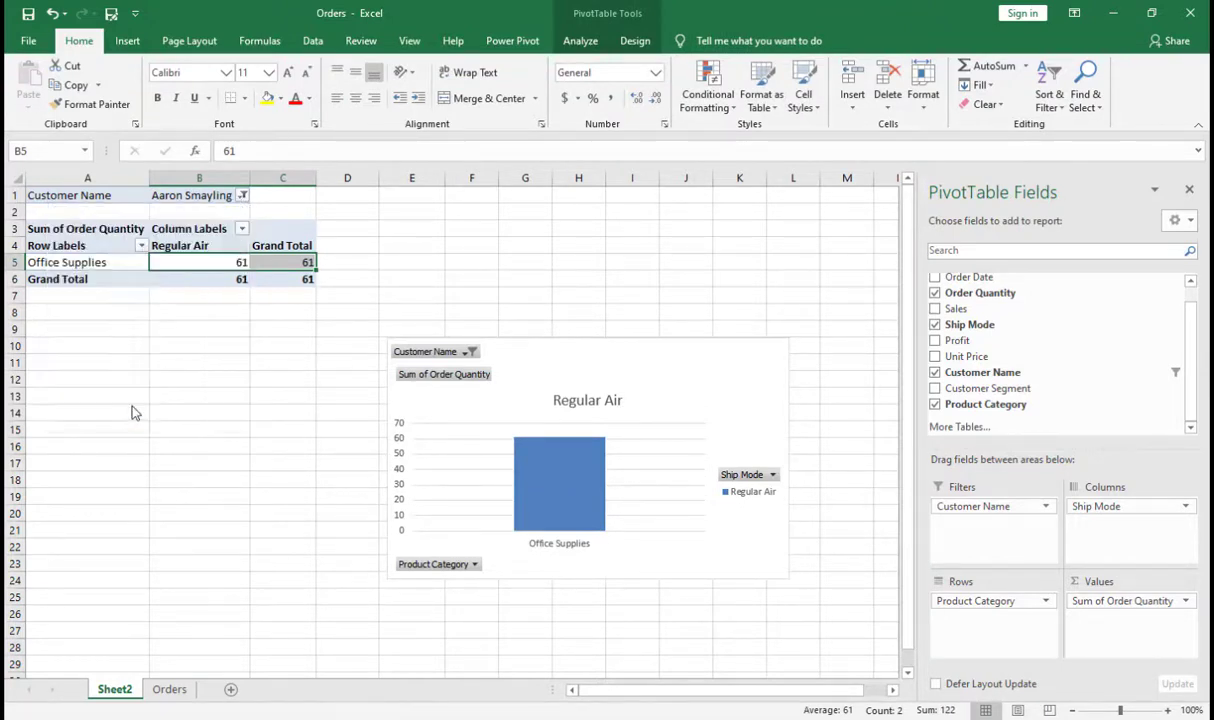
pyautogui.click(261, 195)
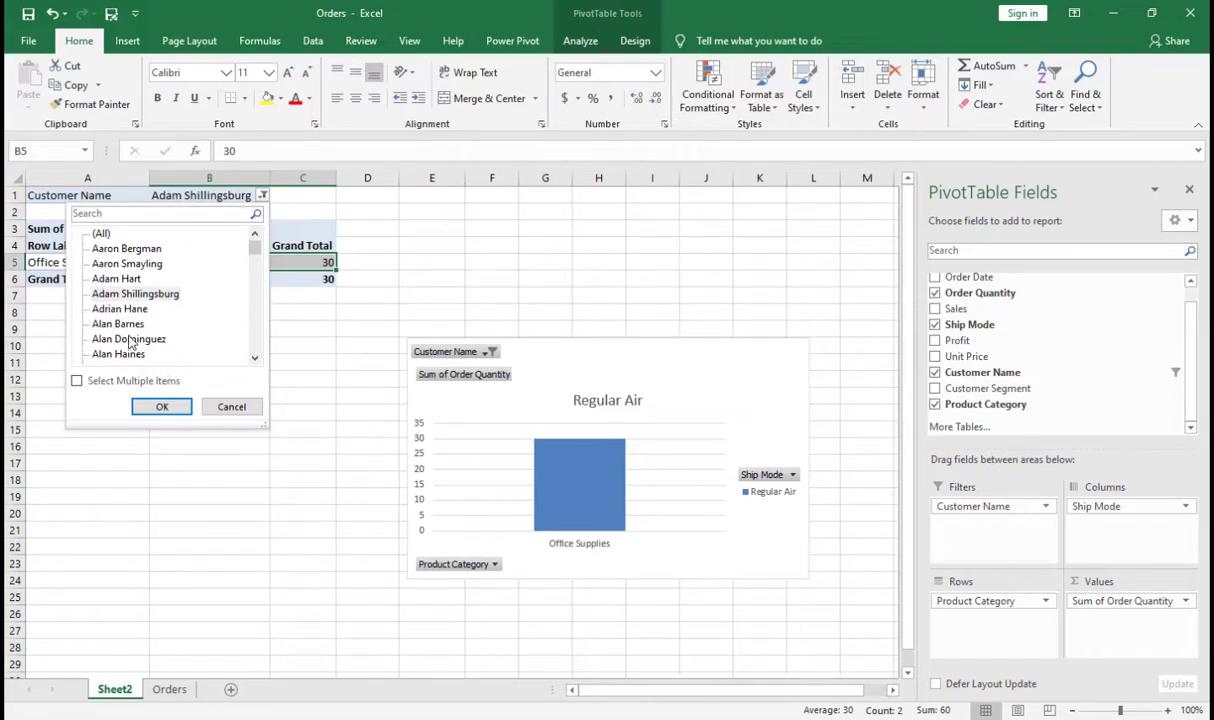
pyautogui.click(160, 406)
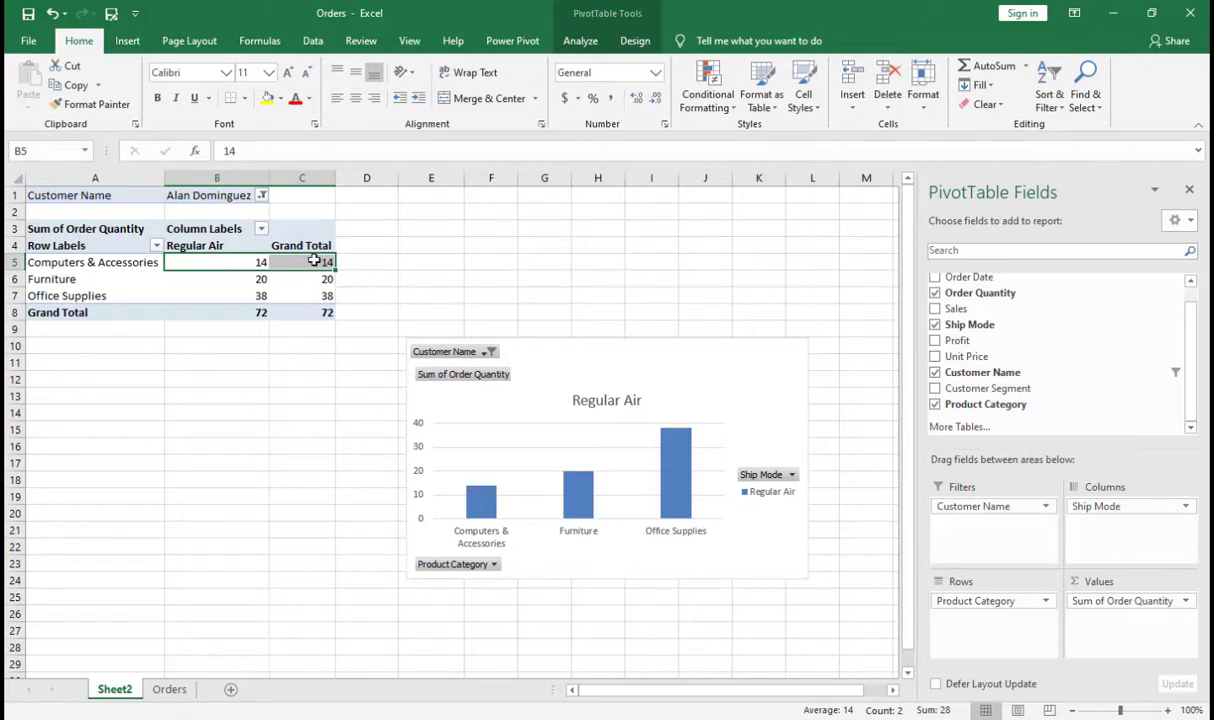
# - Reset the Customer Name filter to (All), and move the PivotChart sideways to around columns F to M
pyautogui.click(262, 197)
pyautogui.click(128, 231)
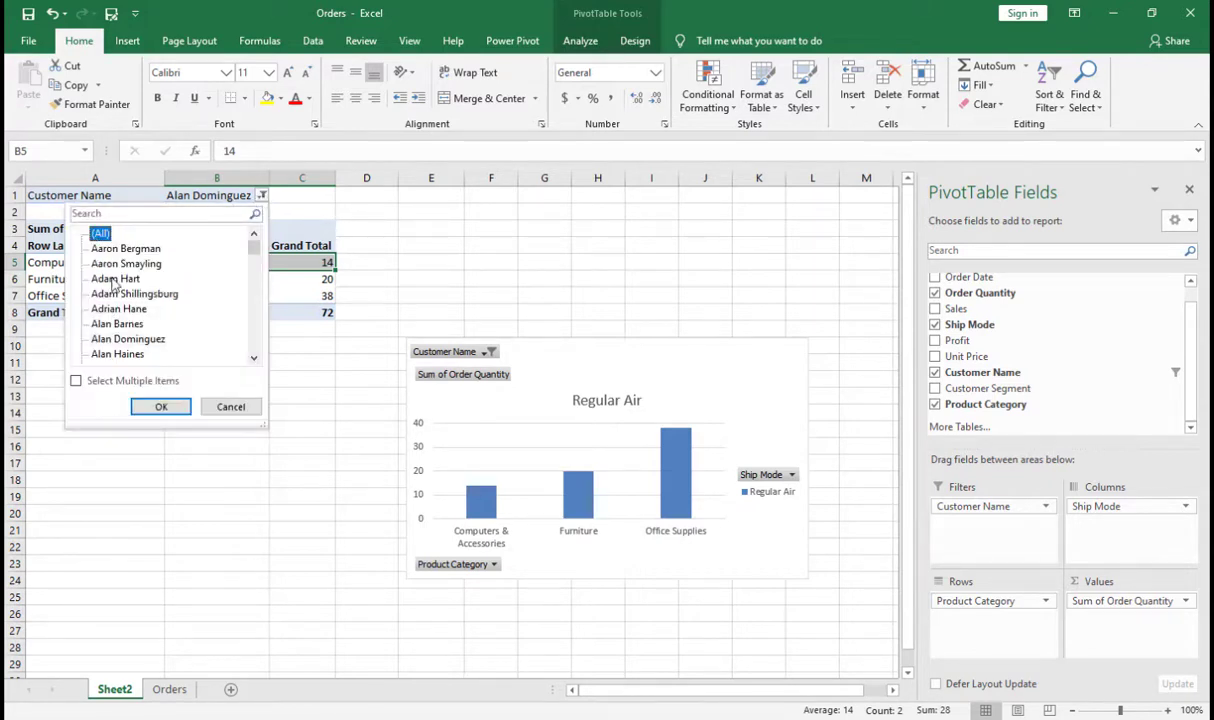
pyautogui.click(156, 406)
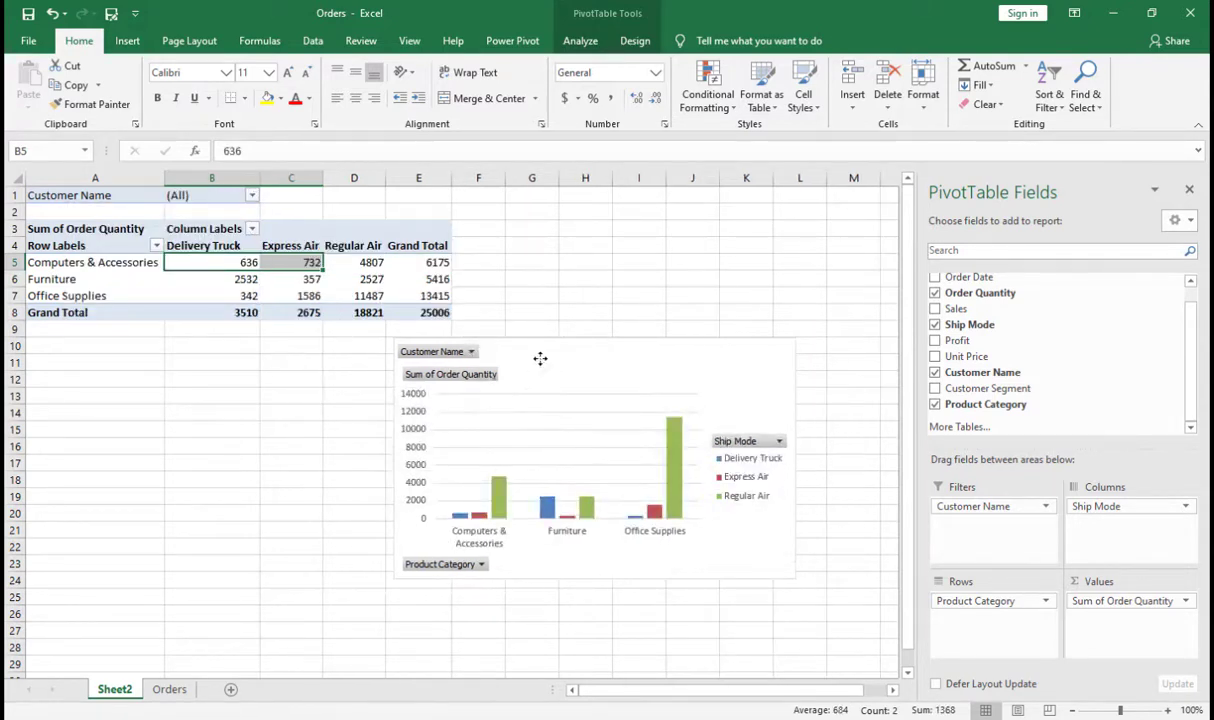
pyautogui.moveTo(539, 357); pyautogui.dragTo(601, 357)
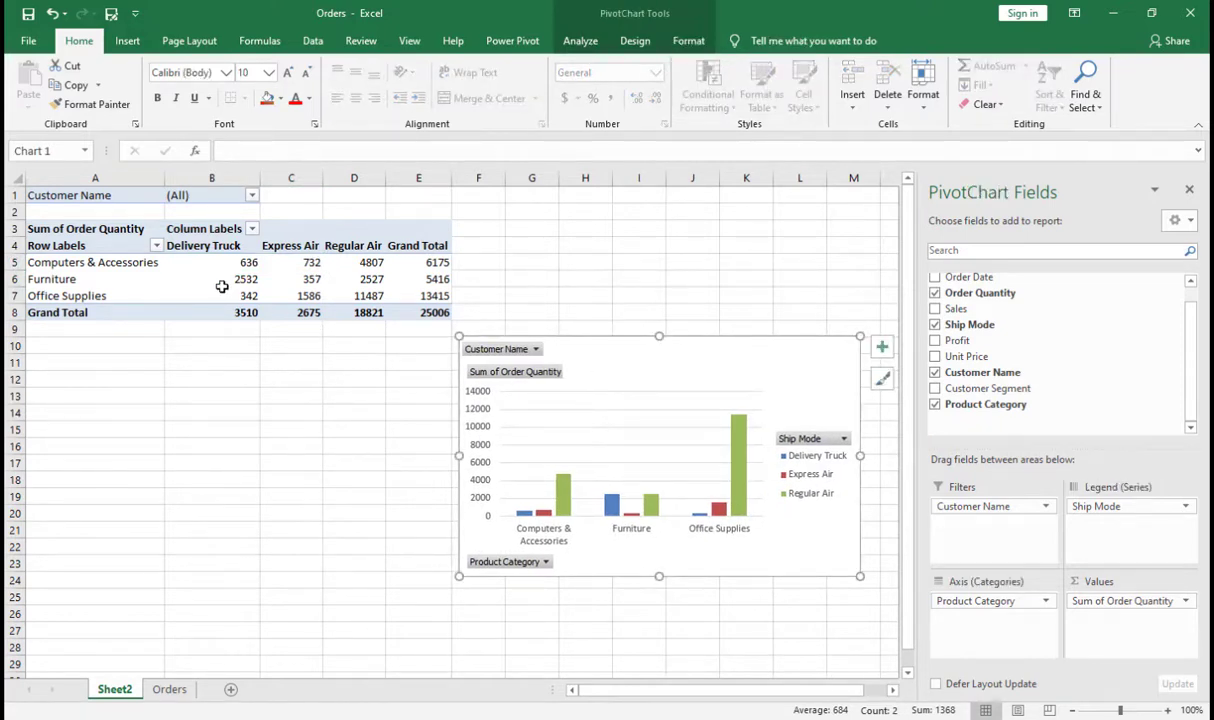
# - Replace Product Category with Order Date as the PivotTable's row field
pyautogui.moveTo(222, 287)
pyautogui.click(72, 260)
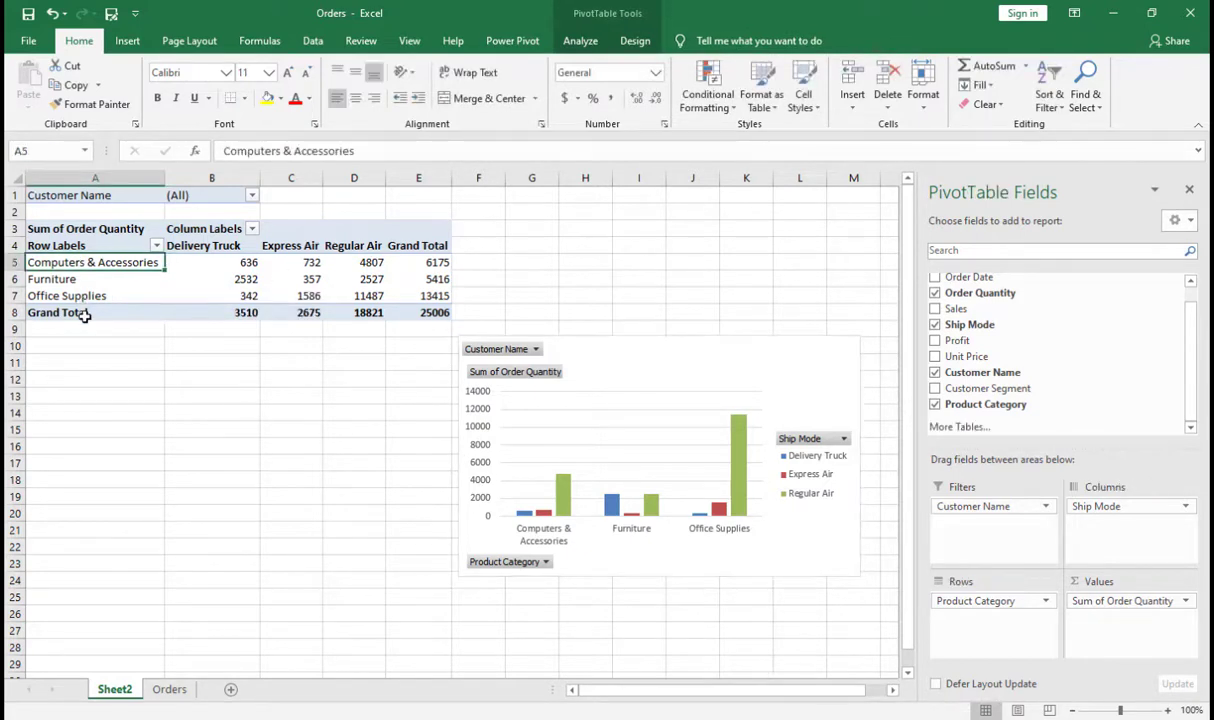
pyautogui.click(66, 295)
pyautogui.moveTo(62, 262); pyautogui.dragTo(62, 296)
pyautogui.moveTo(989, 603); pyautogui.dragTo(995, 403)
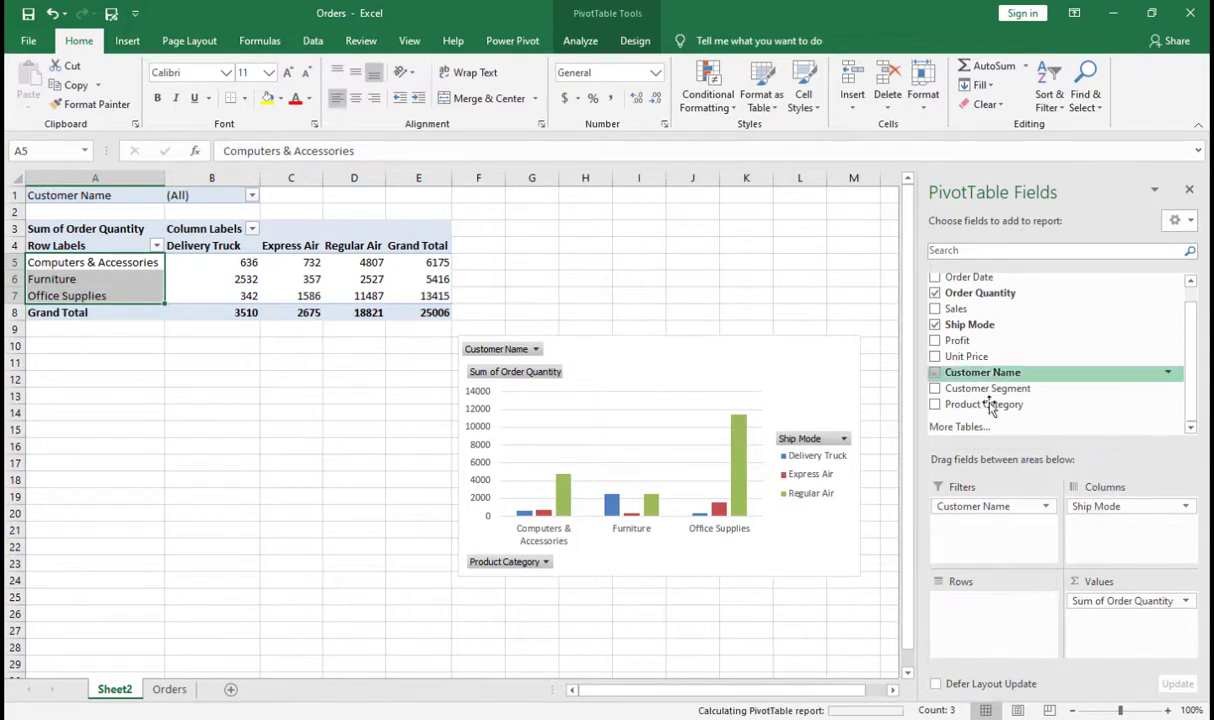
pyautogui.moveTo(960, 277); pyautogui.dragTo(978, 622)
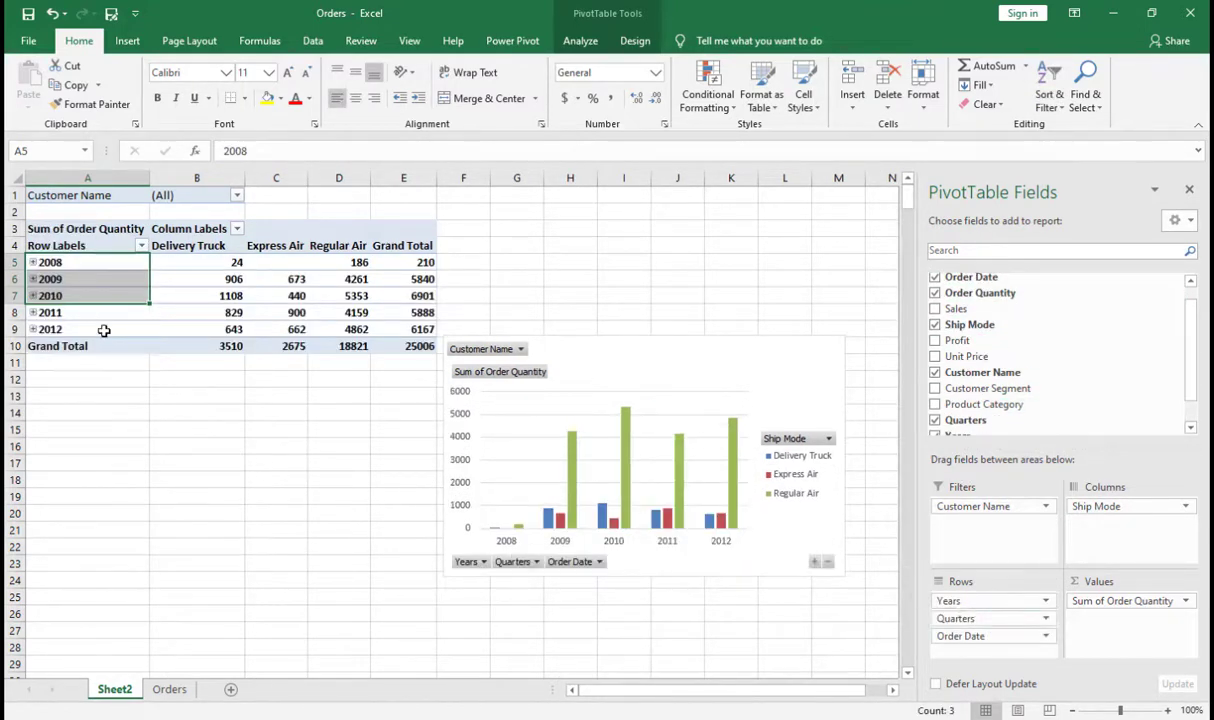
# - Expand 2008 and its Qtr3 and Qtr4 groups to view the monthly quantities, and collapse them again
pyautogui.click(32, 262)
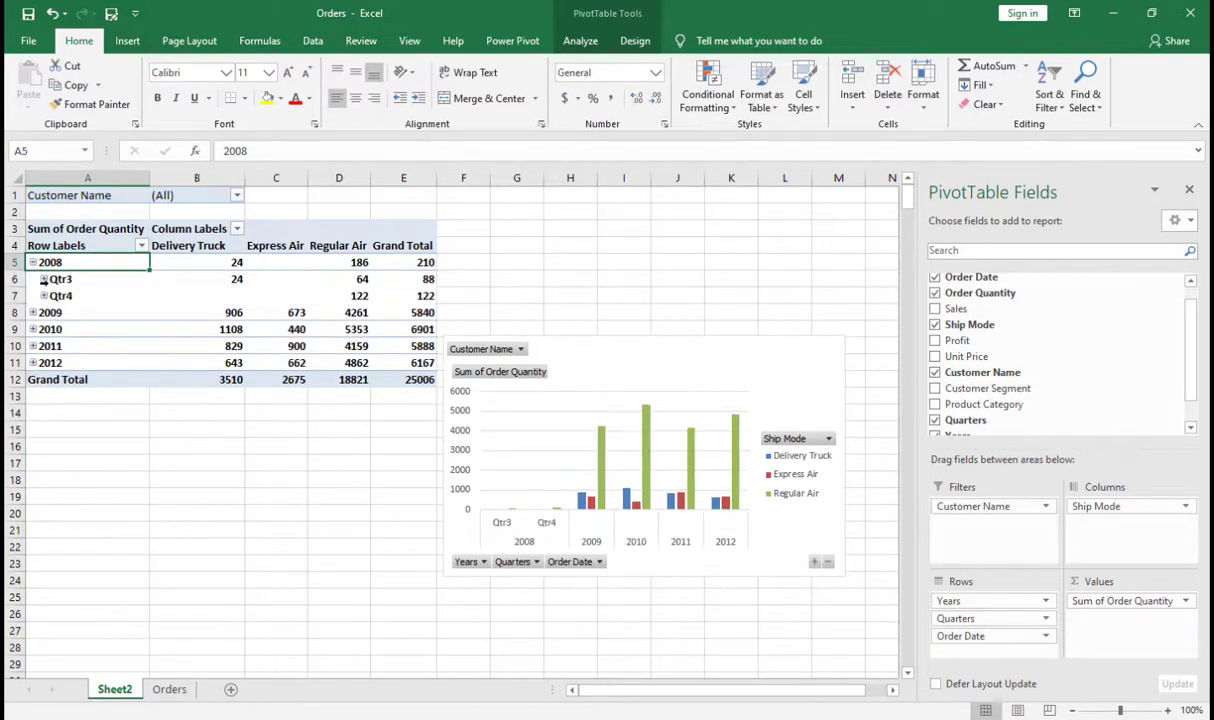
pyautogui.click(44, 279)
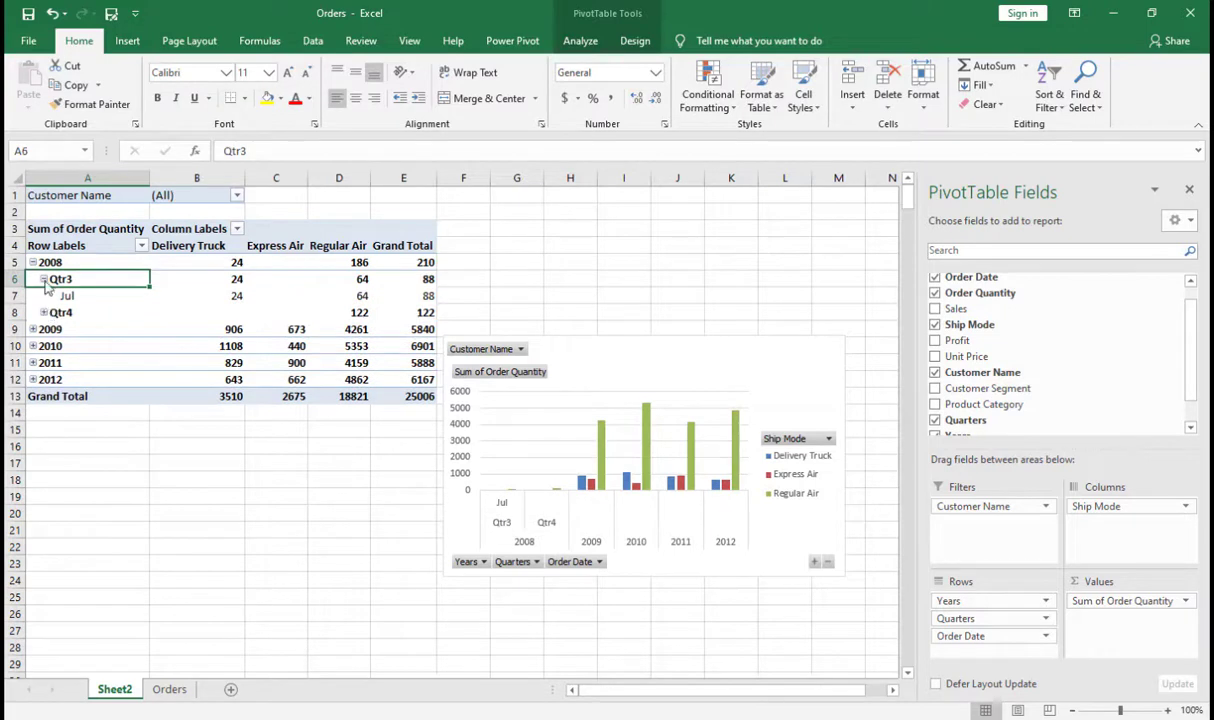
pyautogui.click(44, 313)
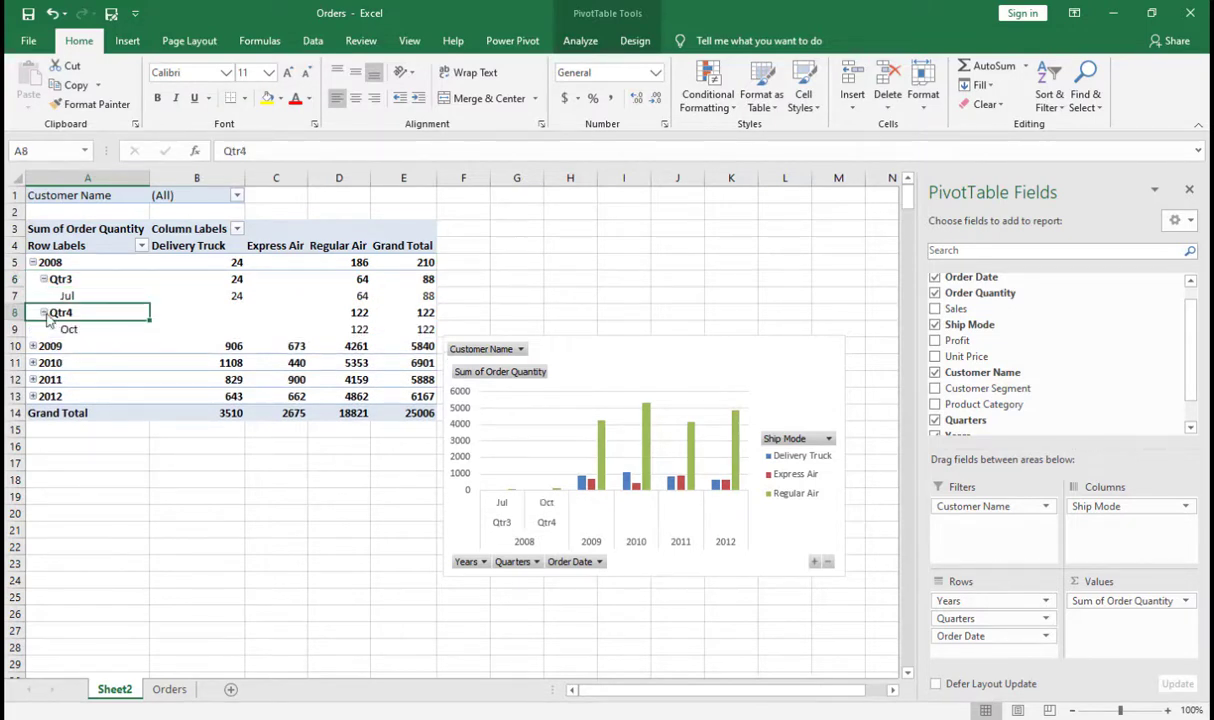
pyautogui.click(44, 313)
pyautogui.click(44, 279)
pyautogui.click(32, 262)
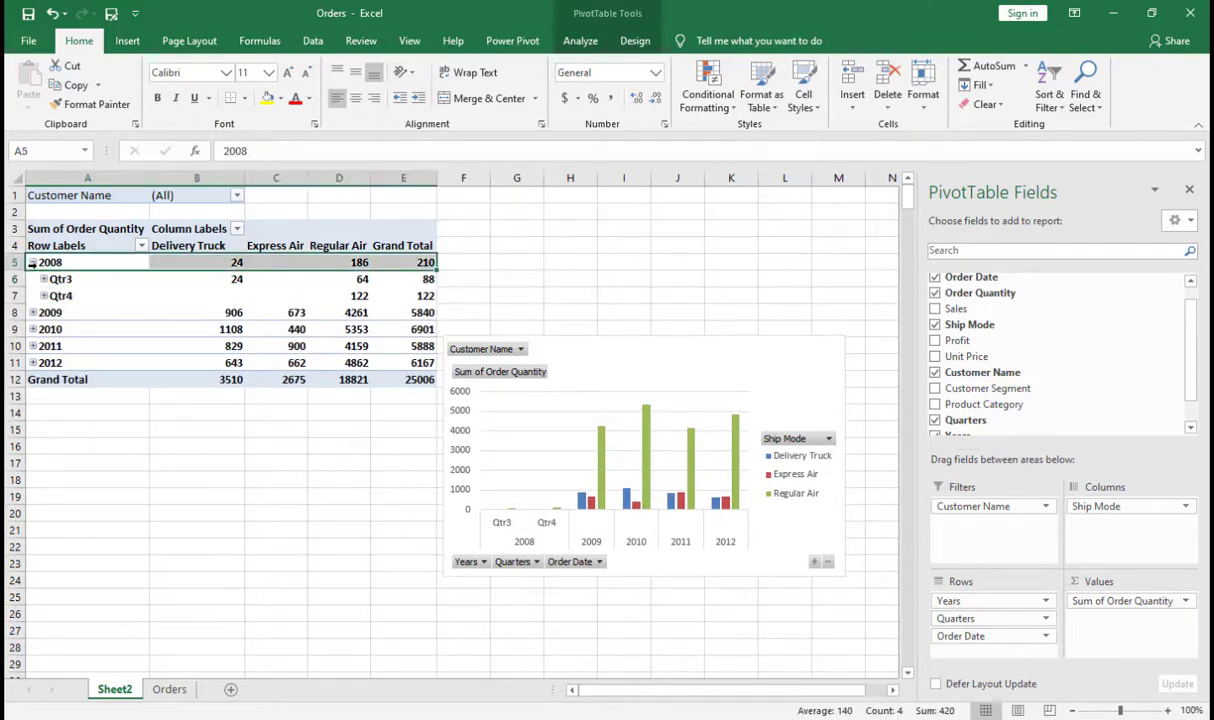
pyautogui.click(32, 262)
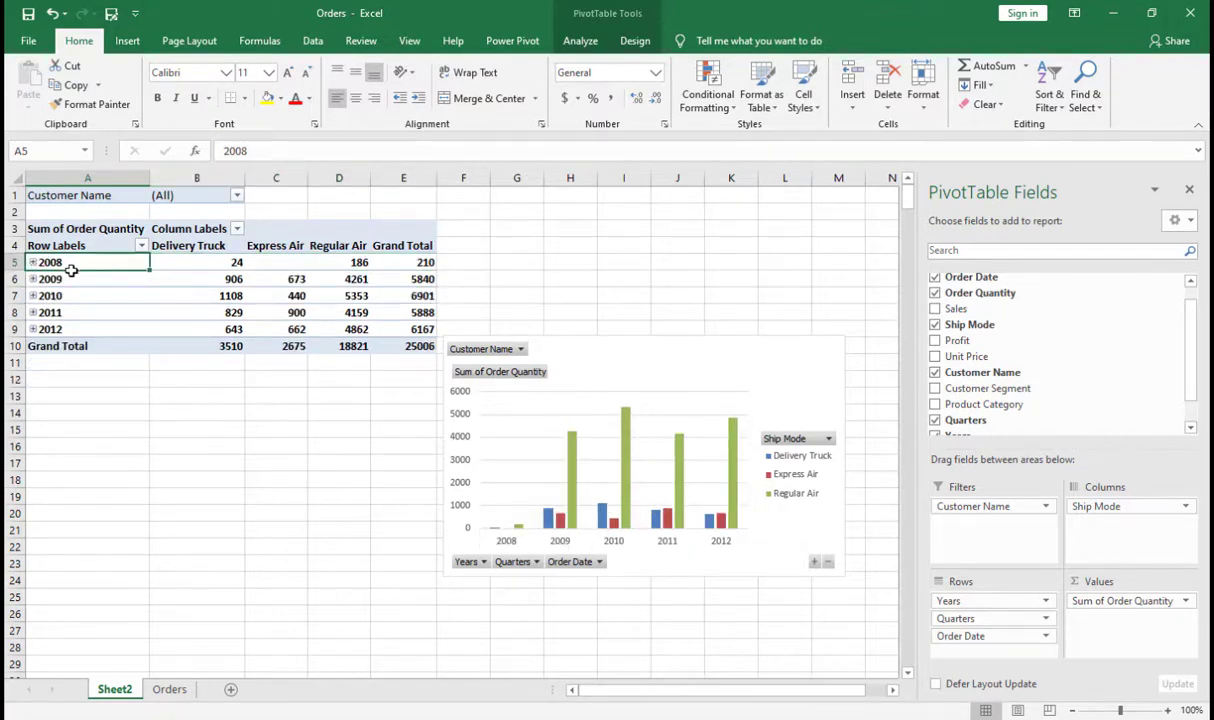
# - Examine the order quantities by year and ship mode, and check the Customer Name filter list without changing it
pyautogui.keyDown('shift'); pyautogui.click(71, 272); pyautogui.keyUp('shift')
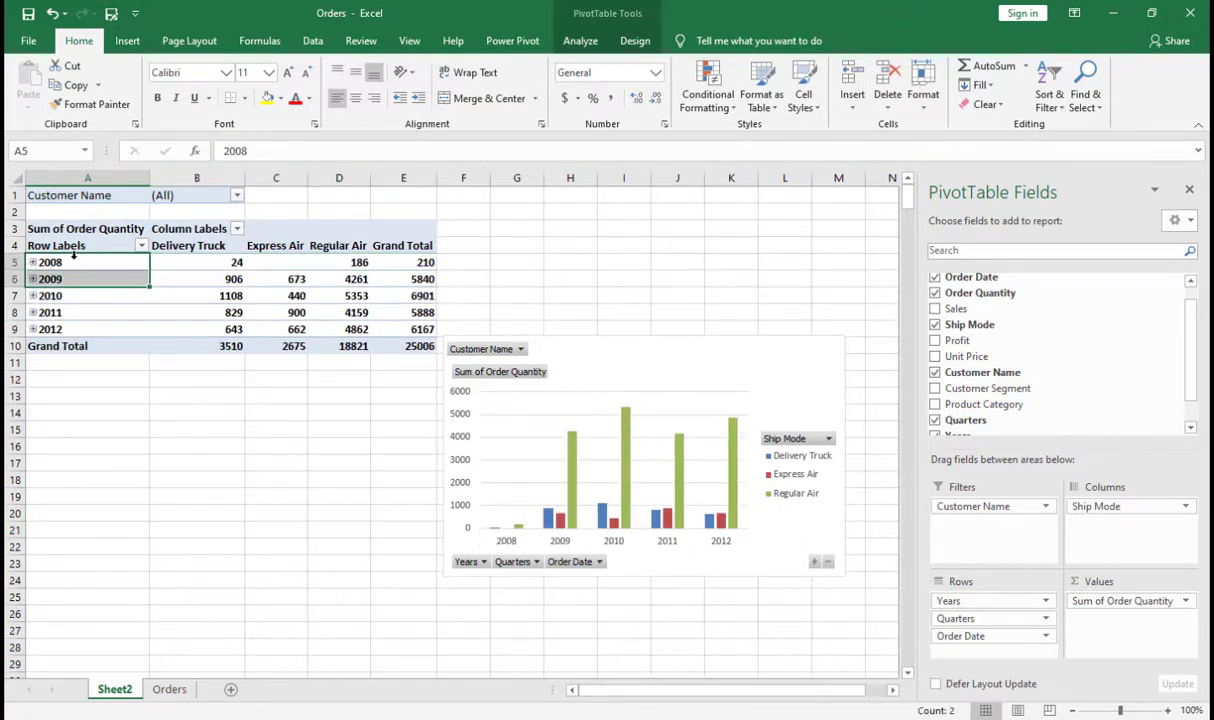
pyautogui.moveTo(73, 255); pyautogui.dragTo(368, 308)
pyautogui.moveTo(212, 245); pyautogui.dragTo(378, 313)
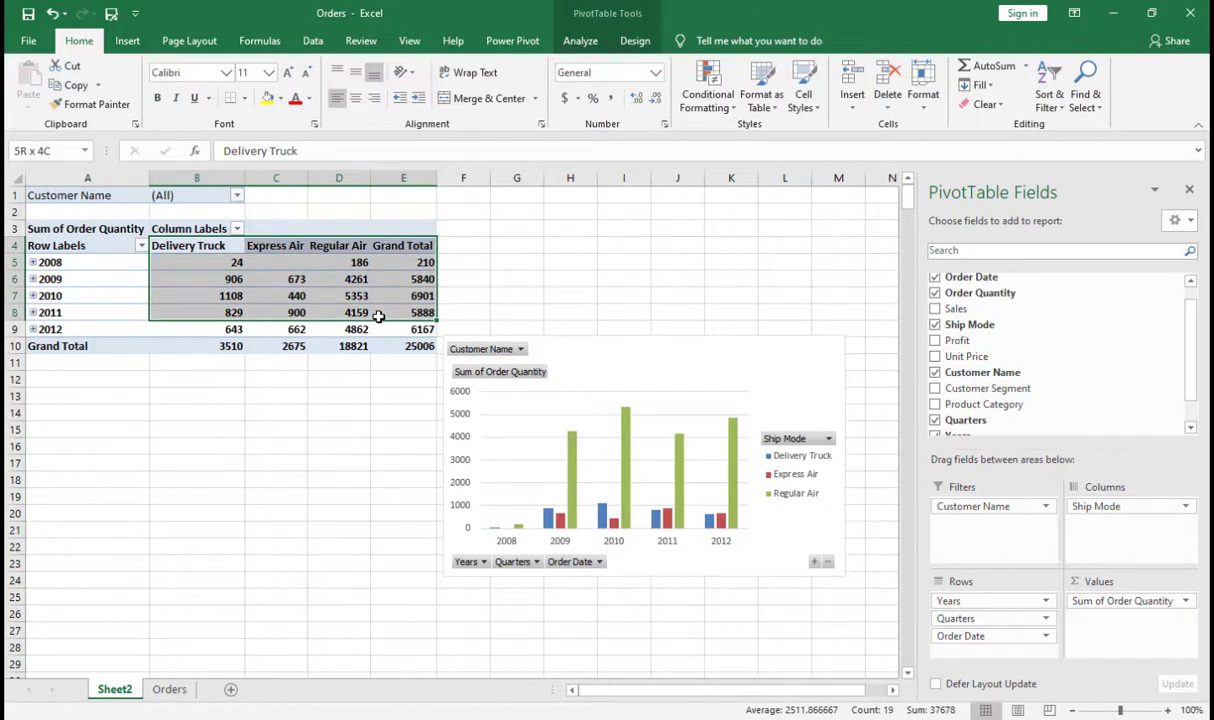
pyautogui.moveTo(380, 320); pyautogui.dragTo(380, 330)
pyautogui.click(237, 195)
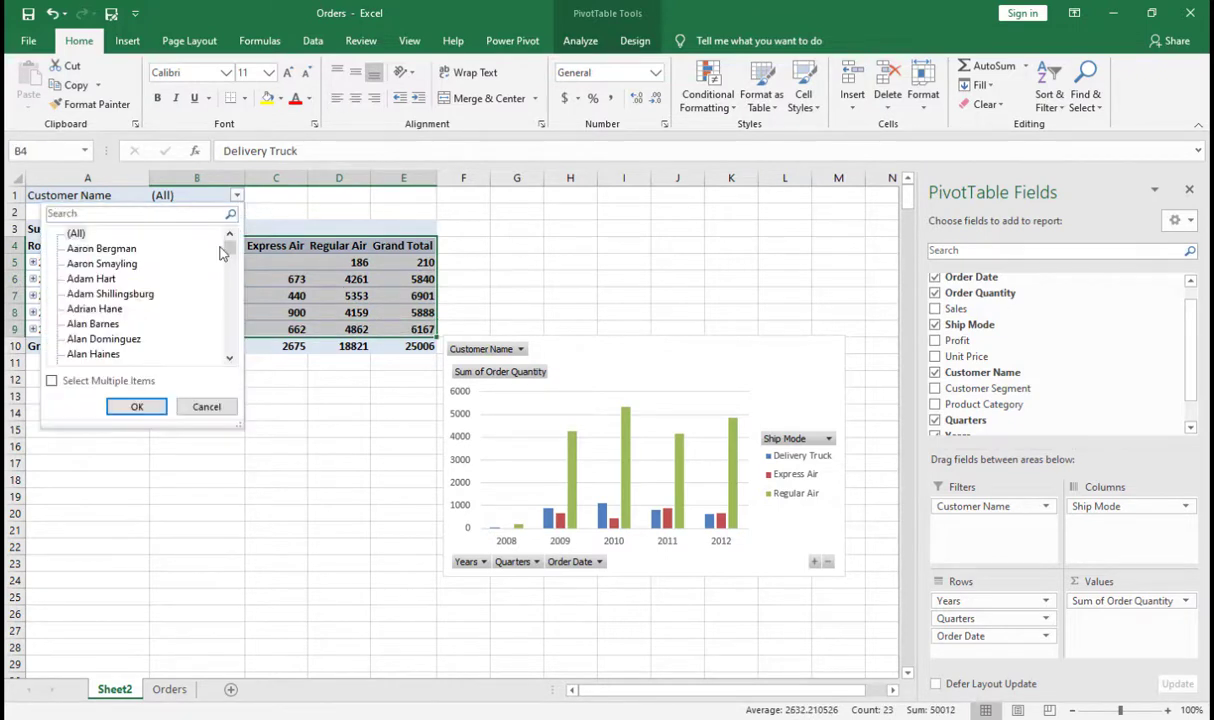
pyautogui.click(282, 209)
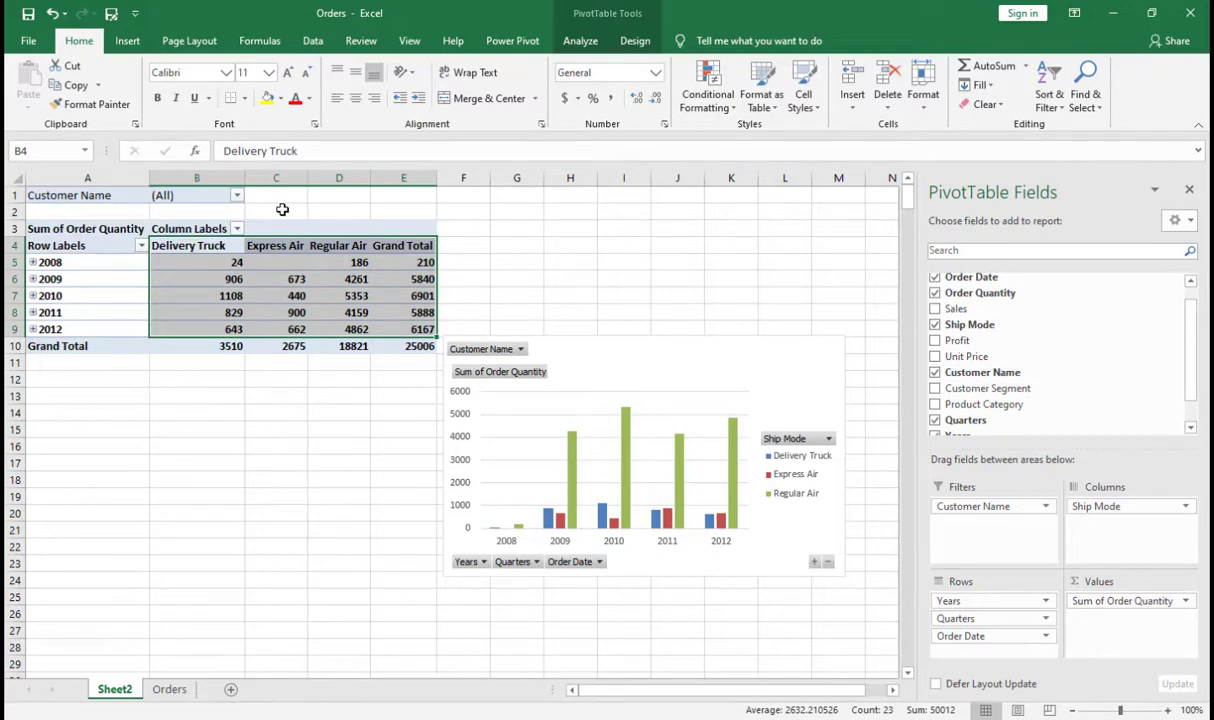
pyautogui.click(266, 267)
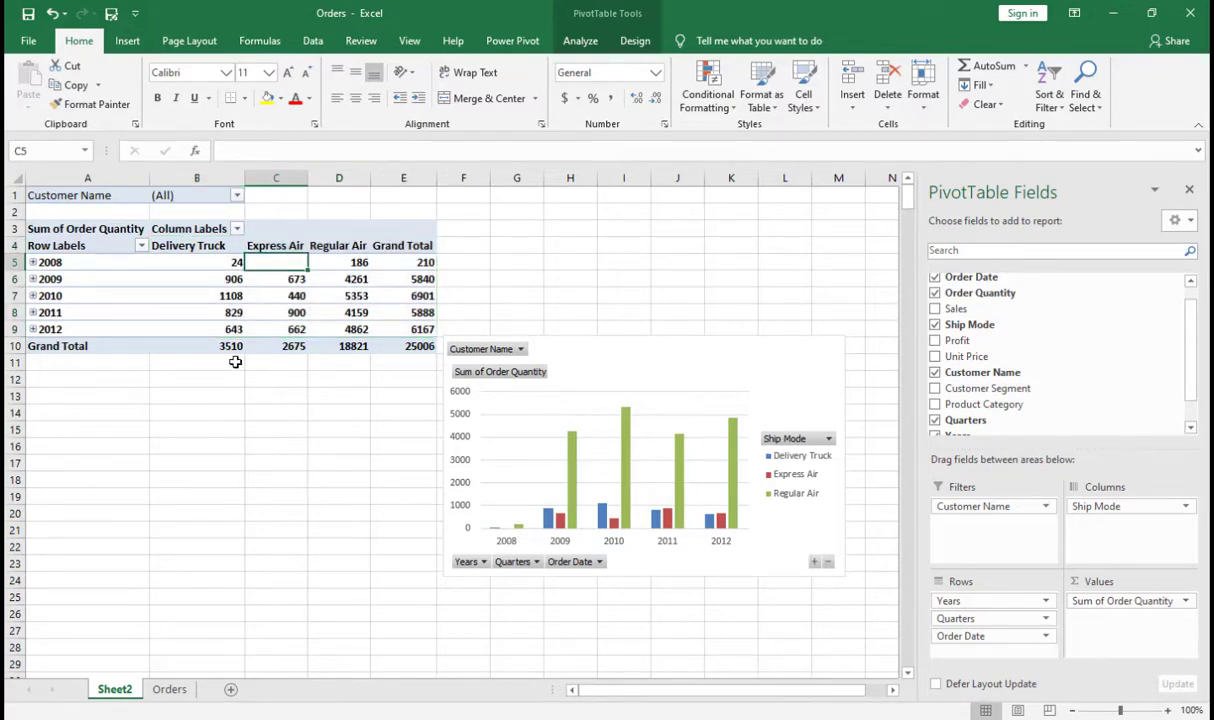
# - Rename the PivotTable sheet Sheet2 as Main
pyautogui.click(158, 283)
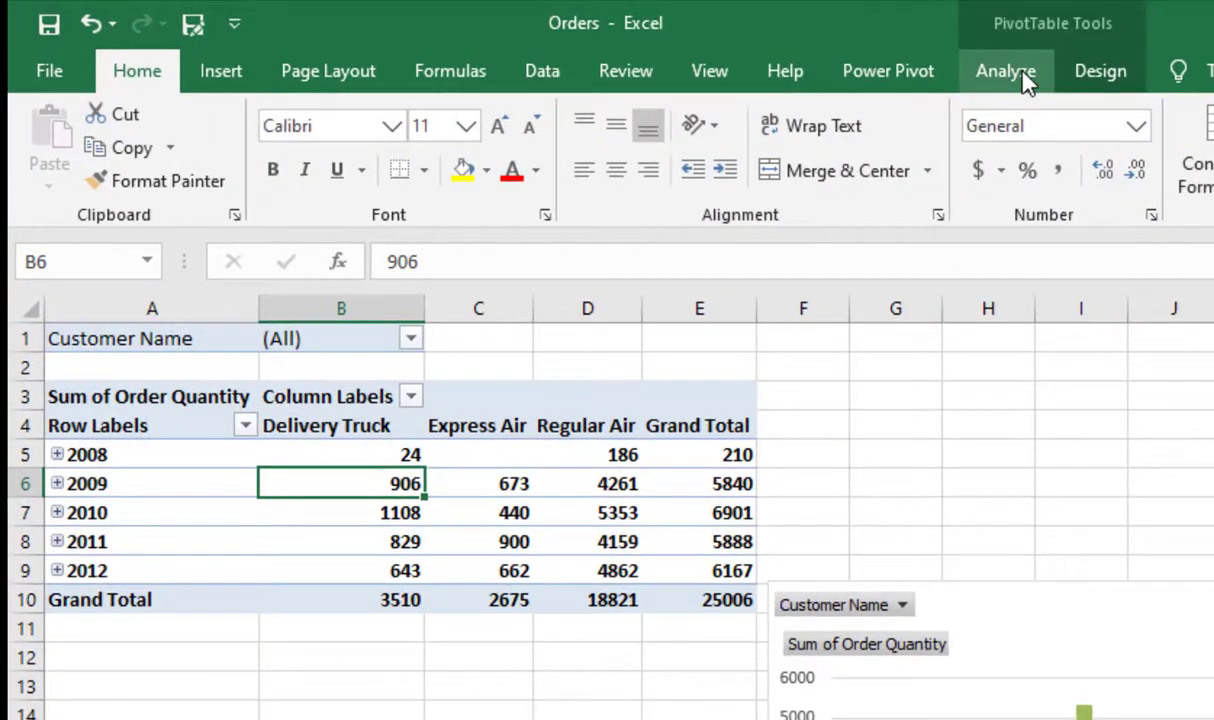
pyautogui.click(1012, 78)
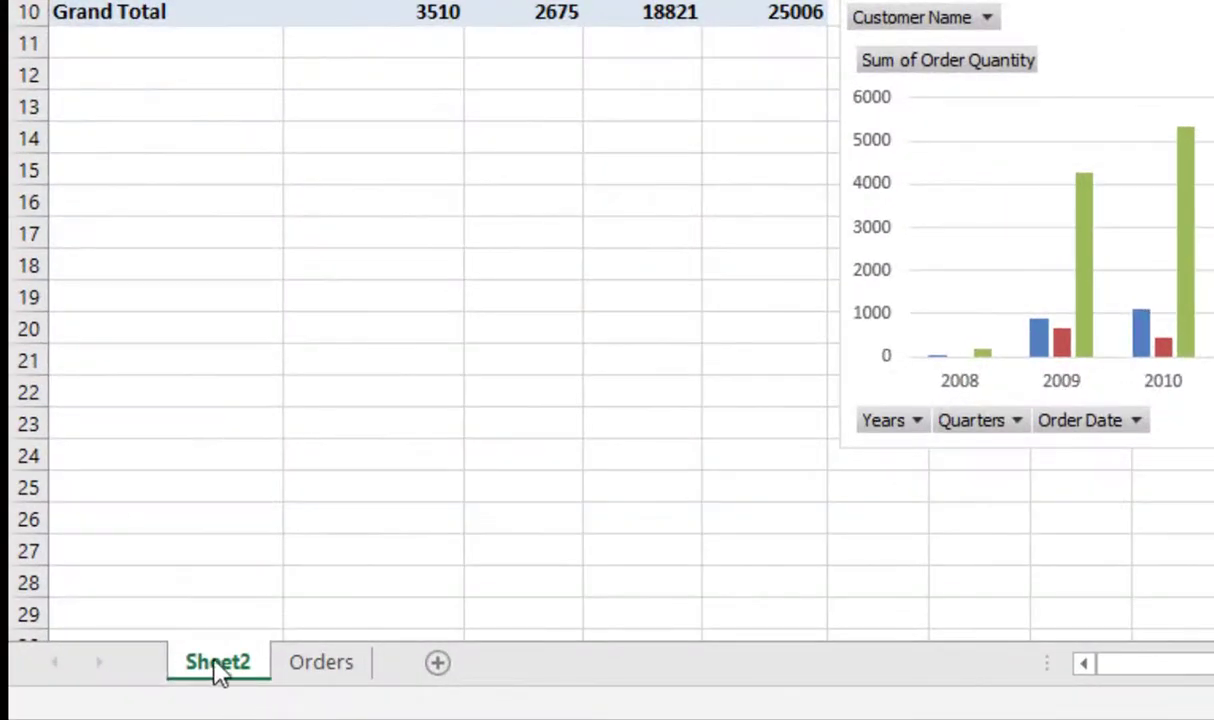
pyautogui.click(322, 664)
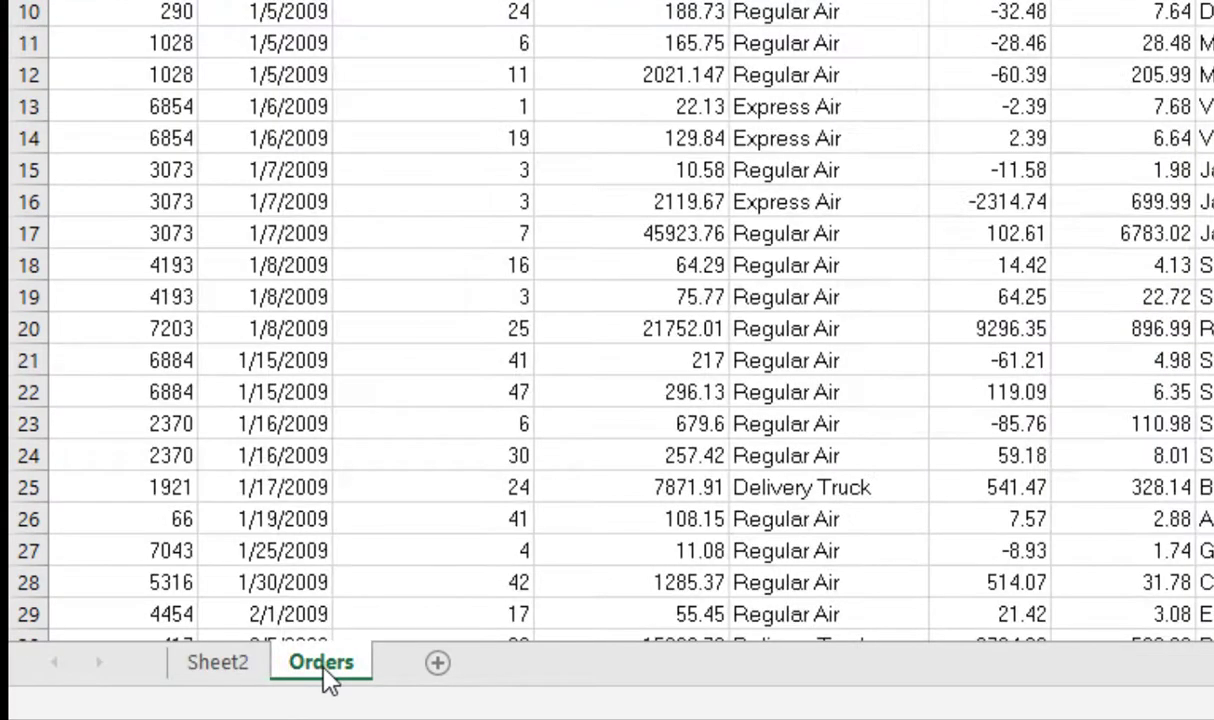
pyautogui.click(237, 675)
pyautogui.doubleClick(238, 672)
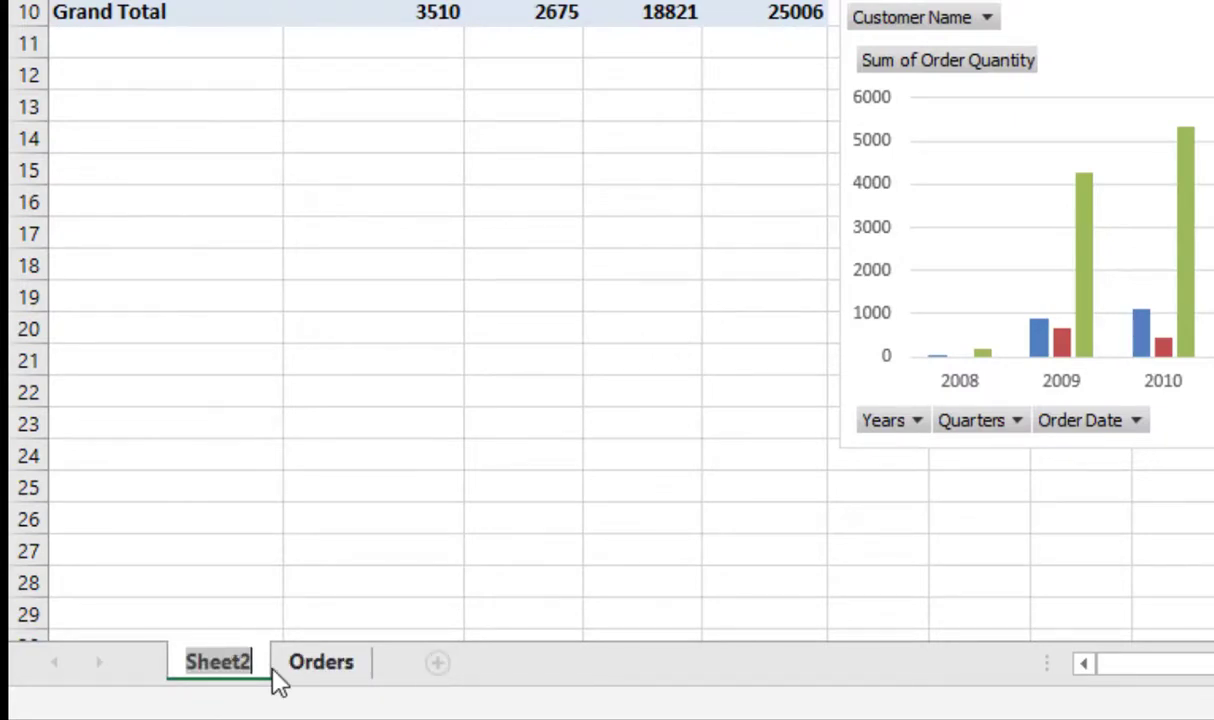
pyautogui.write('Main')
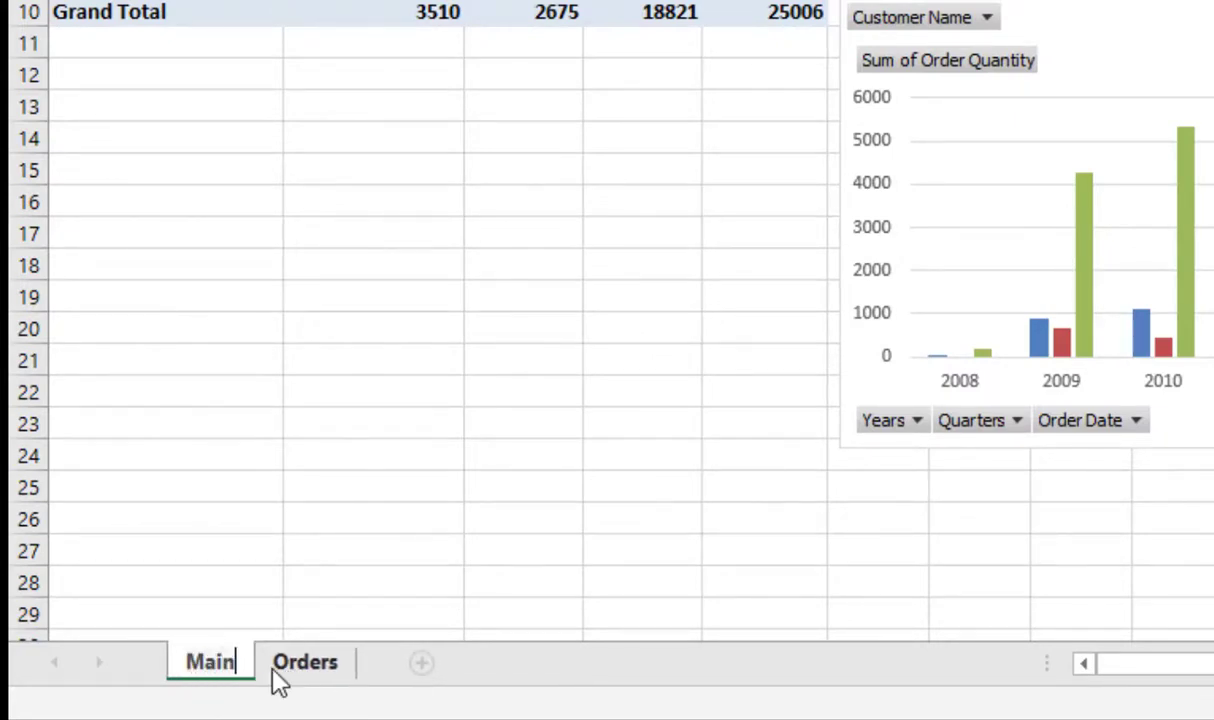
pyautogui.press('Return')
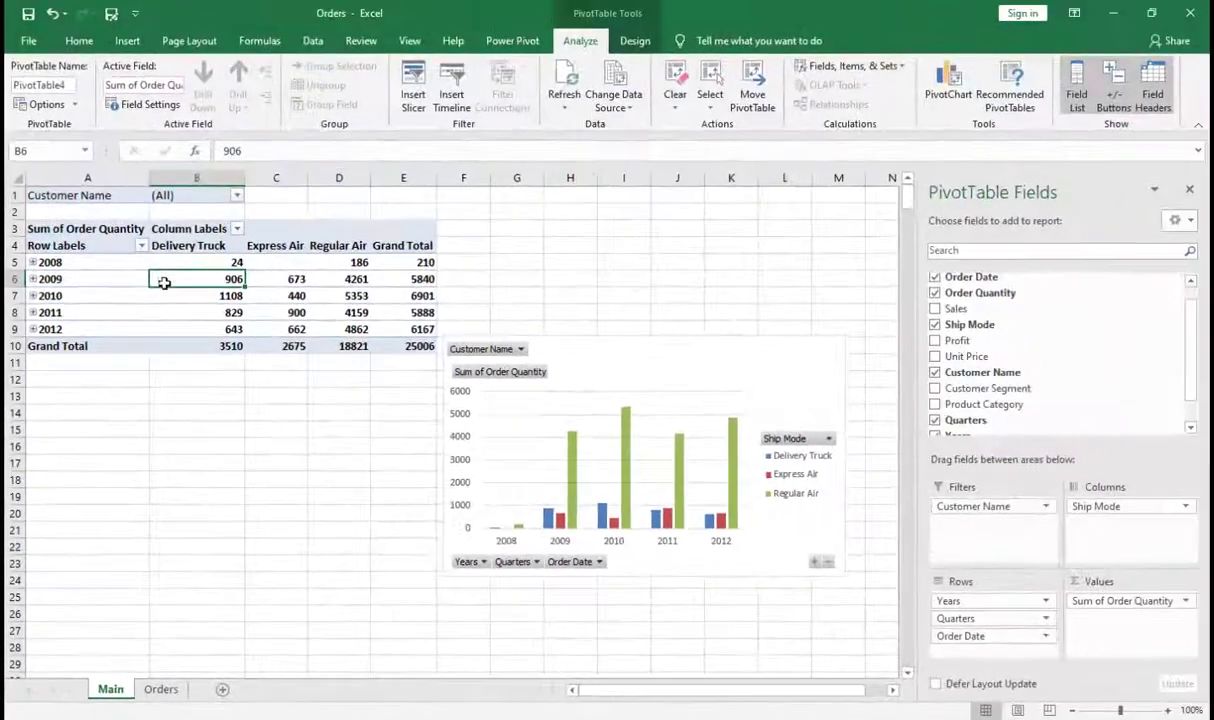
# - Generate report filter pages from the Main PivotTable for the Customer Name field
pyautogui.moveTo(164, 279)
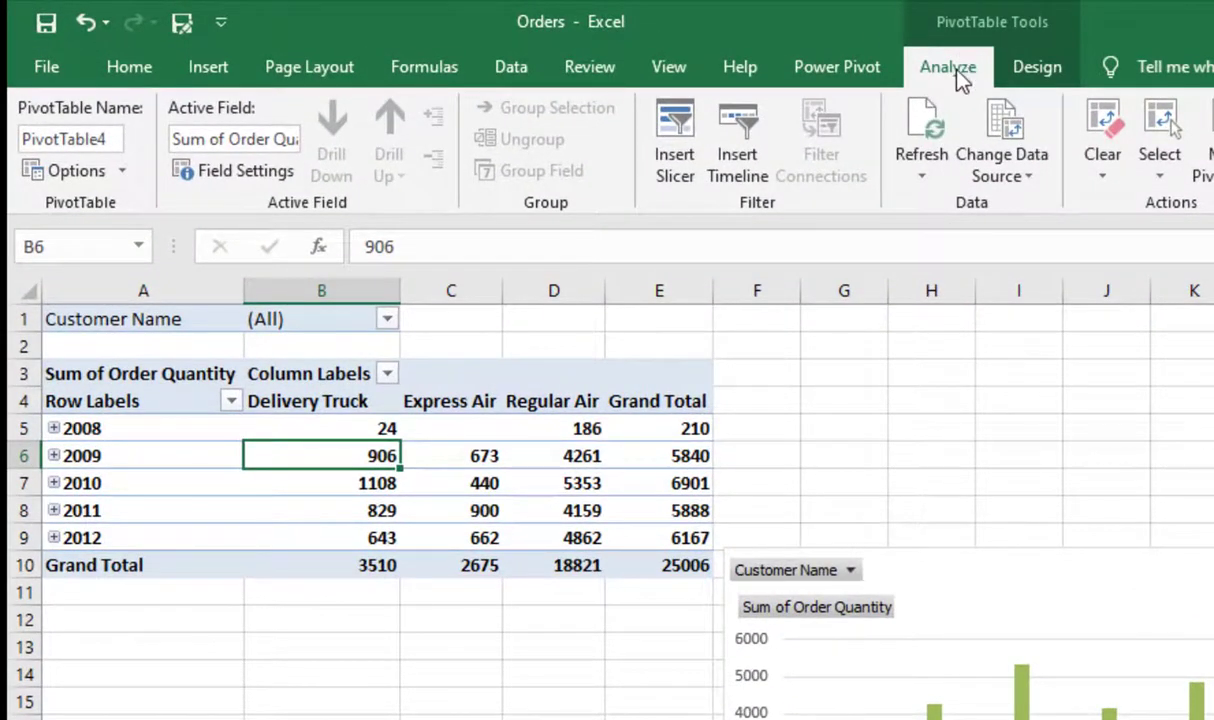
pyautogui.click(124, 178)
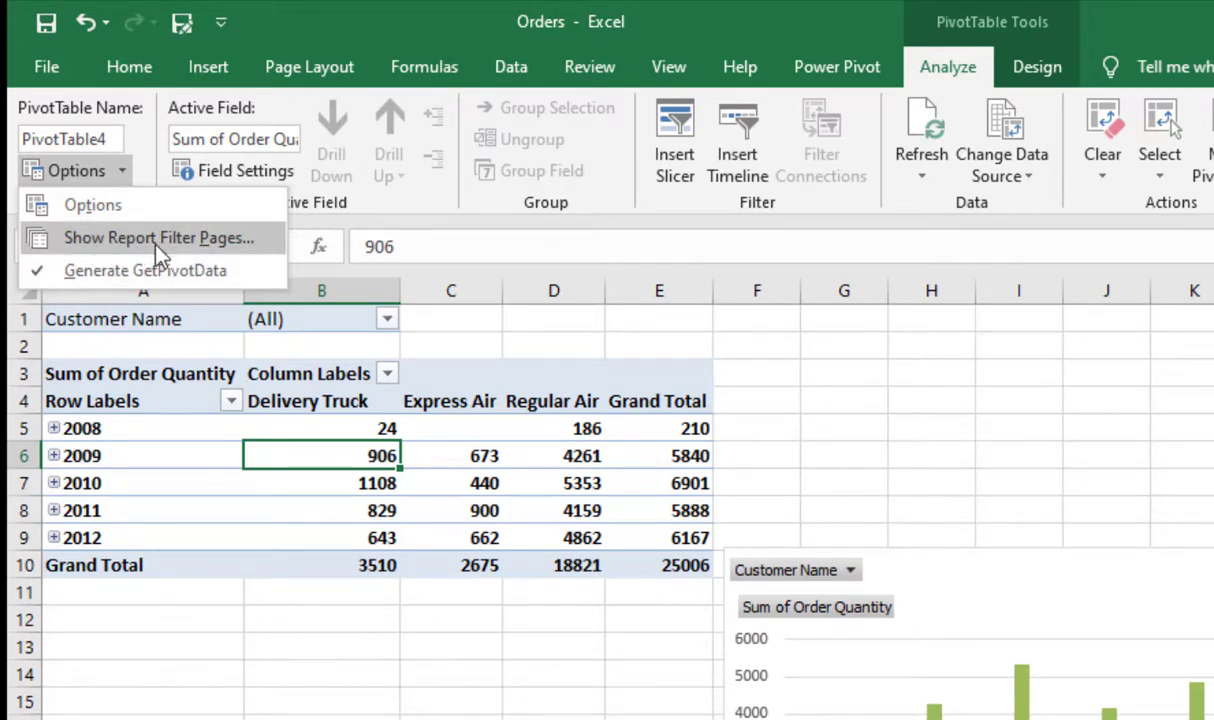
pyautogui.click(212, 675)
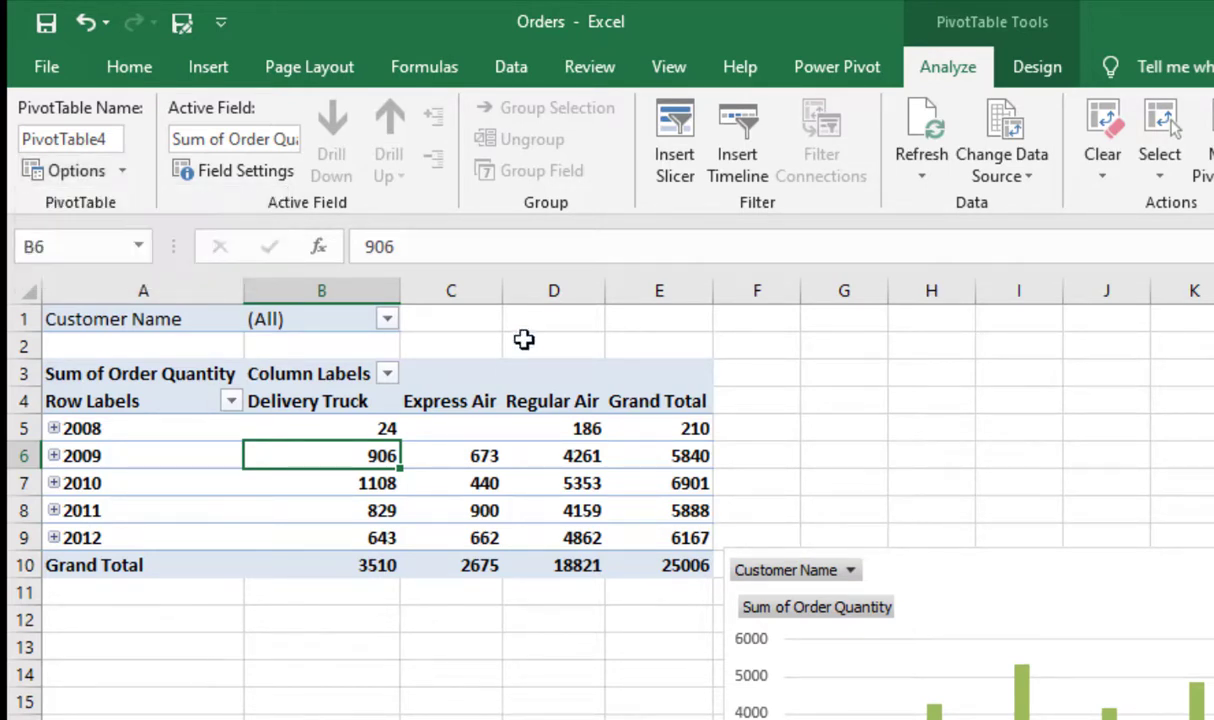
pyautogui.click(124, 178)
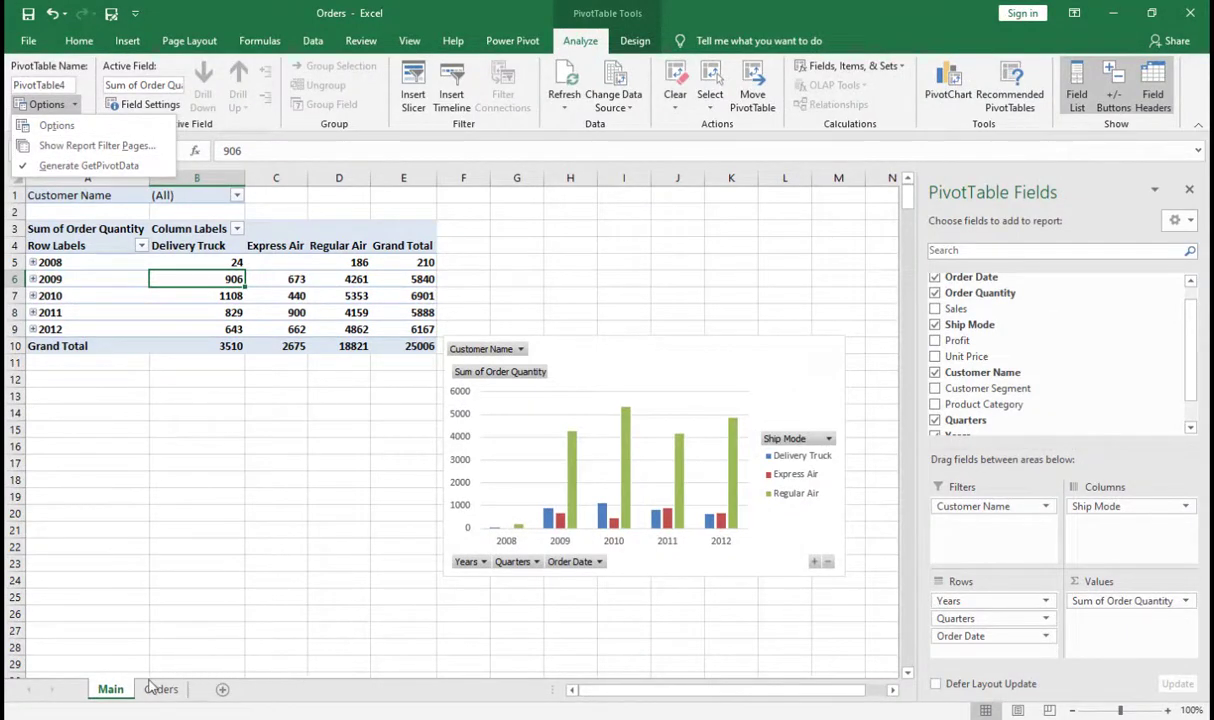
pyautogui.click(83, 148)
pyautogui.moveTo(800, 268); pyautogui.dragTo(664, 250)
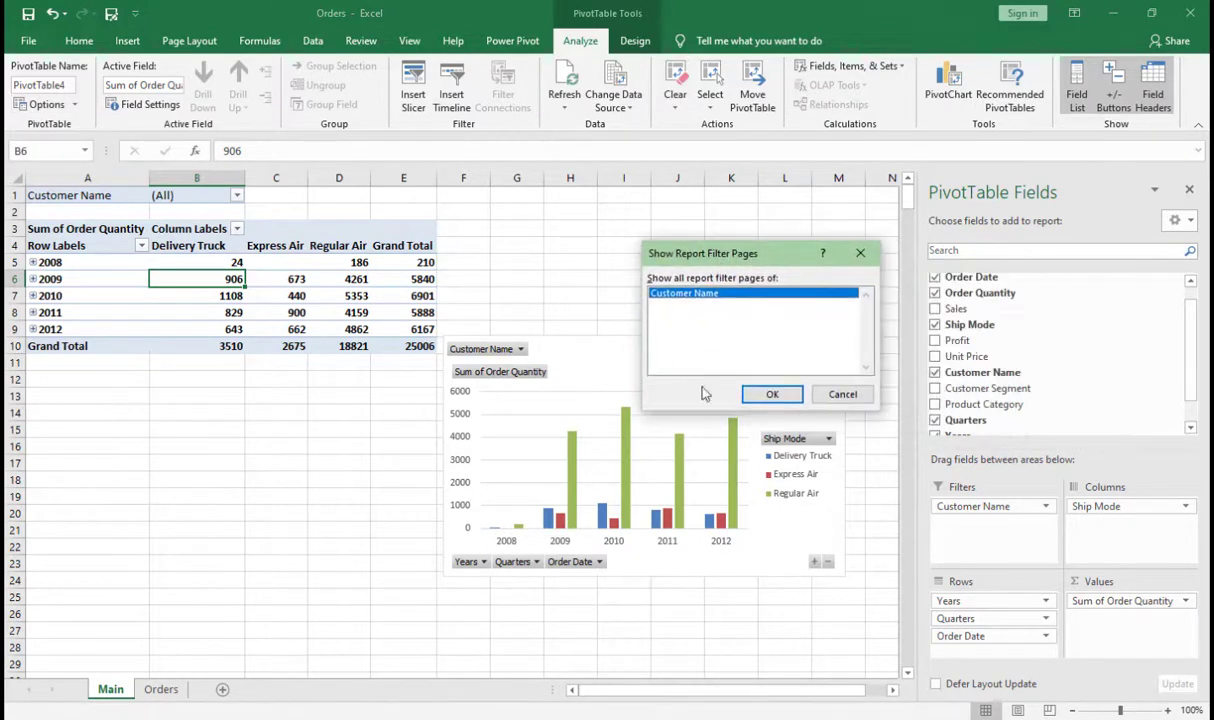
pyautogui.click(770, 396)
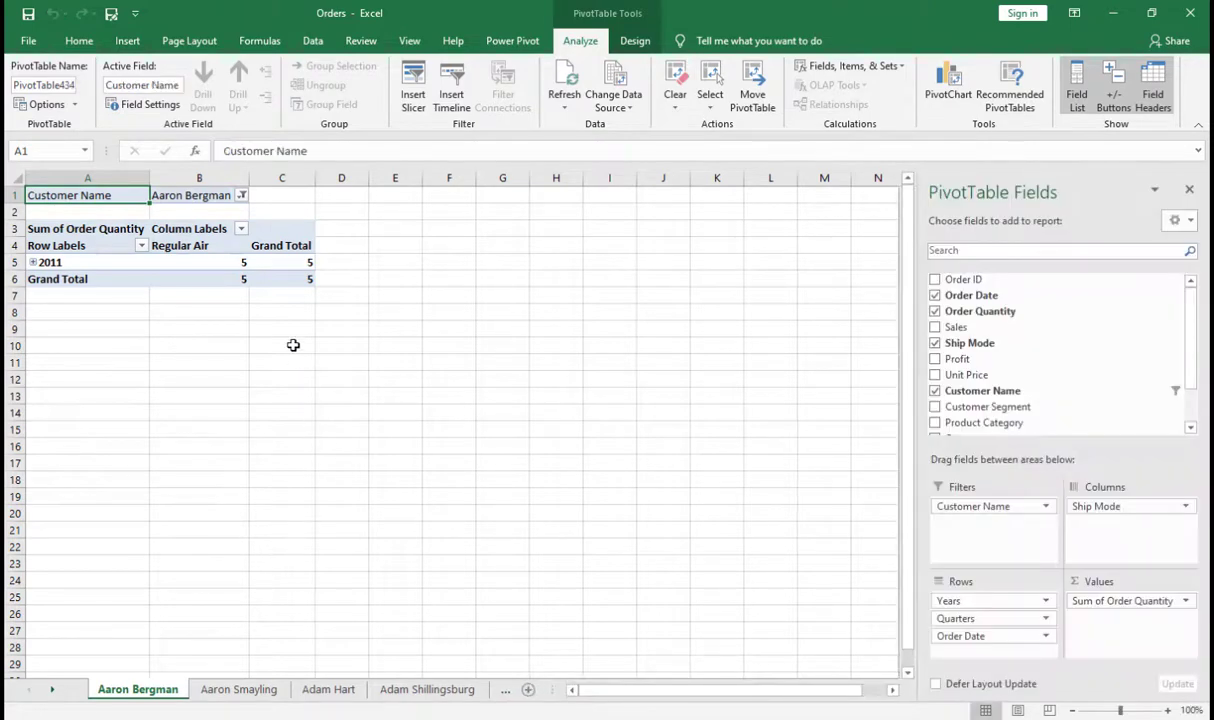
# - Make room for more sheet tabs and check the Customer Name filter on the first two customer sheets without changing it
pyautogui.moveTo(560, 689); pyautogui.dragTo(727, 690)
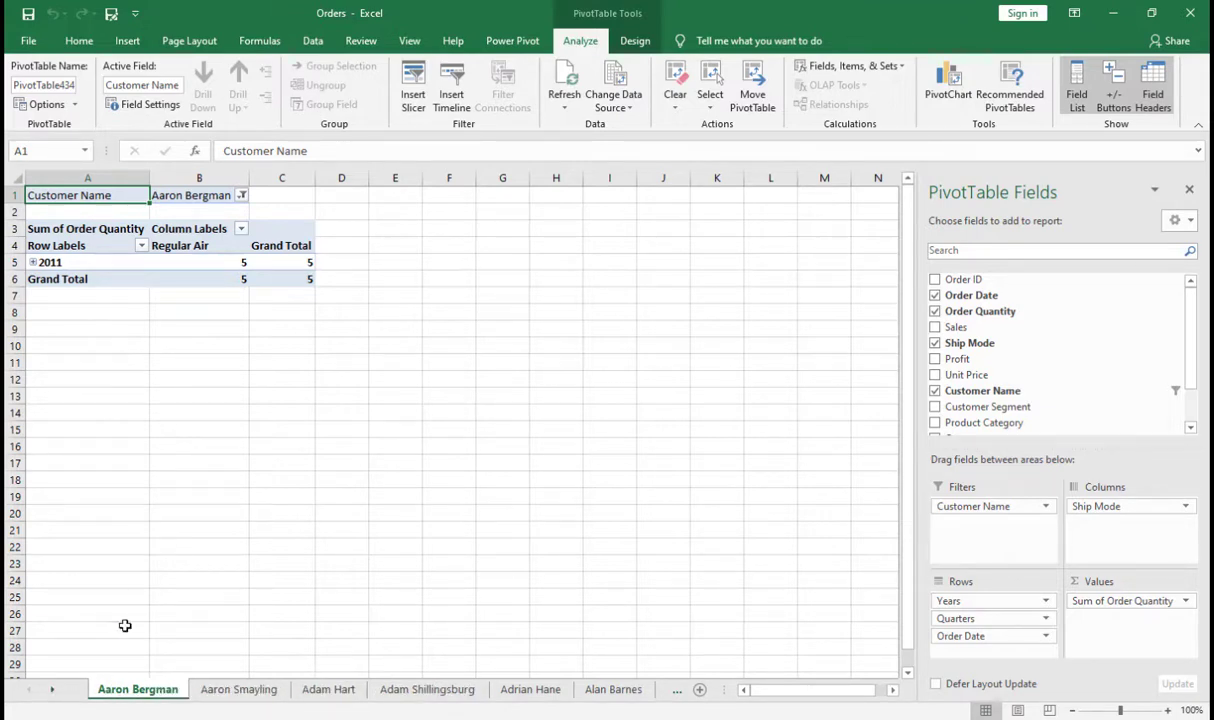
pyautogui.click(241, 196)
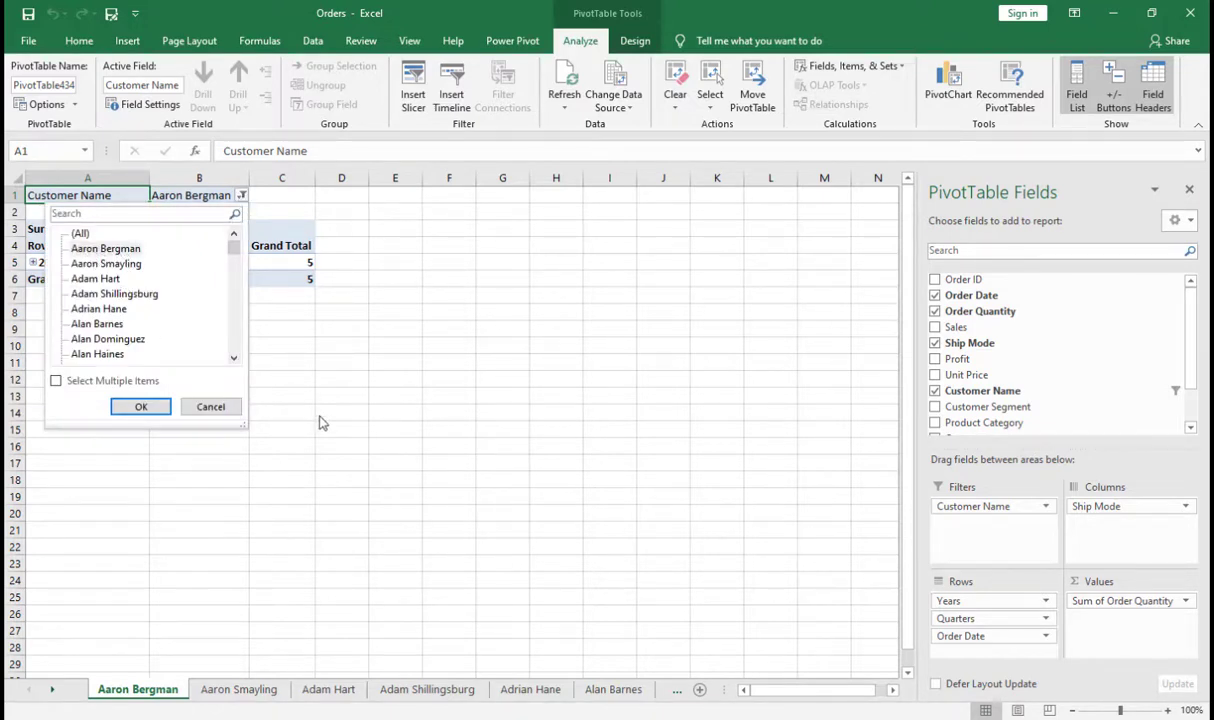
pyautogui.press('Escape')
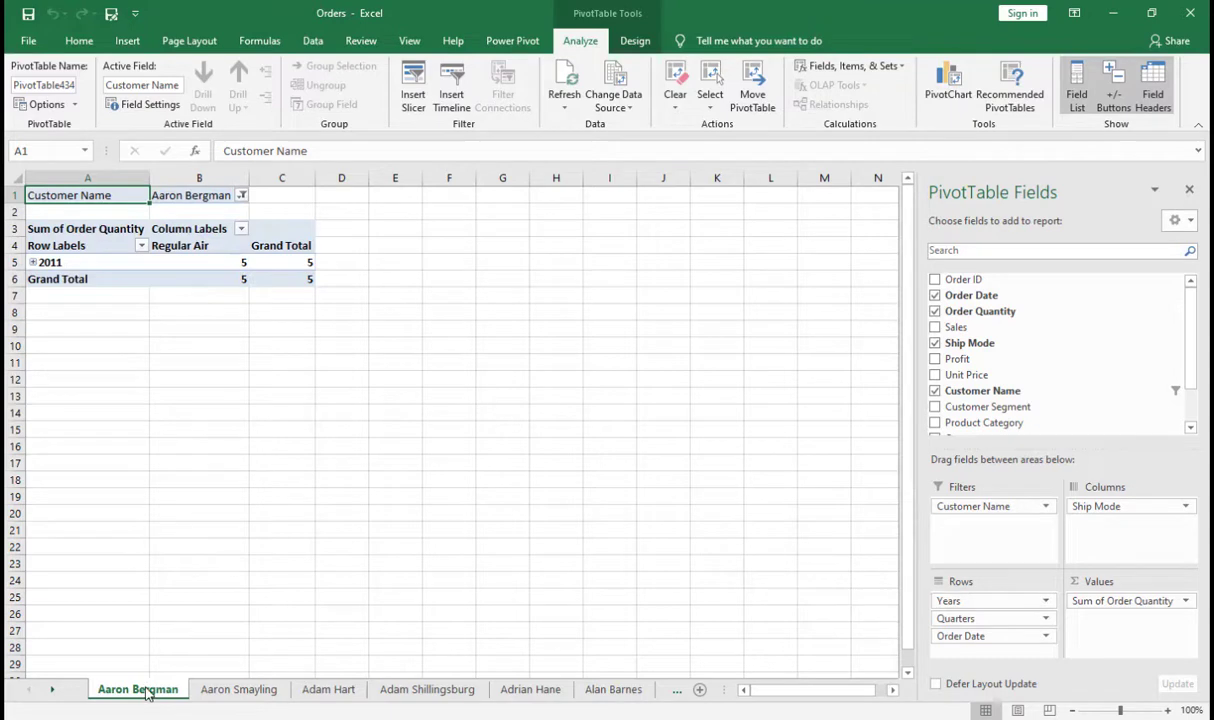
pyautogui.click(241, 196)
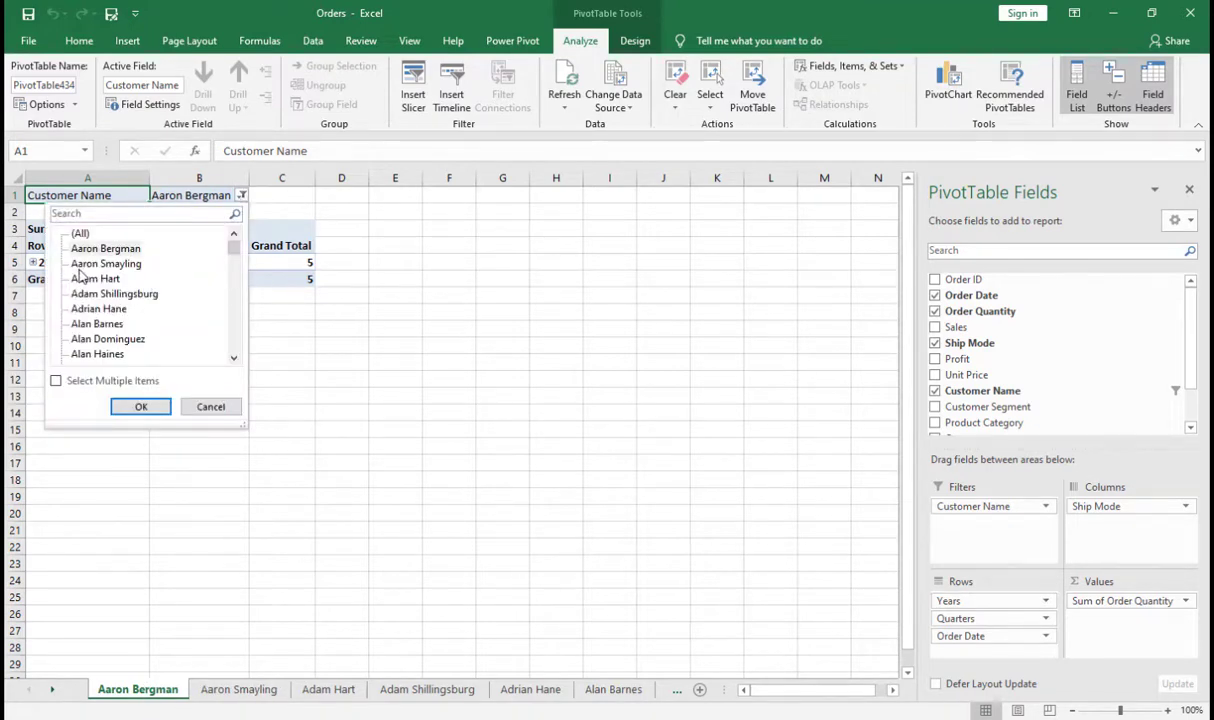
pyautogui.click(307, 353)
pyautogui.click(240, 690)
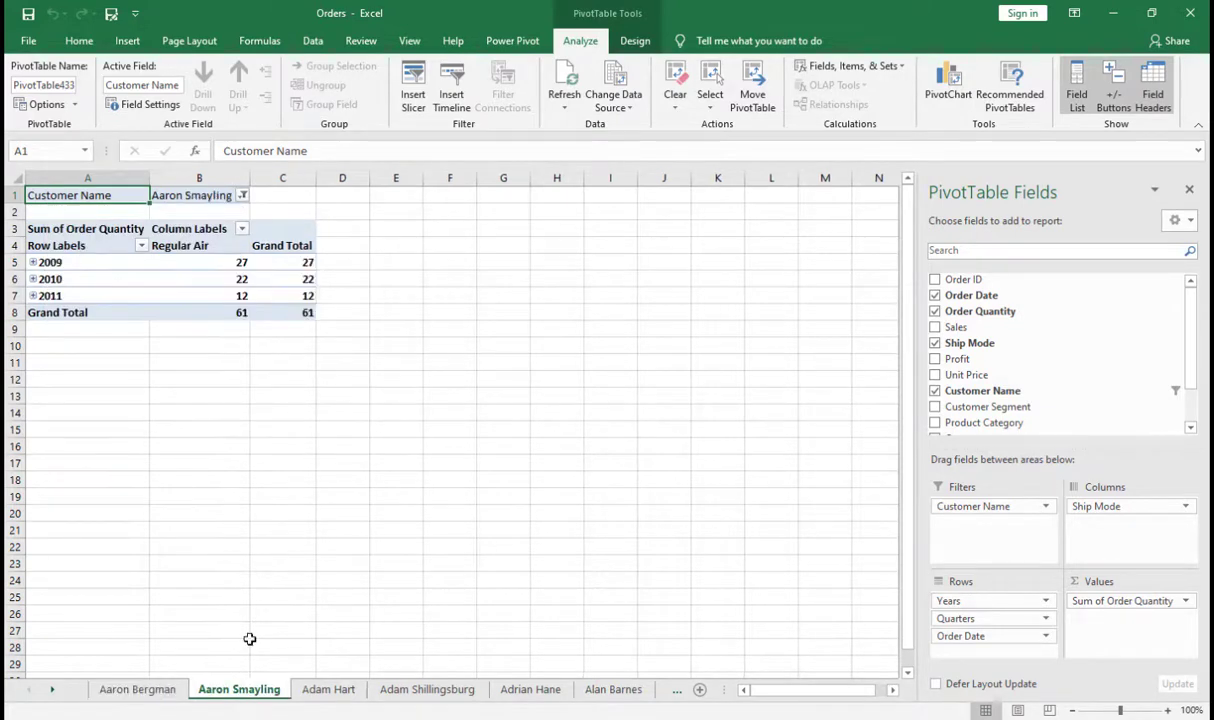
pyautogui.click(243, 196)
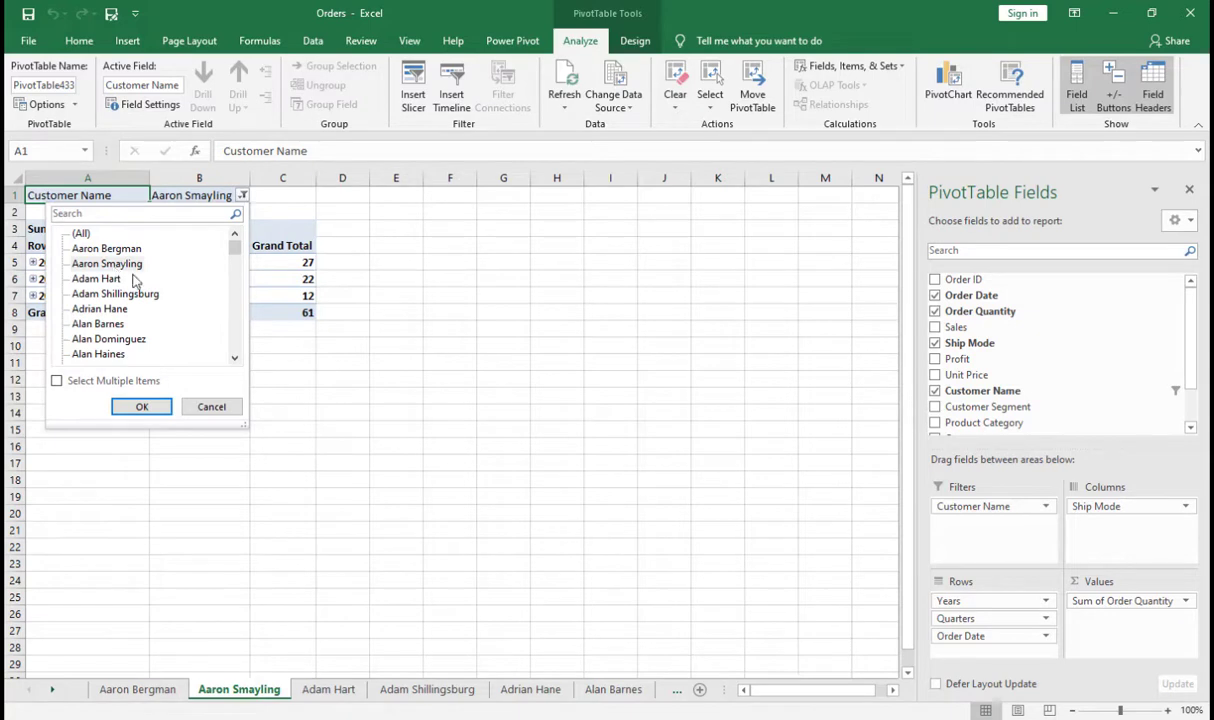
pyautogui.click(300, 350)
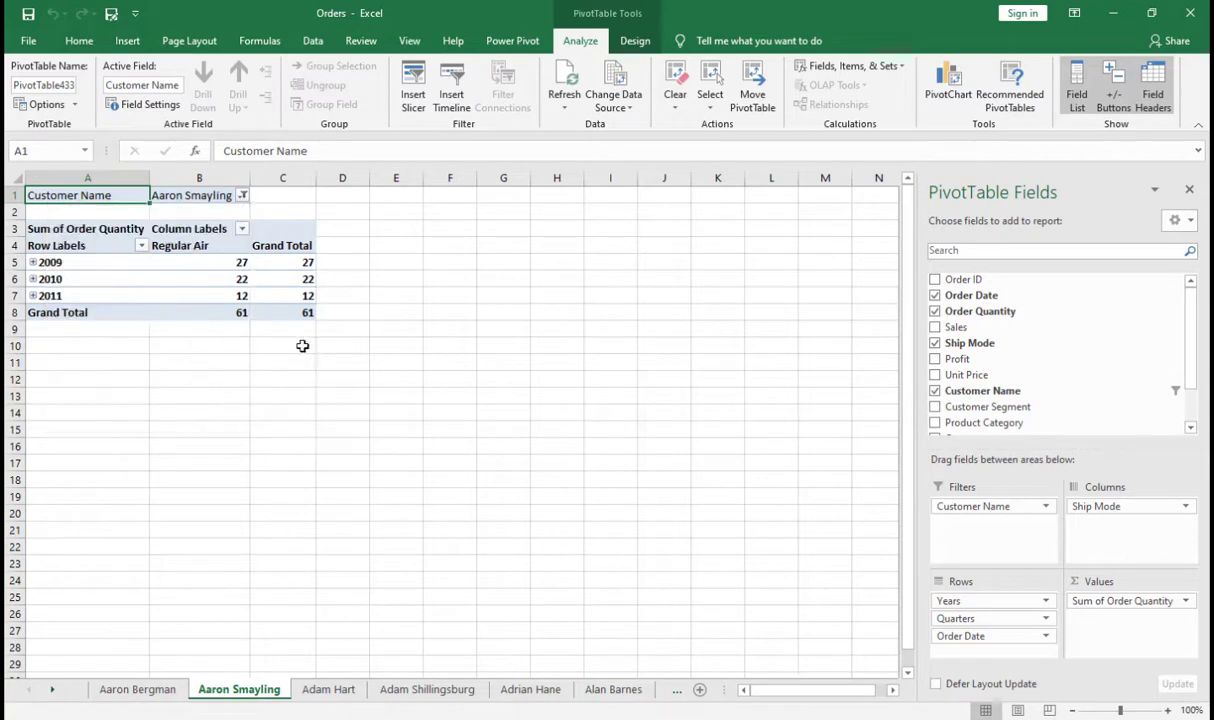
# - Check the Customer Name filter list on the third customer sheet, leaving its selection as it is
pyautogui.click(323, 692)
pyautogui.click(239, 197)
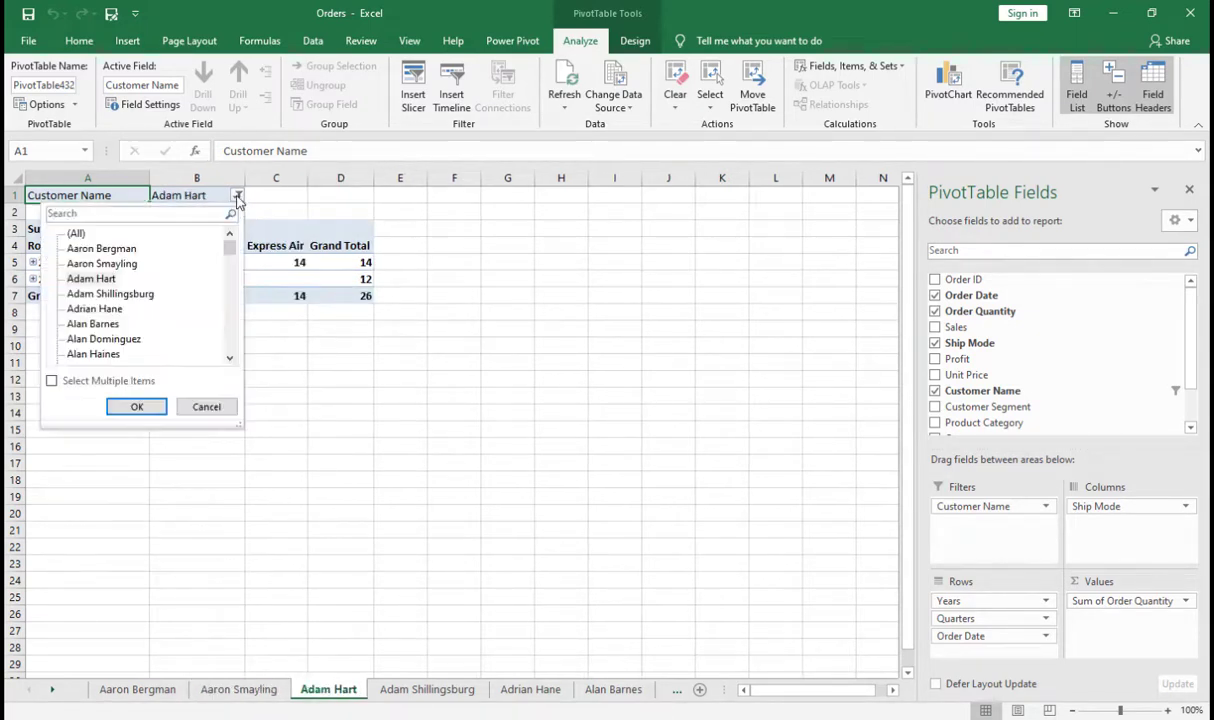
pyautogui.click(232, 405)
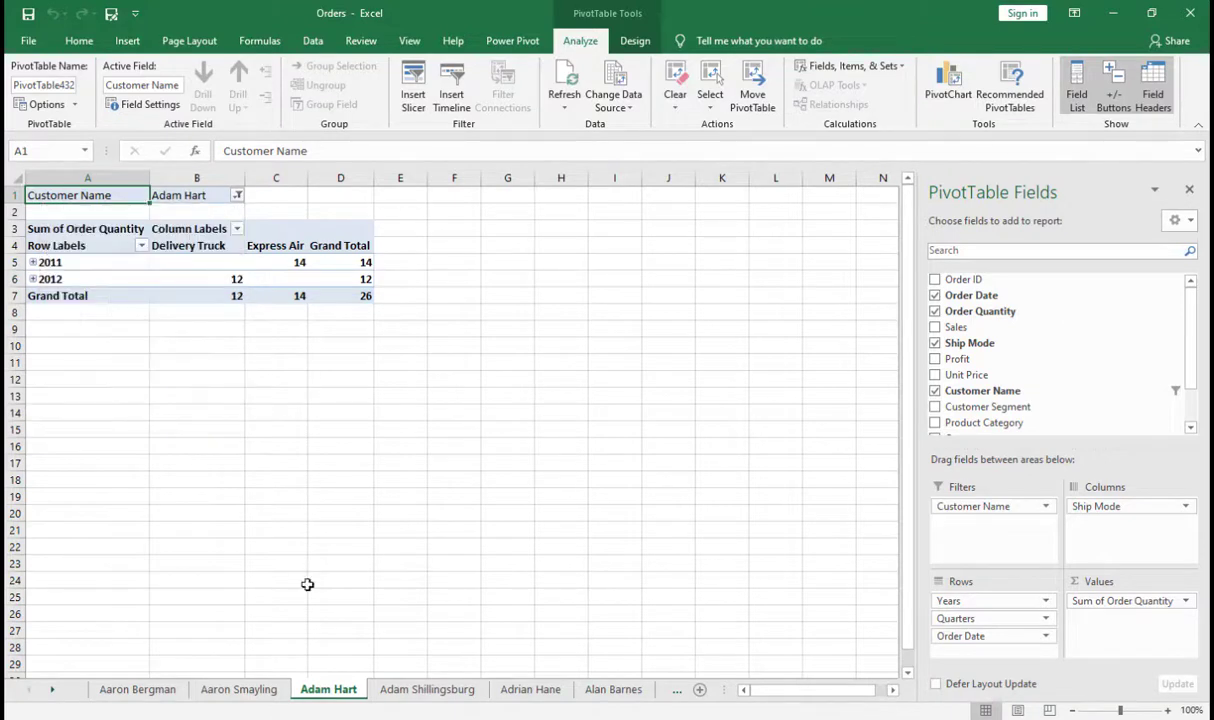
pyautogui.click(238, 196)
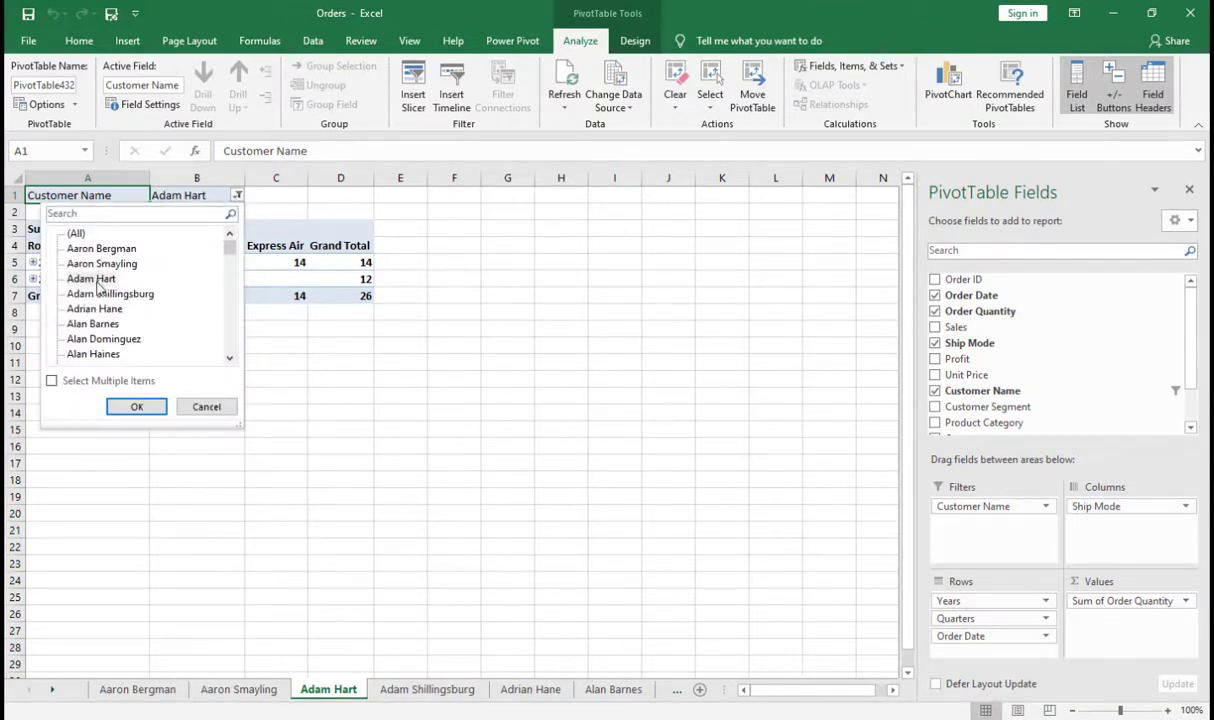
pyautogui.moveTo(229, 250); pyautogui.dragTo(222, 224)
pyautogui.click(314, 392)
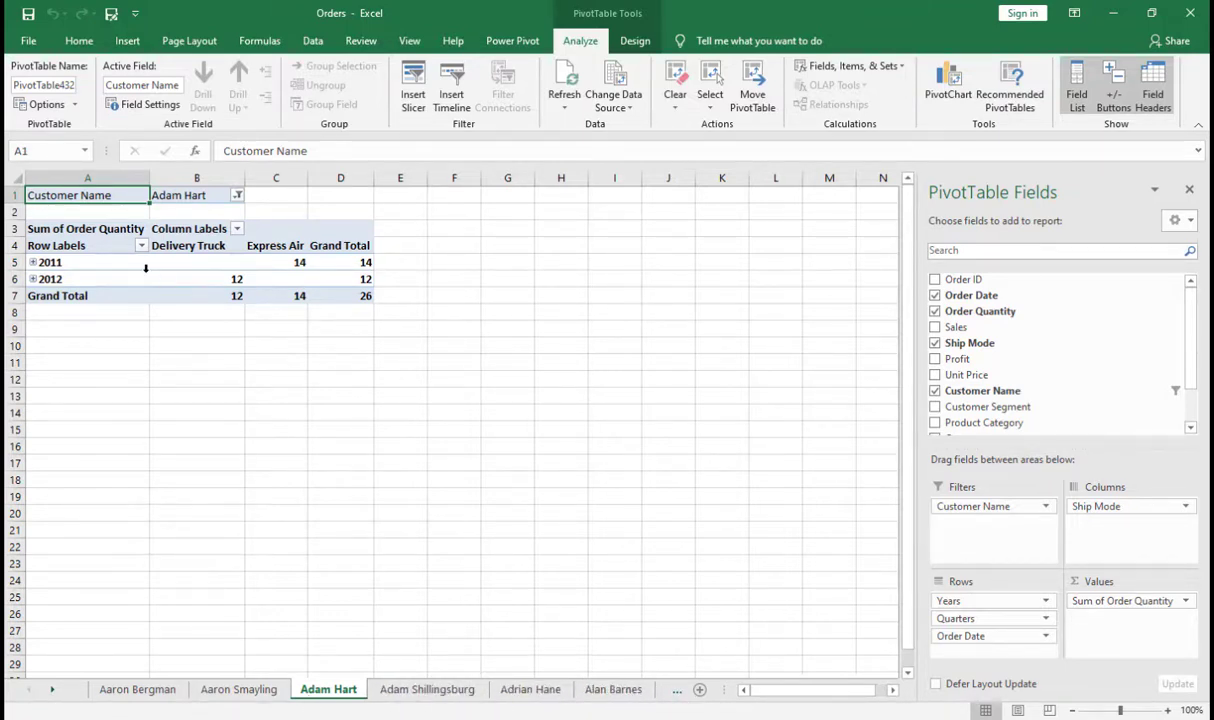
# - Activate the Main sheet from the workbook's full sheet list
pyautogui.rightClick(53, 695)
pyautogui.click(232, 418)
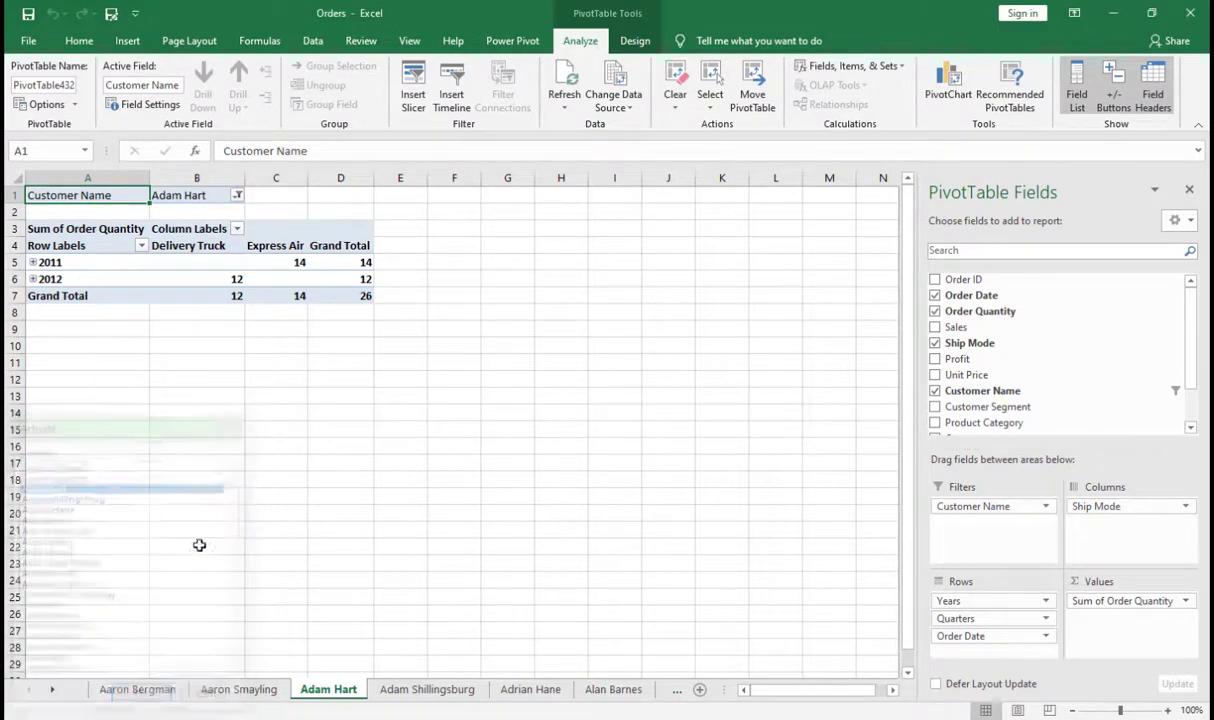
pyautogui.rightClick(54, 696)
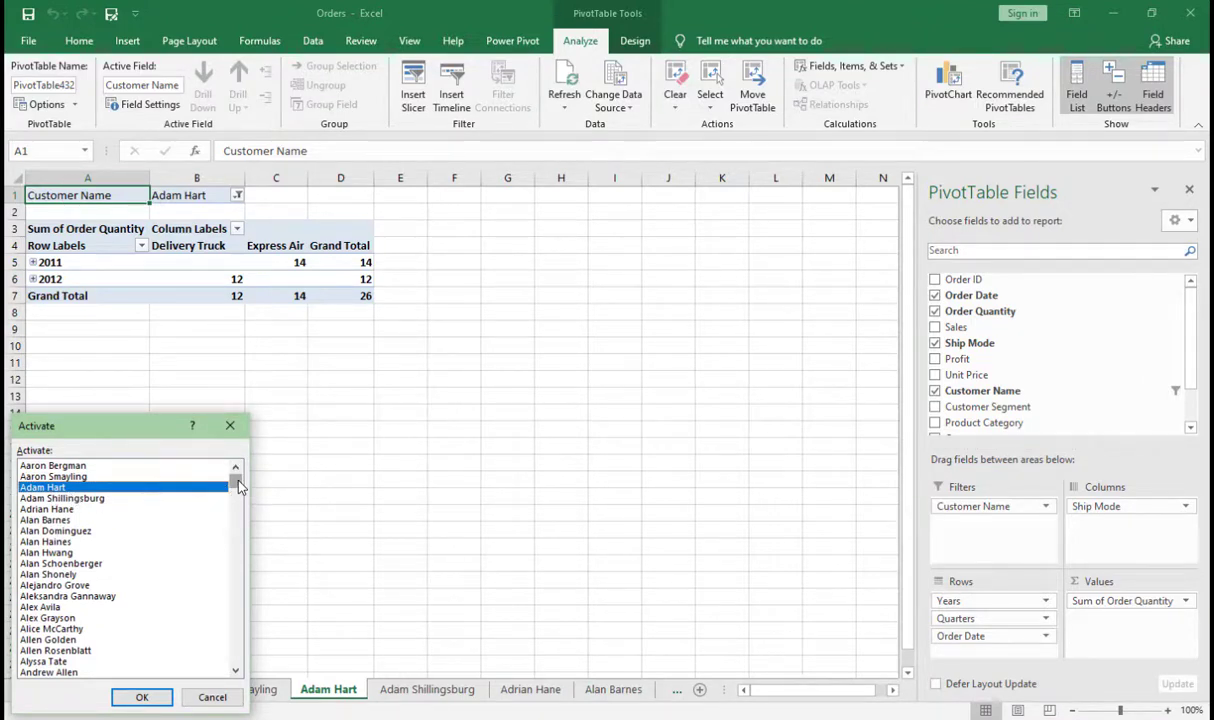
pyautogui.moveTo(238, 485); pyautogui.dragTo(232, 678)
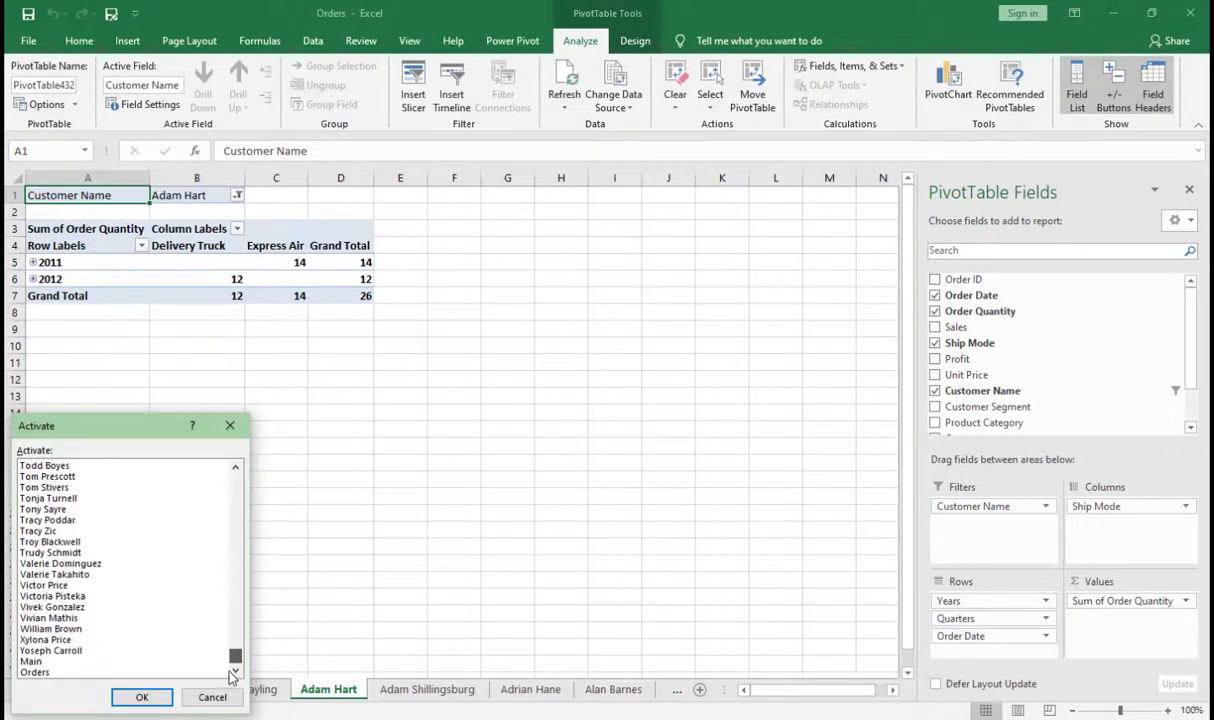
pyautogui.click(35, 666)
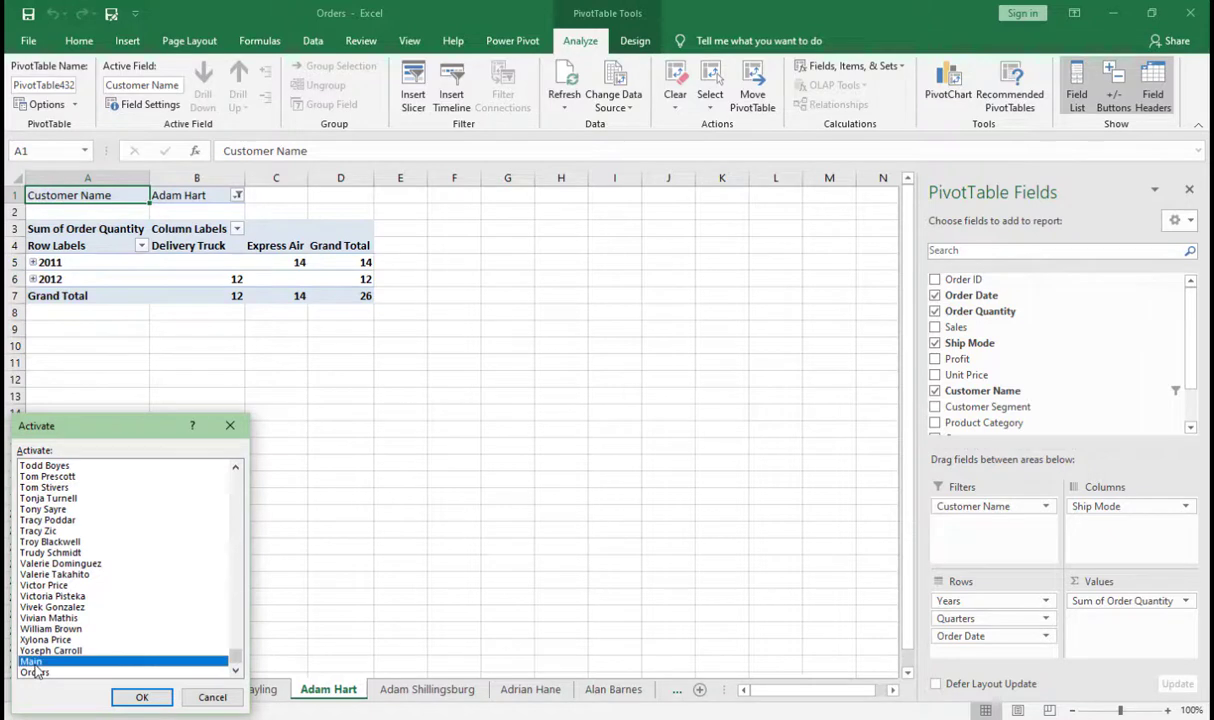
pyautogui.click(137, 697)
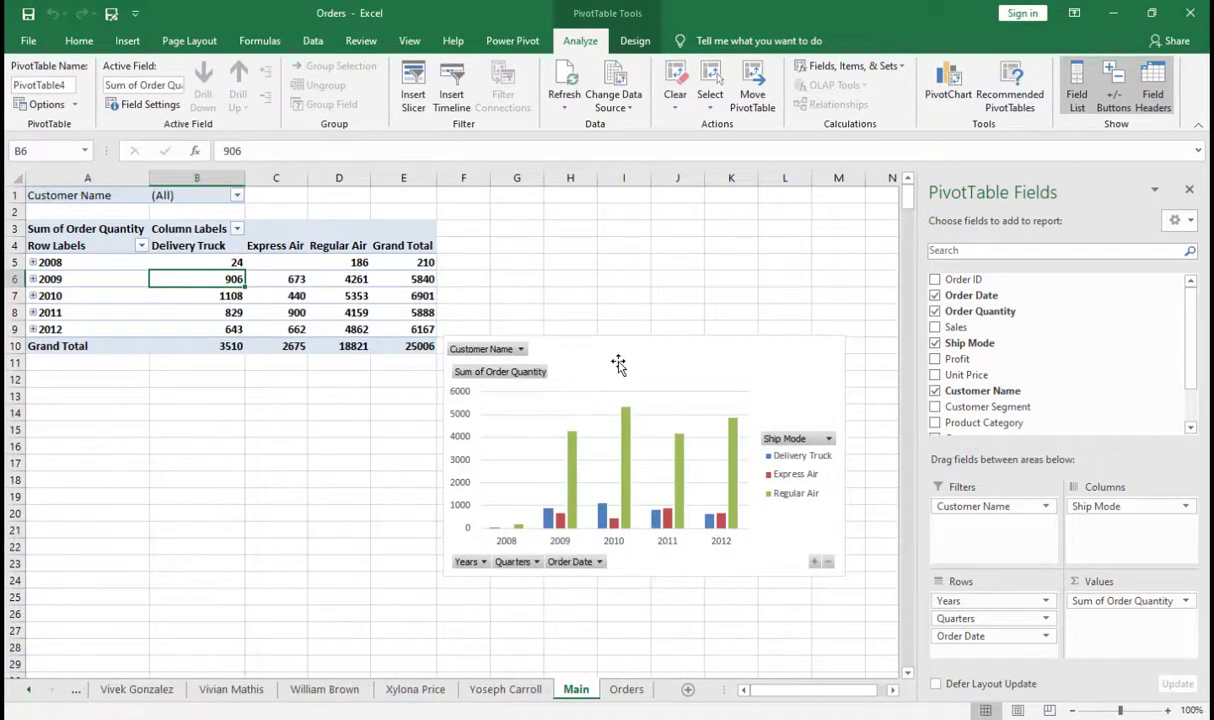
# - Activate the Orders sheet from the workbook's full sheet list
pyautogui.rightClick(28, 689)
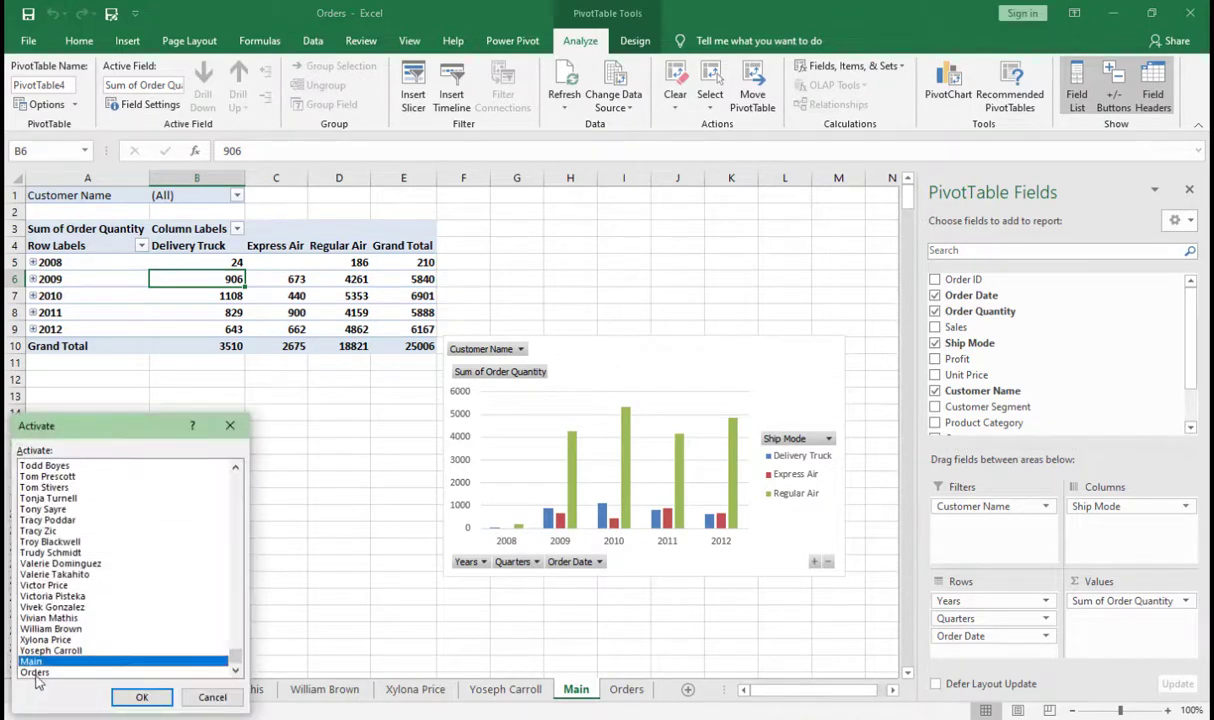
pyautogui.click(35, 673)
pyautogui.click(141, 697)
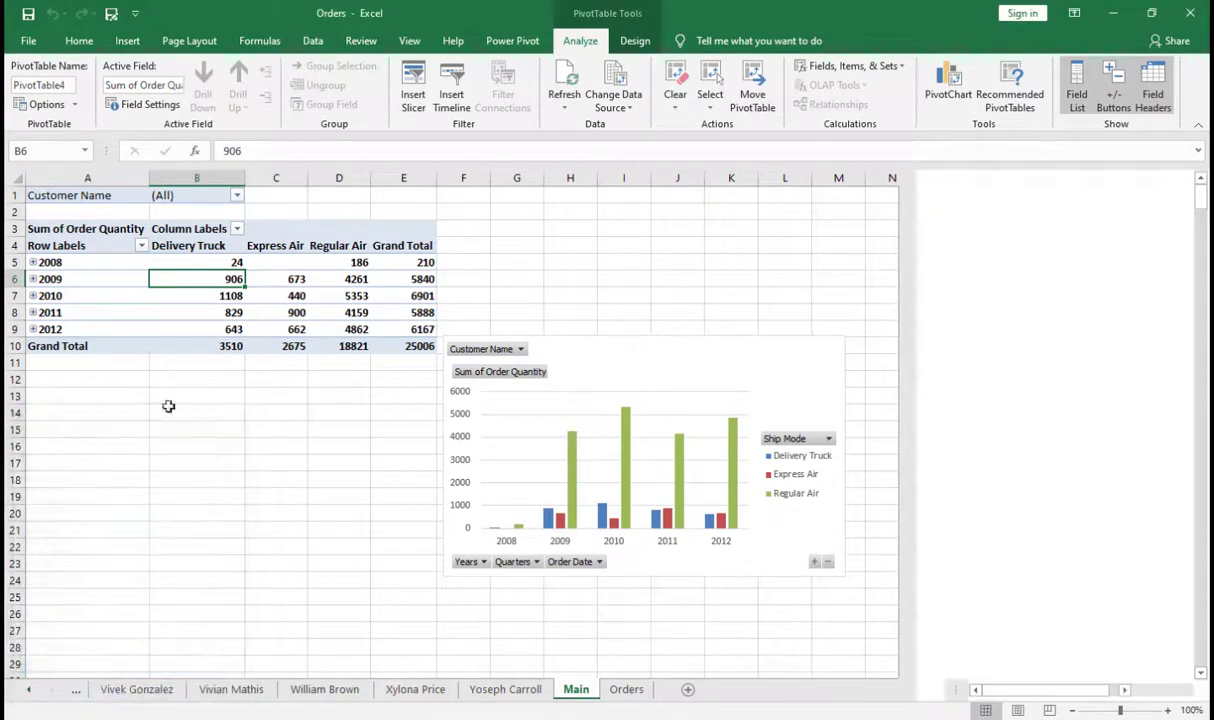
# - Activate a customer sheet near the end of the sheet list, and browse the list back to its start without switching again
pyautogui.rightClick(28, 690)
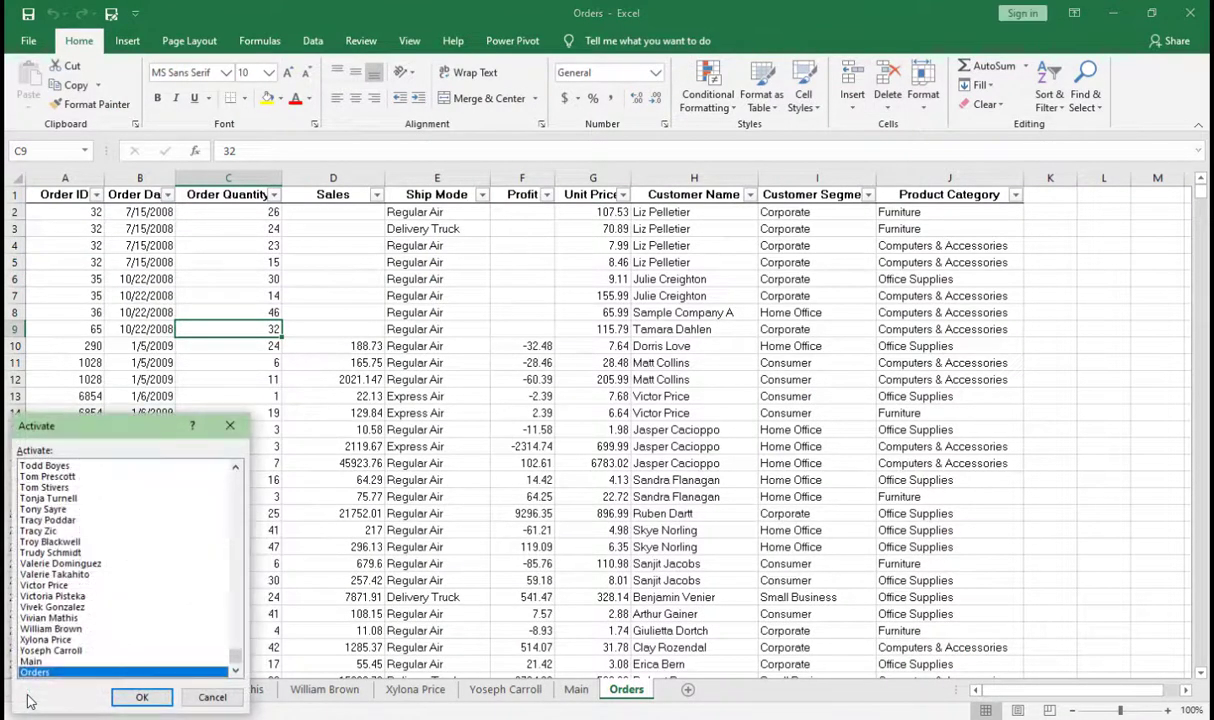
pyautogui.click(47, 488)
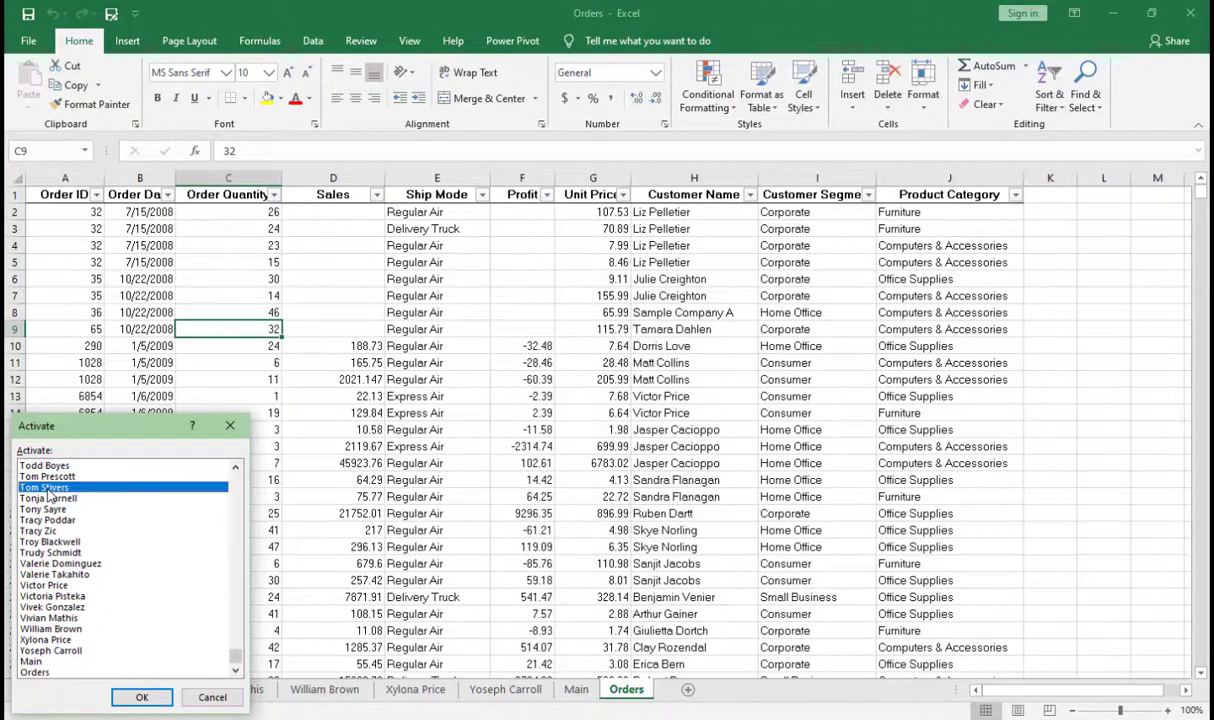
pyautogui.click(141, 697)
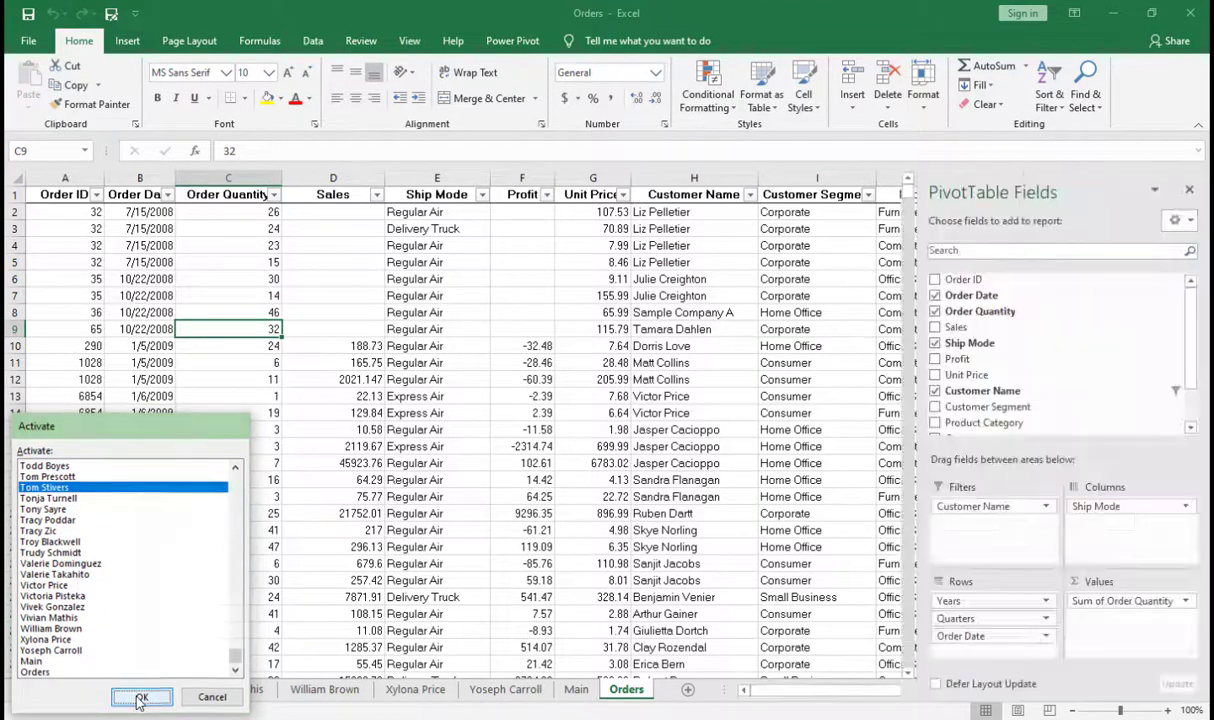
pyautogui.rightClick(28, 690)
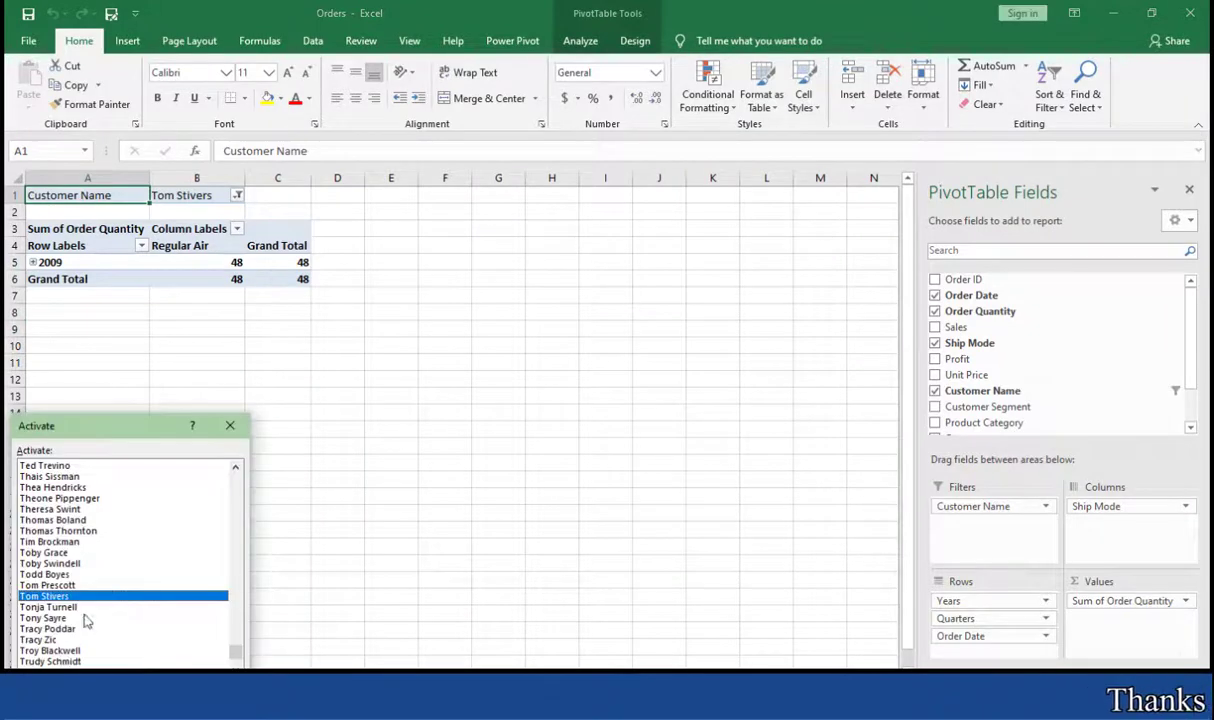
pyautogui.moveTo(235, 655); pyautogui.dragTo(233, 474)
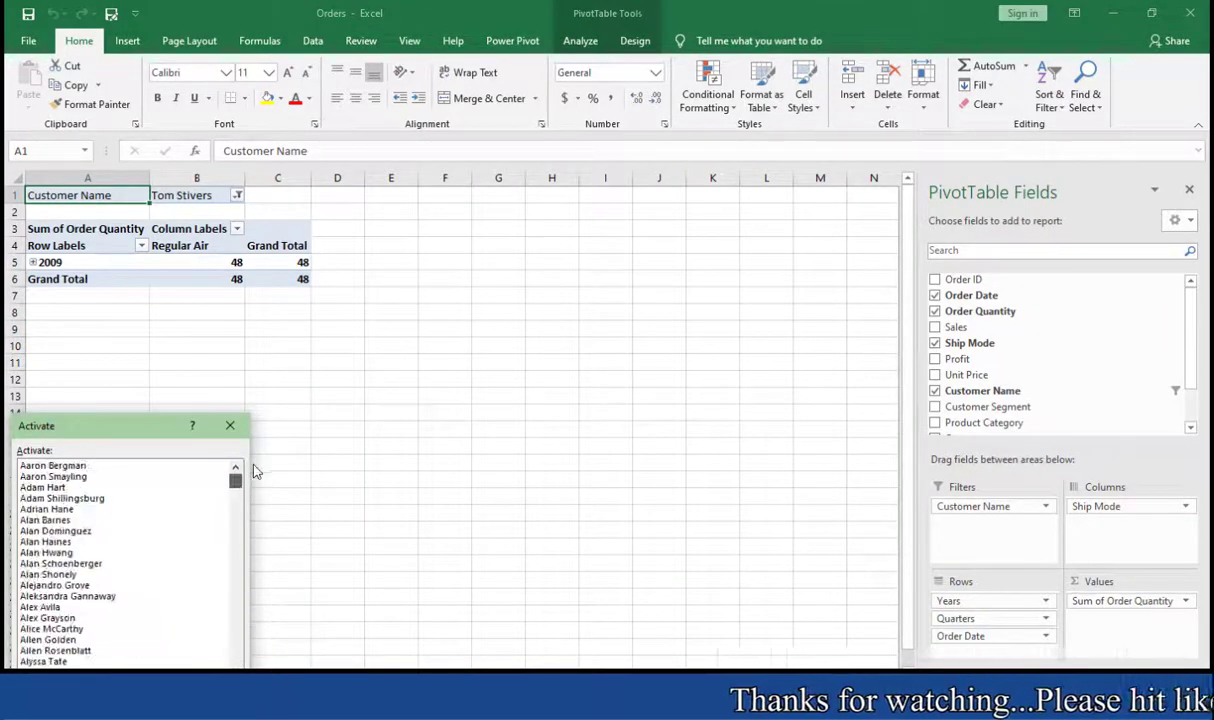
pyautogui.click(209, 697)
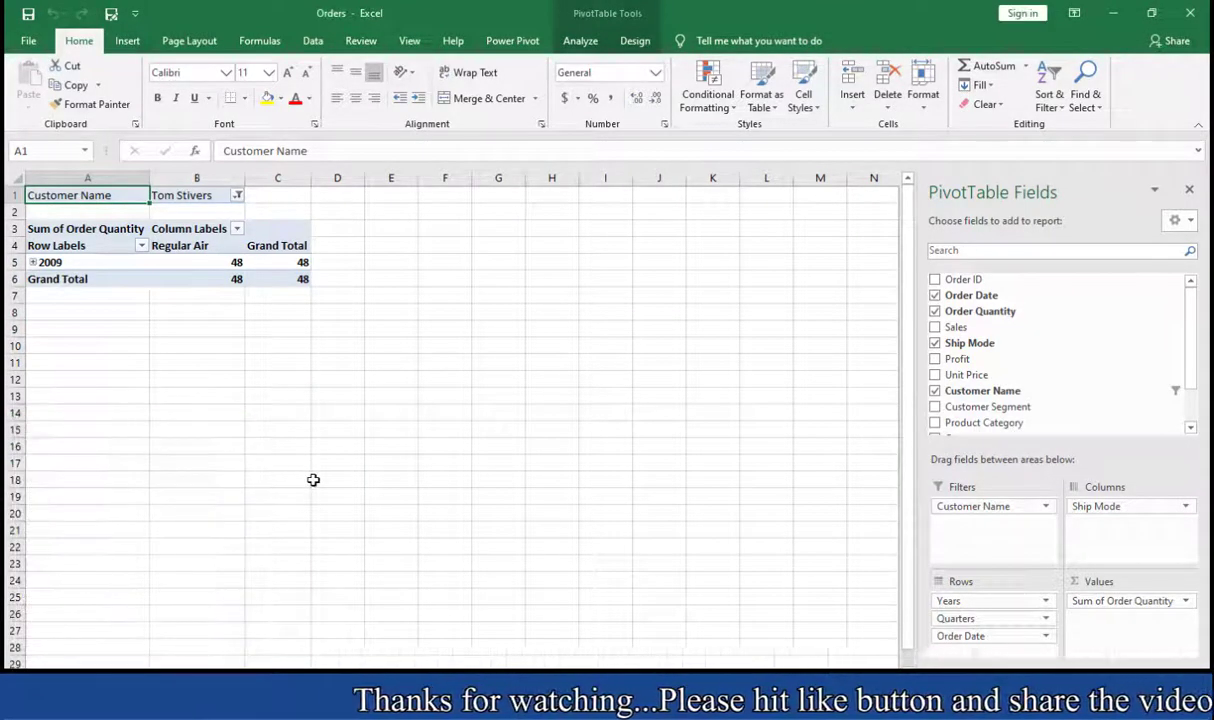